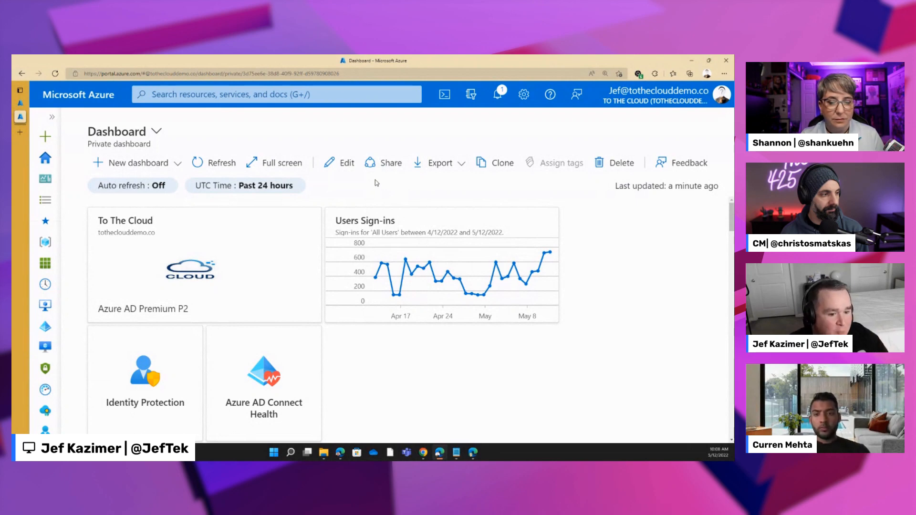
- Look over the To The Cloud tenant's Azure Active Directory overview and open Identity Governance
{"action": "left_click", "coordinate": [20, 104]}
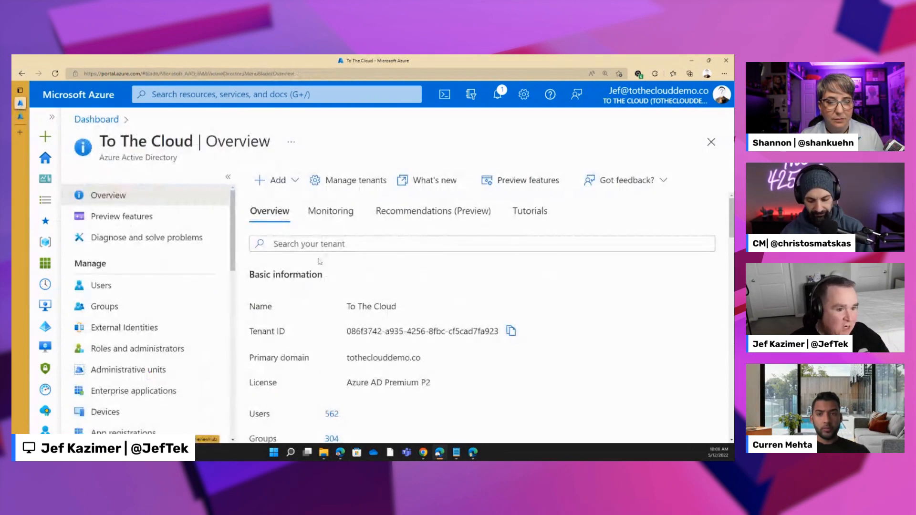
{"action": "scroll", "coordinate": [231, 267], "scroll_direction": "down", "scroll_amount": 6}
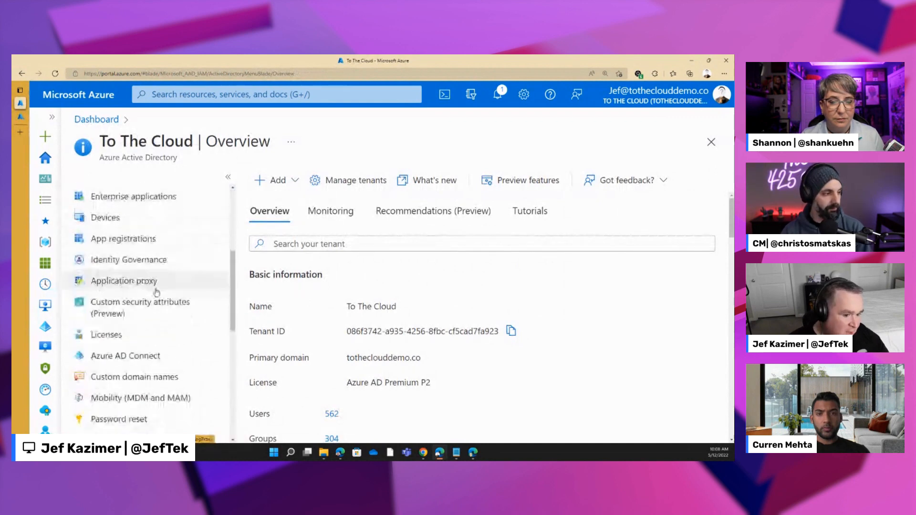
{"action": "scroll", "coordinate": [154, 304], "scroll_direction": "up", "scroll_amount": 2}
{"action": "scroll", "coordinate": [307, 331], "scroll_direction": "down", "scroll_amount": 5}
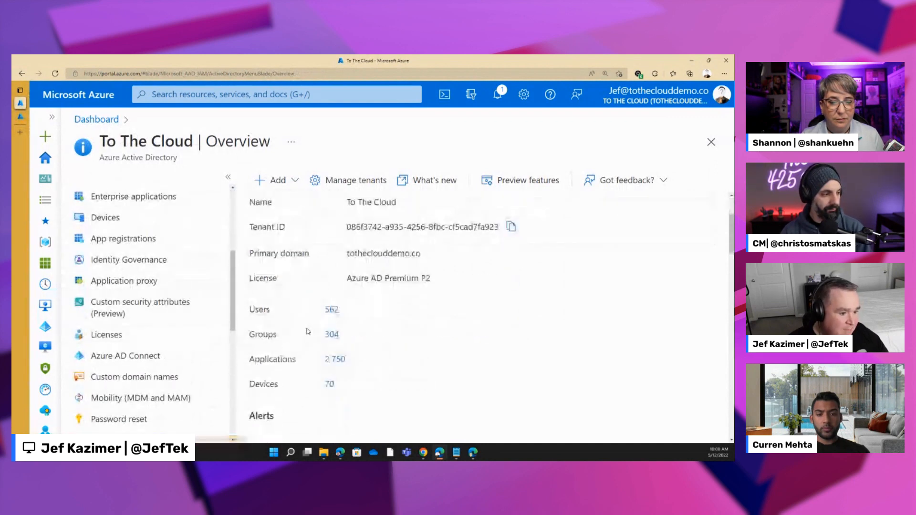
{"action": "scroll", "coordinate": [307, 331], "scroll_direction": "down", "scroll_amount": 3}
{"action": "scroll", "coordinate": [306, 330], "scroll_direction": "up", "scroll_amount": 7}
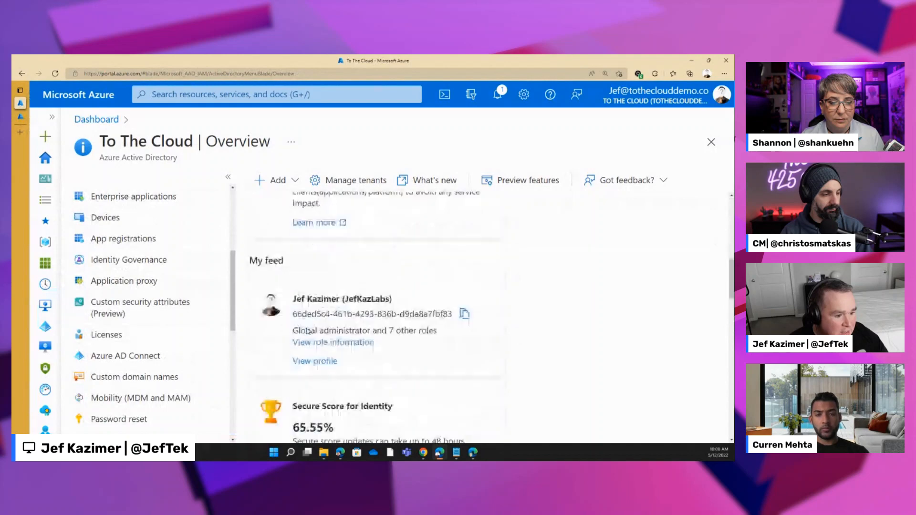
{"action": "scroll", "coordinate": [125, 294], "scroll_direction": "up", "scroll_amount": 1}
{"action": "scroll", "coordinate": [125, 294], "scroll_direction": "up", "scroll_amount": 3}
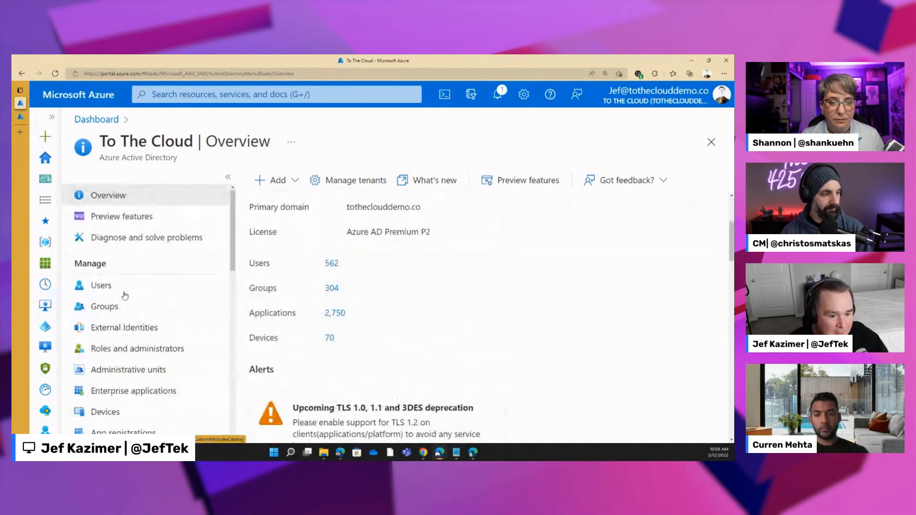
{"action": "scroll", "coordinate": [162, 341], "scroll_direction": "down", "scroll_amount": 2}
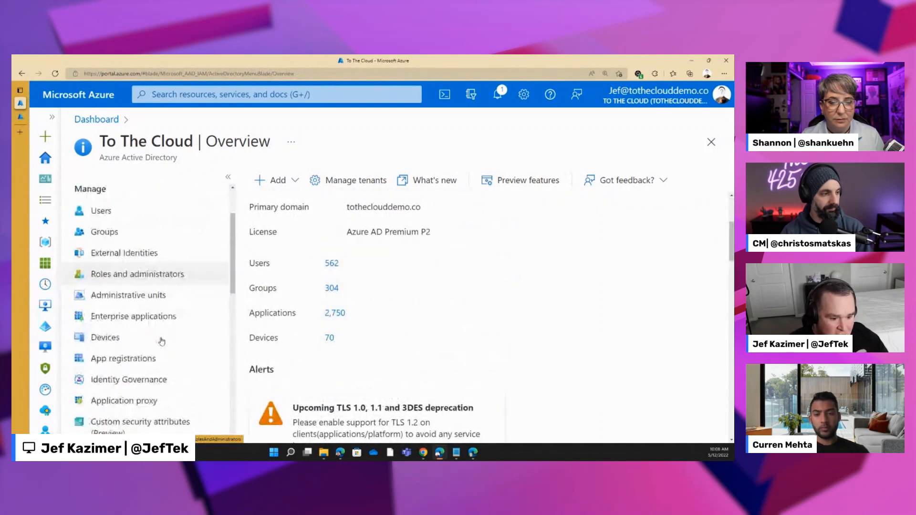
{"action": "left_click", "coordinate": [141, 381]}
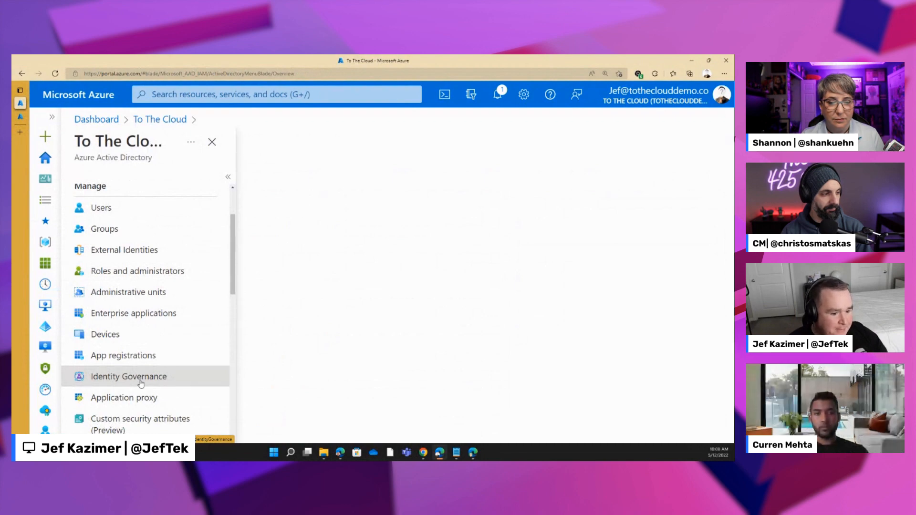
- Review the use cases described on the Identity Governance getting-started page
{"action": "scroll", "coordinate": [435, 302], "scroll_direction": "down", "scroll_amount": 4}
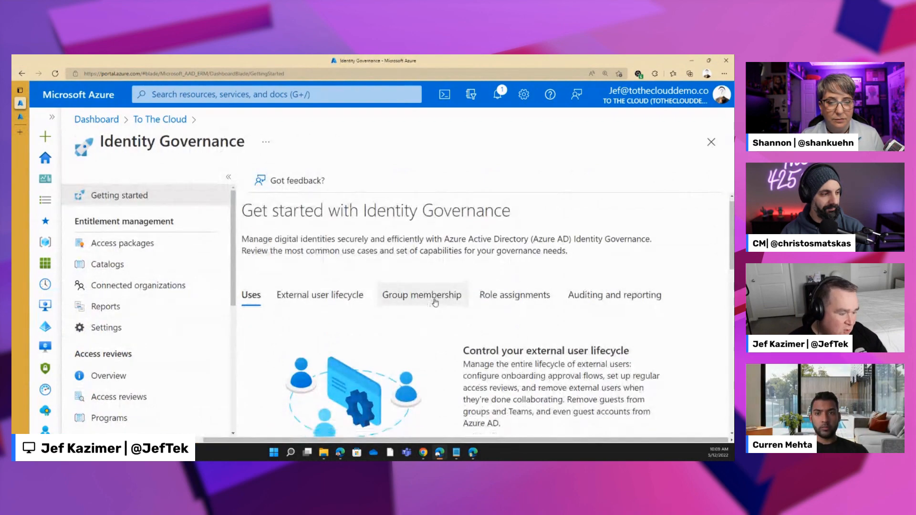
{"action": "scroll", "coordinate": [435, 302], "scroll_direction": "down", "scroll_amount": 2}
{"action": "scroll", "coordinate": [433, 300], "scroll_direction": "up", "scroll_amount": 2}
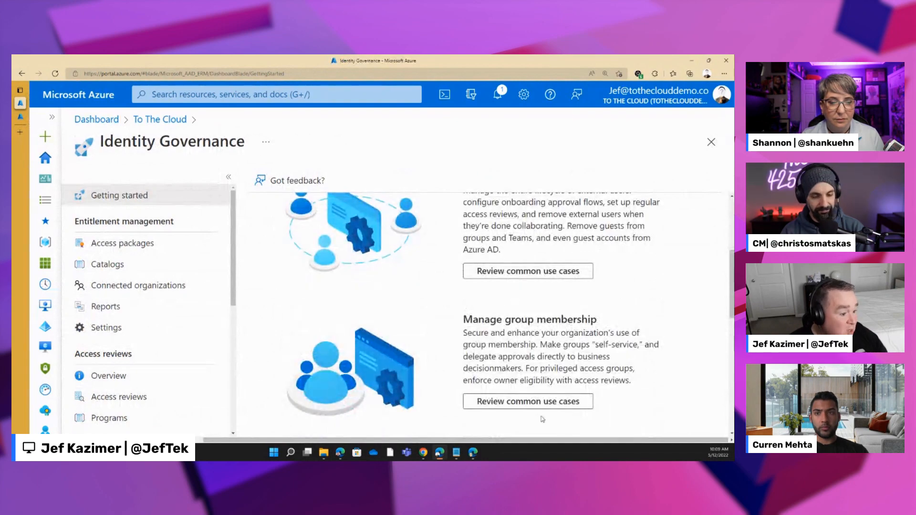
{"action": "scroll", "coordinate": [503, 332], "scroll_direction": "up", "scroll_amount": 3}
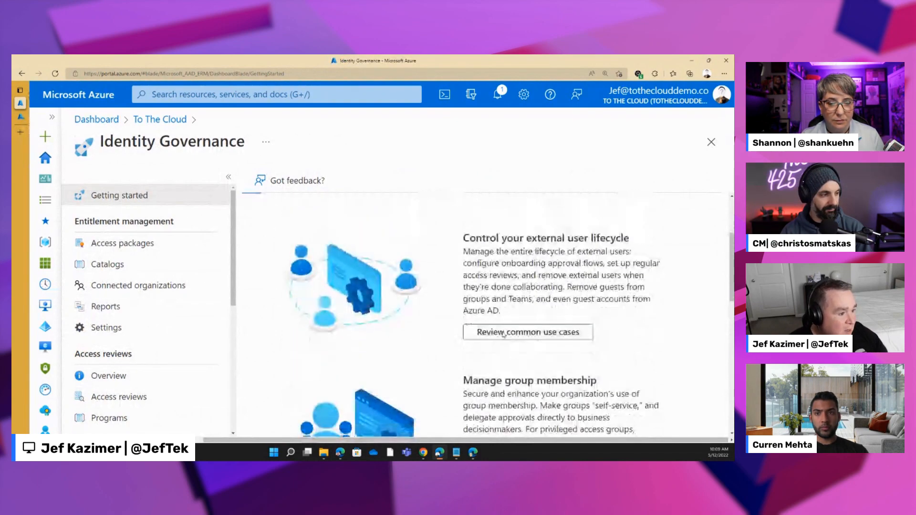
{"action": "scroll", "coordinate": [503, 332], "scroll_direction": "down", "scroll_amount": 5}
{"action": "scroll", "coordinate": [503, 332], "scroll_direction": "down", "scroll_amount": 2}
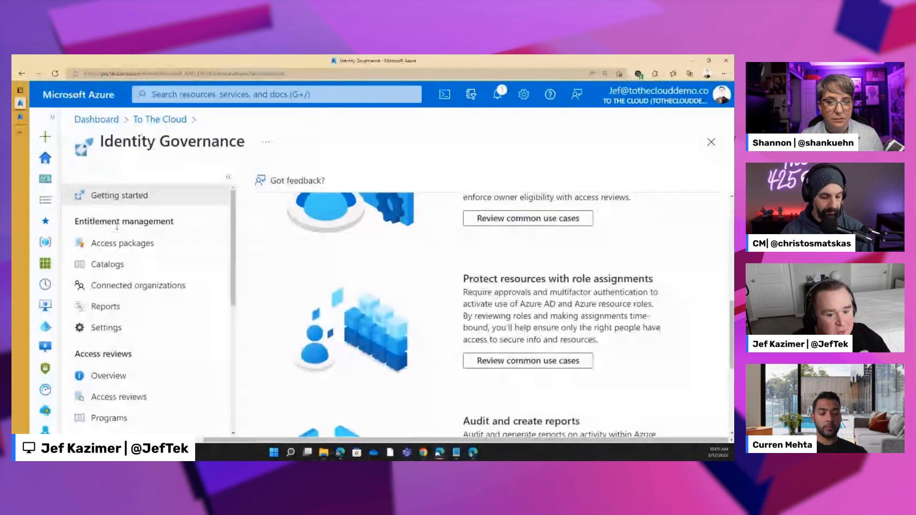
- Create an entitlement management catalog with Project Spark as both its name and description
{"action": "left_click", "coordinate": [125, 264]}
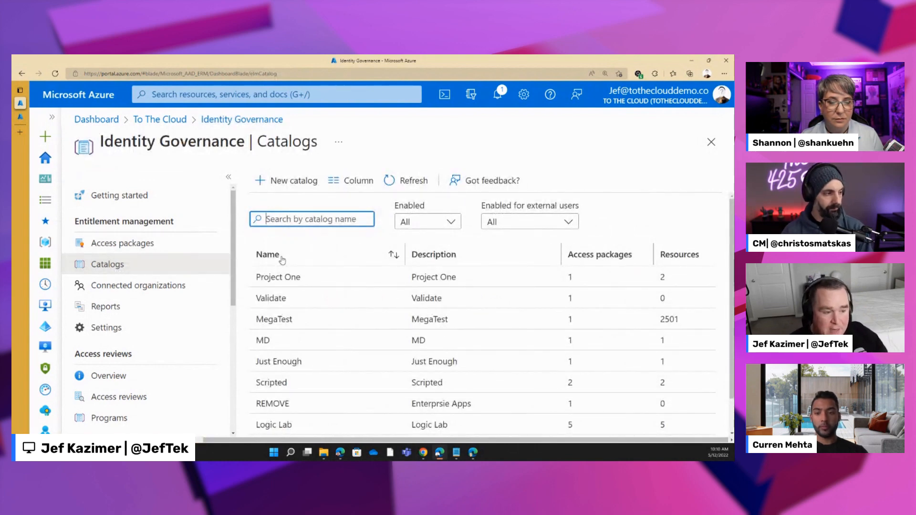
{"action": "left_click", "coordinate": [289, 181]}
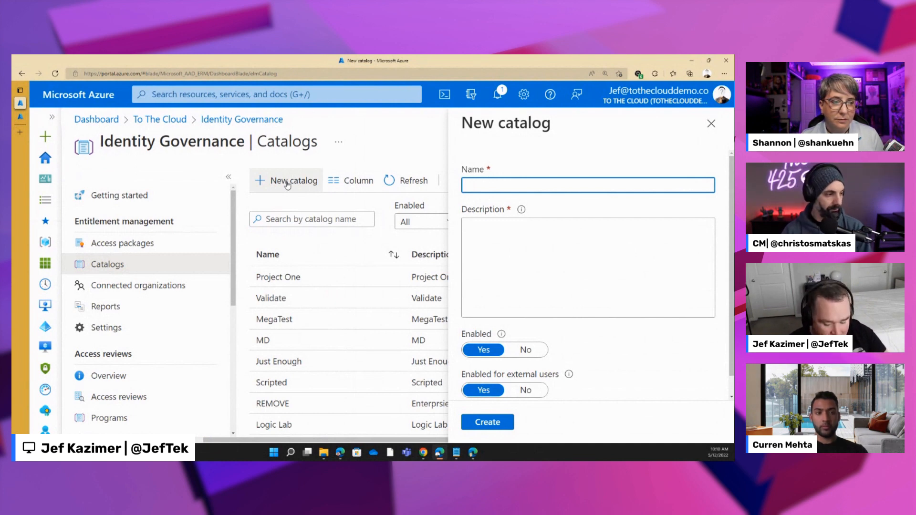
{"action": "type", "text": "Project Spark"}
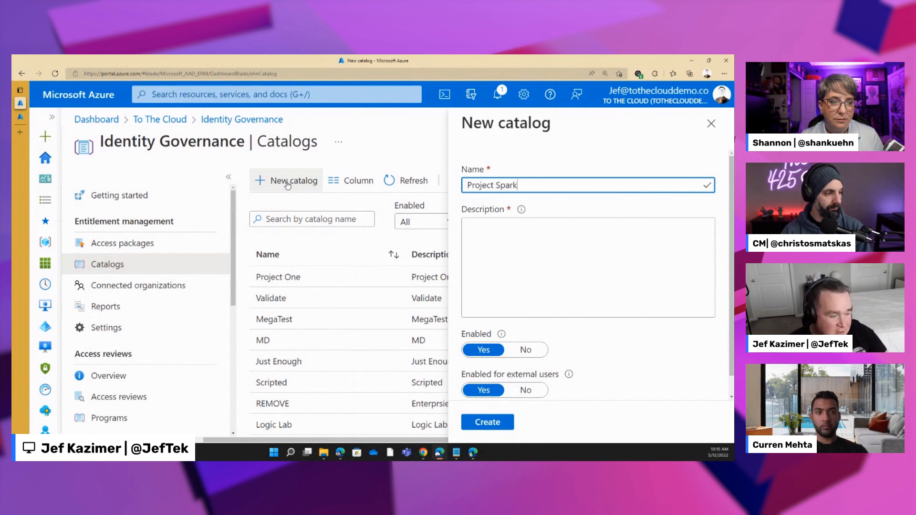
{"action": "left_click", "coordinate": [569, 251]}
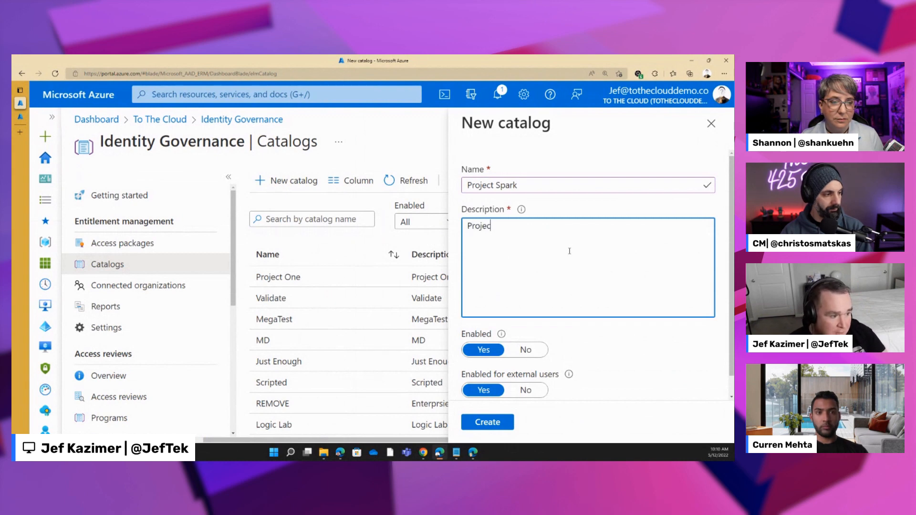
{"action": "type", "text": "Project Spark"}
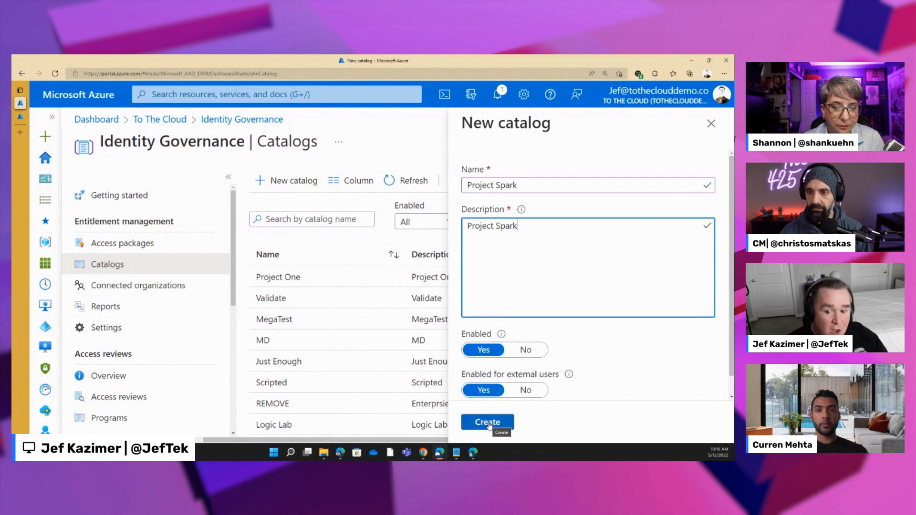
{"action": "left_click", "coordinate": [488, 423]}
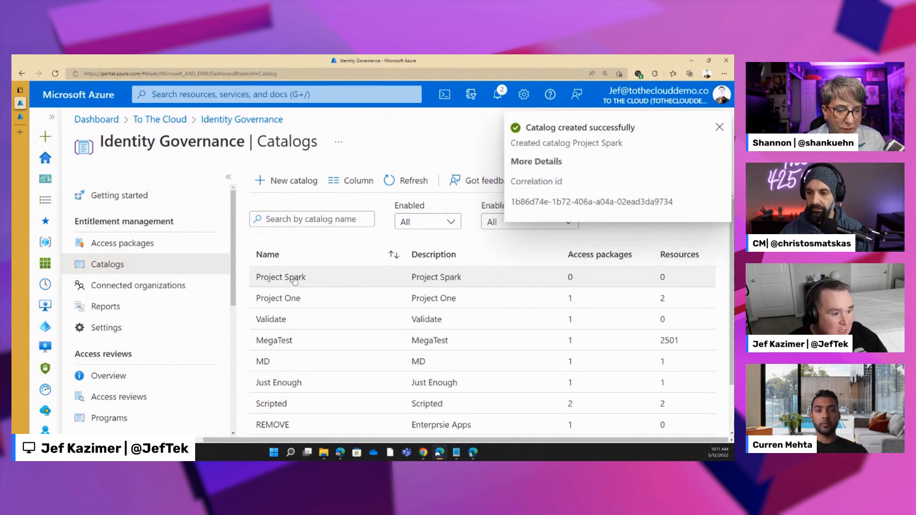
- Open the Project Spark catalog's resources and select the Project Spark group as a resource for it
{"action": "left_click", "coordinate": [295, 278]}
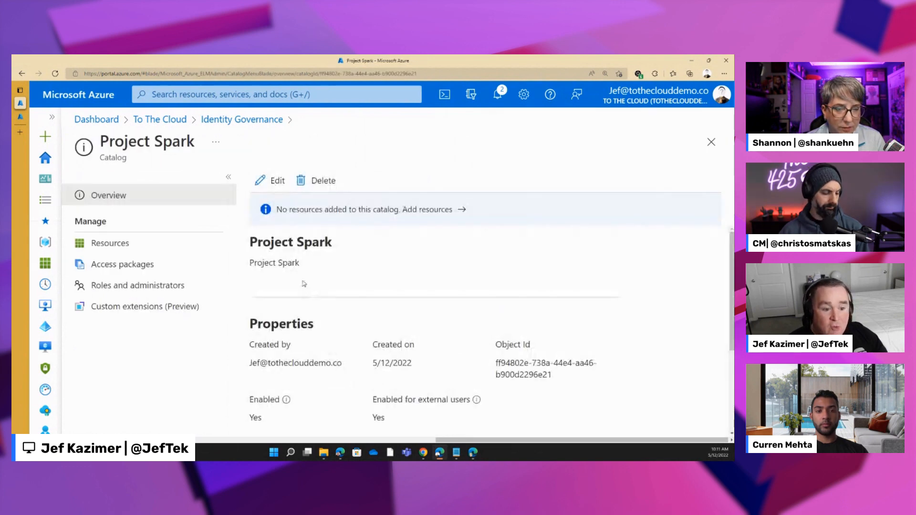
{"action": "left_click", "coordinate": [109, 244]}
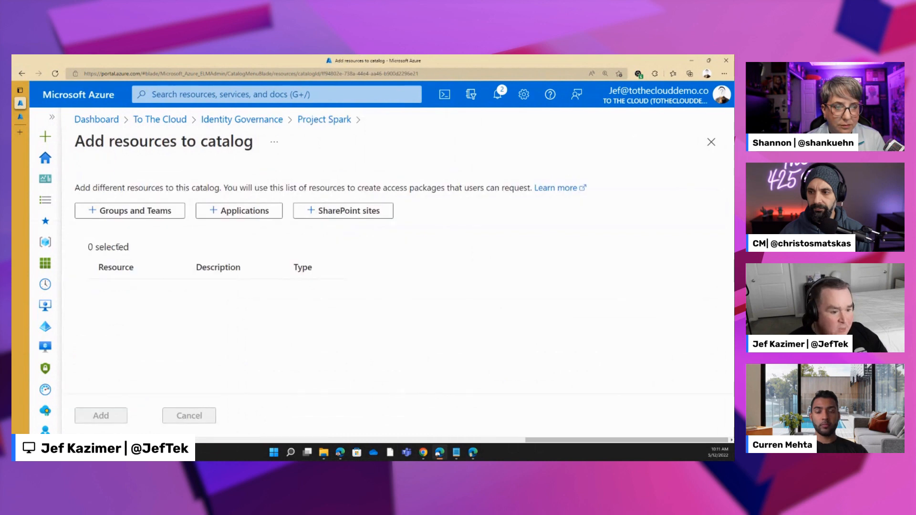
{"action": "left_click", "coordinate": [123, 211]}
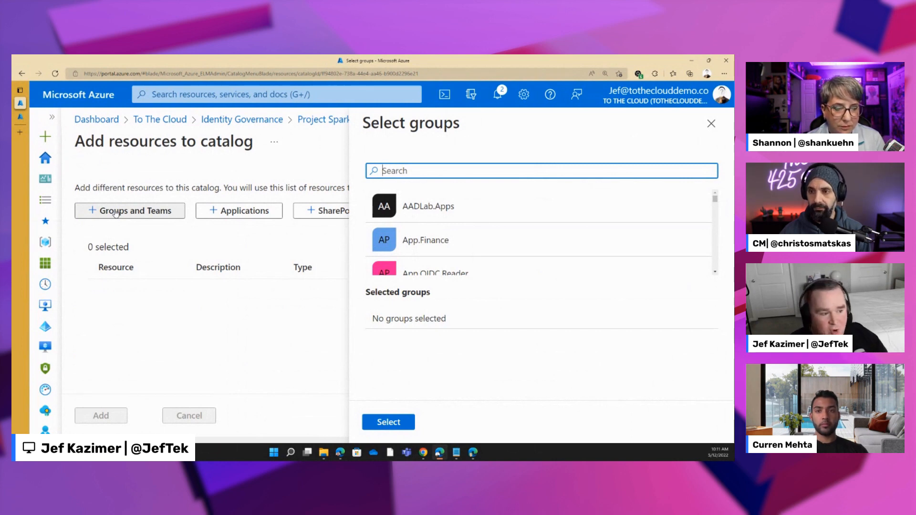
{"action": "type", "text": "project"}
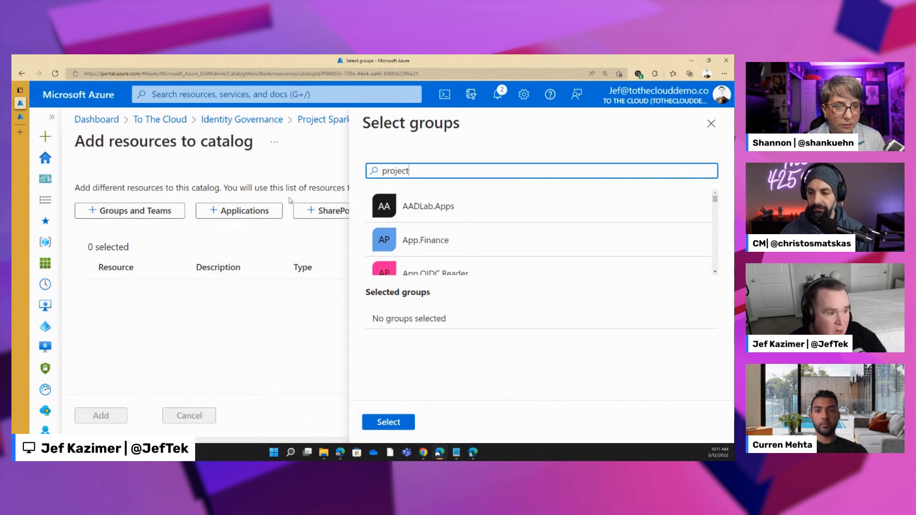
{"action": "left_click", "coordinate": [396, 254]}
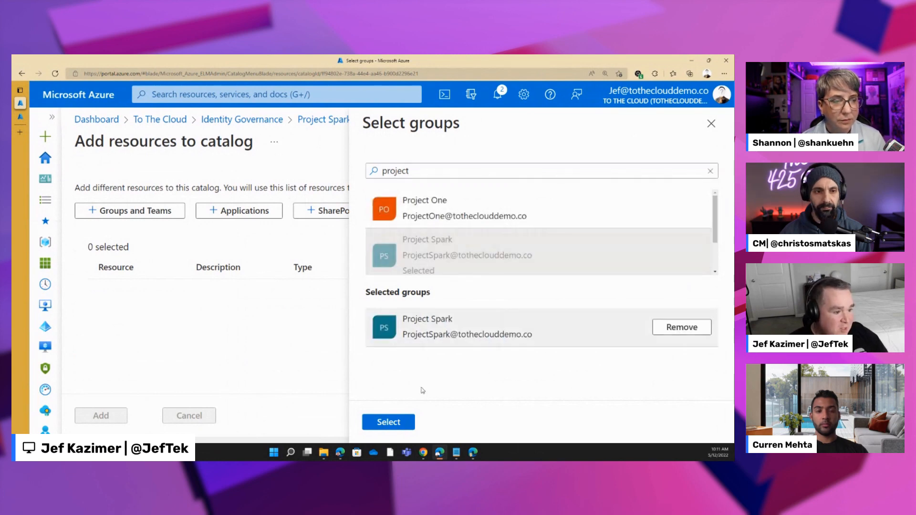
{"action": "left_click", "coordinate": [397, 424]}
- Select the Salesforce (main) application as a further resource and add the selected resources to the catalog
{"action": "left_click", "coordinate": [241, 212]}
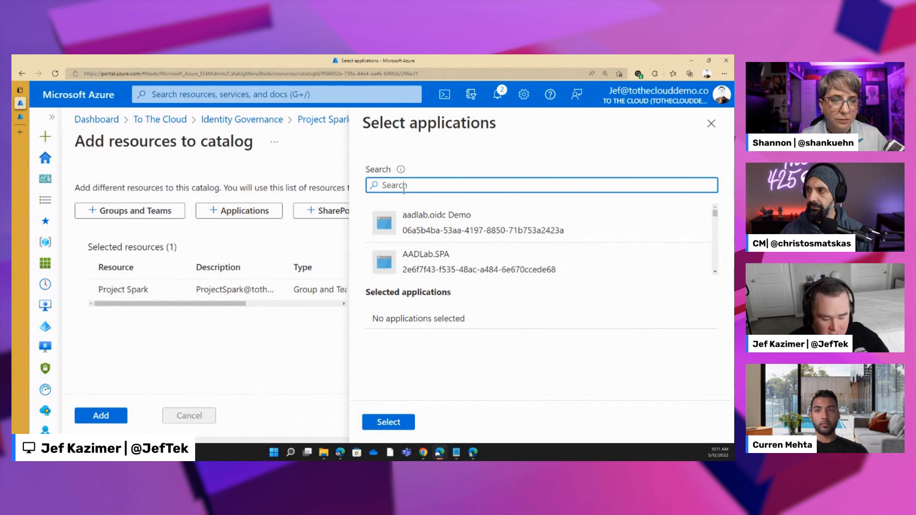
{"action": "type", "text": "sales"}
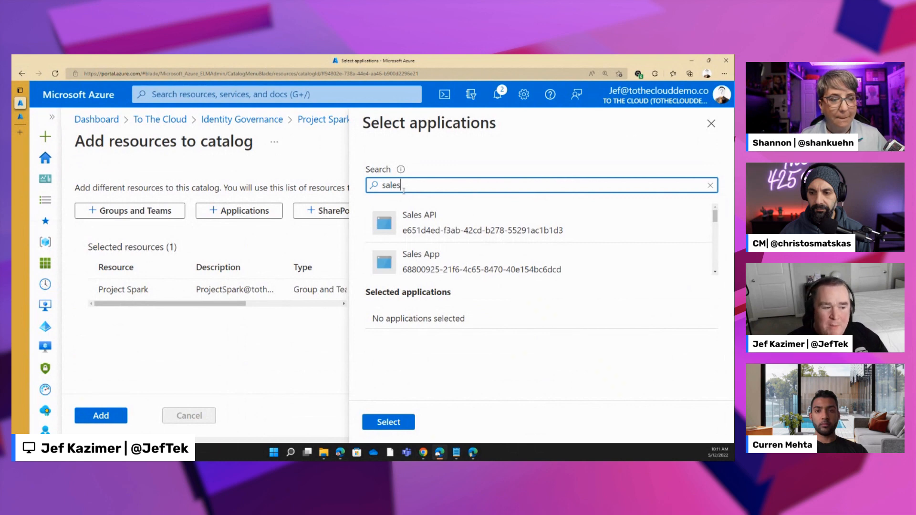
{"action": "scroll", "coordinate": [470, 255], "scroll_direction": "down", "scroll_amount": 3}
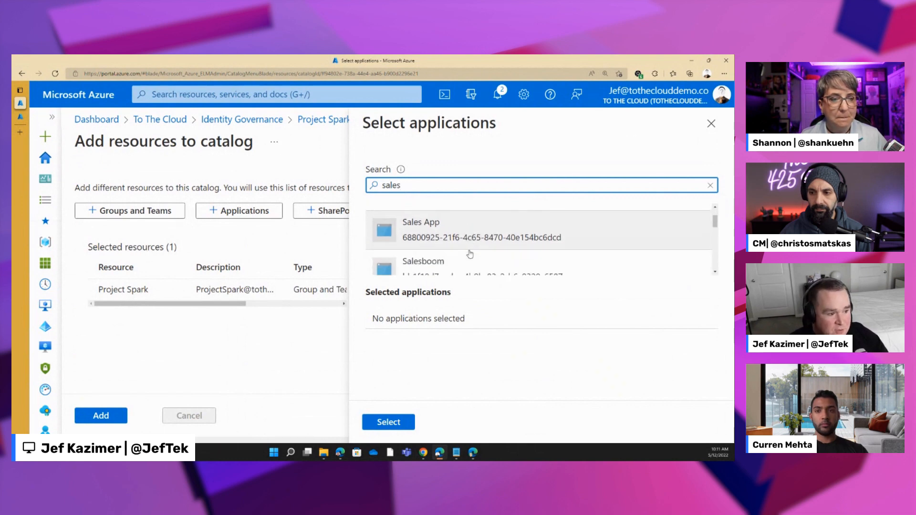
{"action": "scroll", "coordinate": [460, 264], "scroll_direction": "down", "scroll_amount": 2}
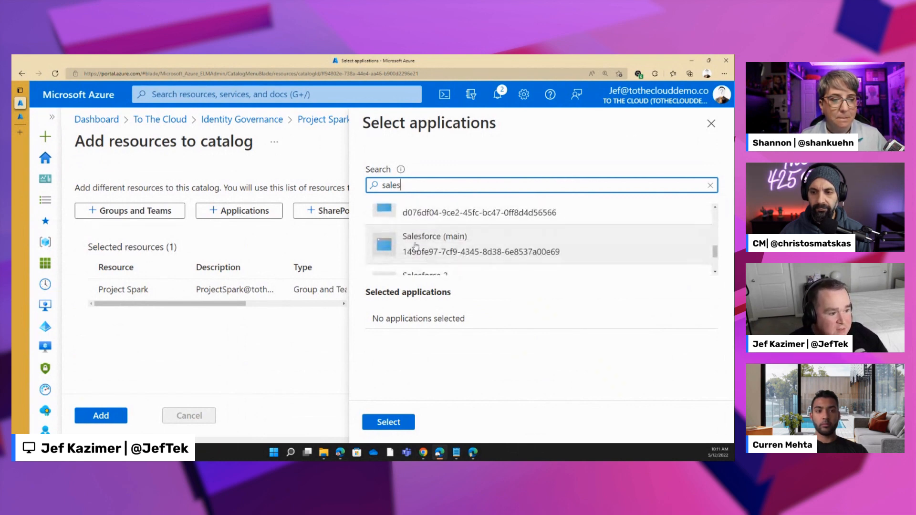
{"action": "left_click", "coordinate": [461, 253]}
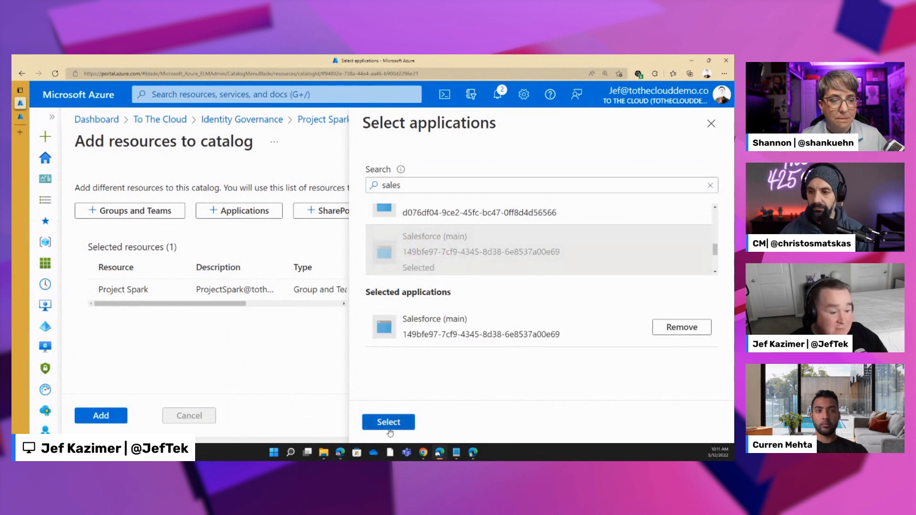
{"action": "left_click", "coordinate": [389, 428]}
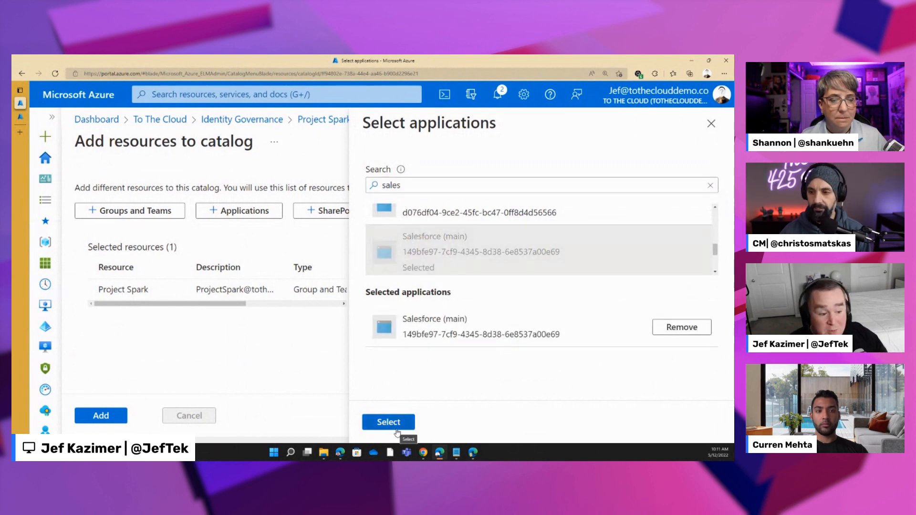
{"action": "left_click", "coordinate": [104, 420]}
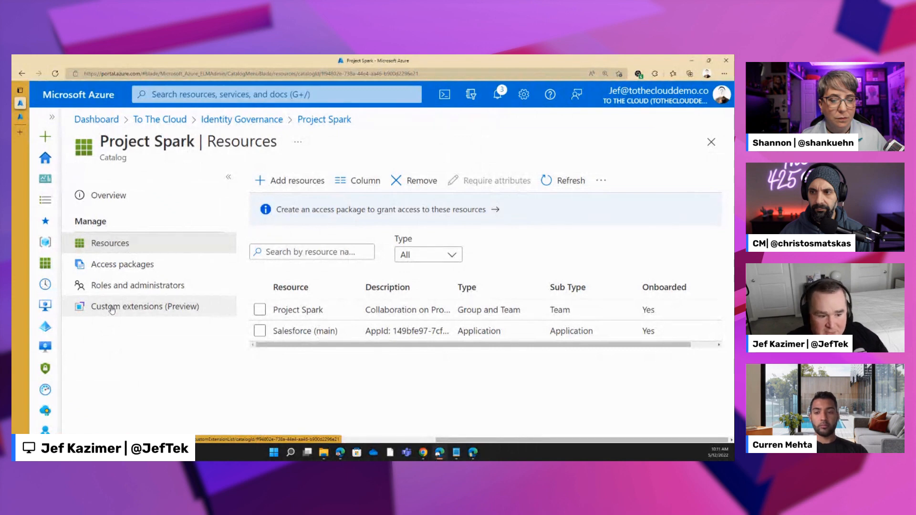
- Start a custom extension in the catalog, name it Project Spark Onboarding and continue to its logic app details
{"action": "left_click", "coordinate": [112, 309]}
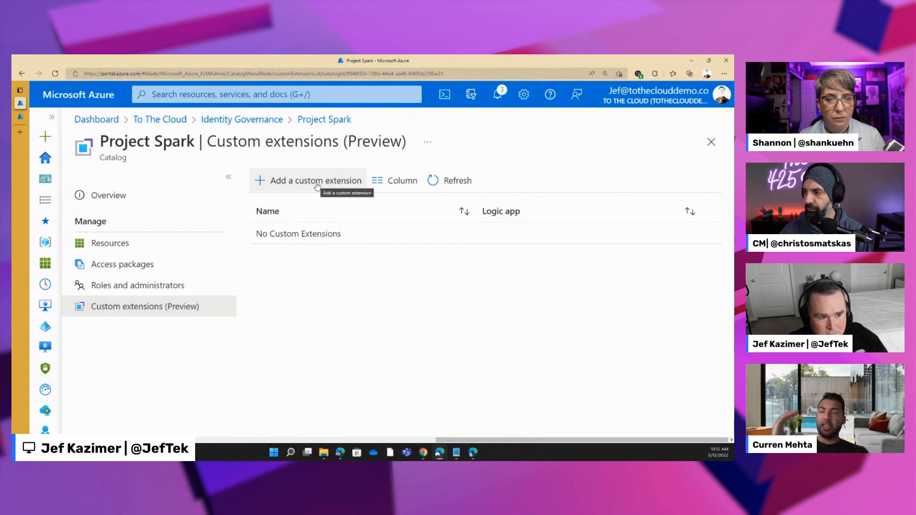
{"action": "left_click", "coordinate": [316, 184]}
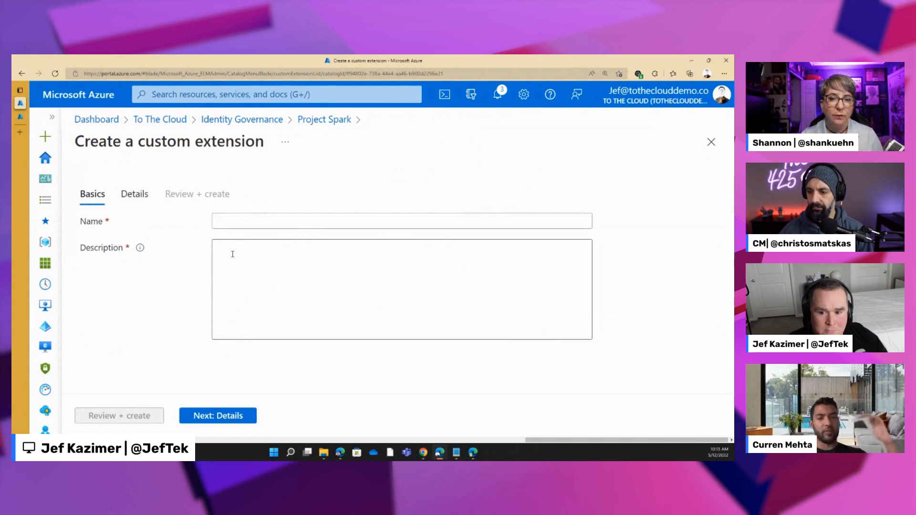
{"action": "left_click", "coordinate": [240, 224]}
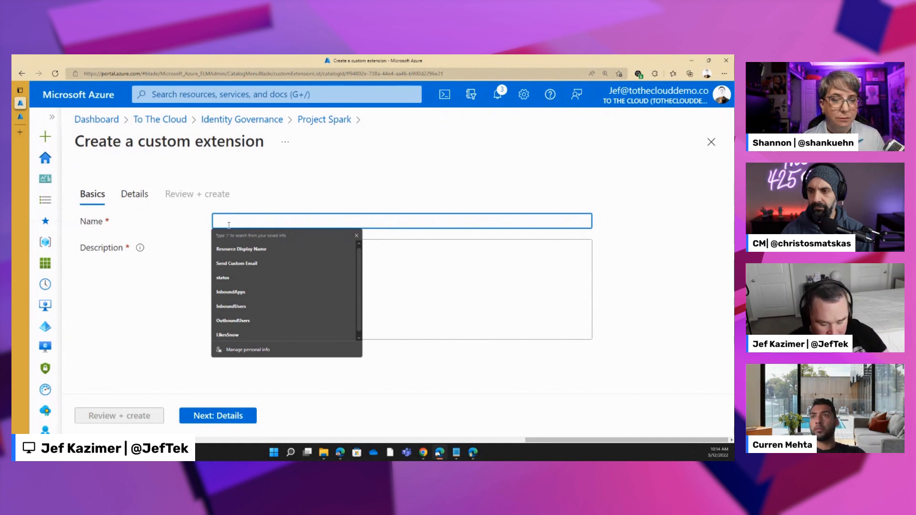
{"action": "type", "text": "Rpo"}
{"action": "key", "text": "BackSpace"}
{"action": "key", "text": "BackSpace"}
{"action": "key", "text": "BackSpace"}
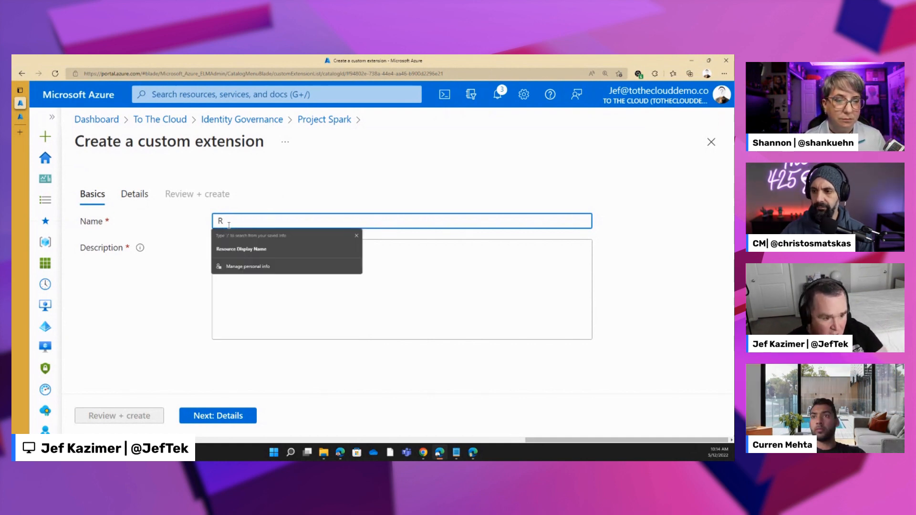
{"action": "type", "text": "PRo"}
{"action": "key", "text": "BackSpace"}
{"action": "key", "text": "BackSpace"}
{"action": "type", "text": "roject Spark Onboardi"}
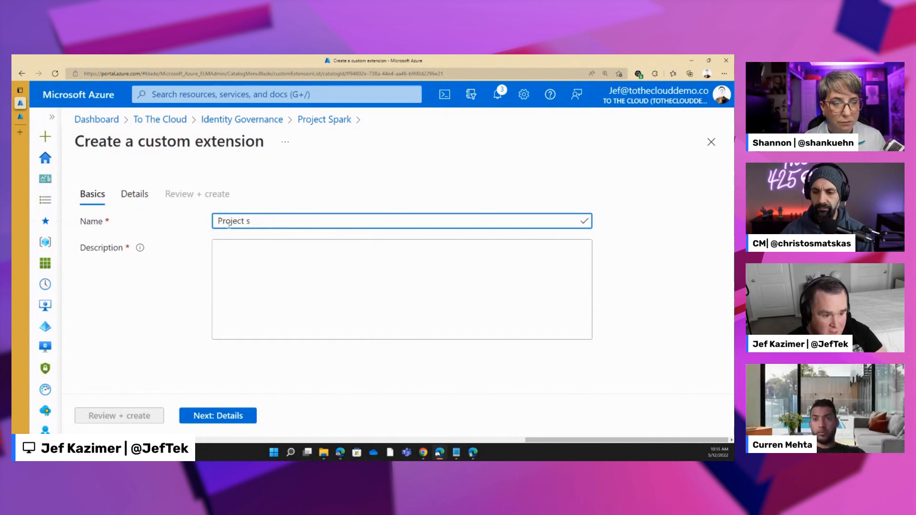
{"action": "type", "text": "ng"}
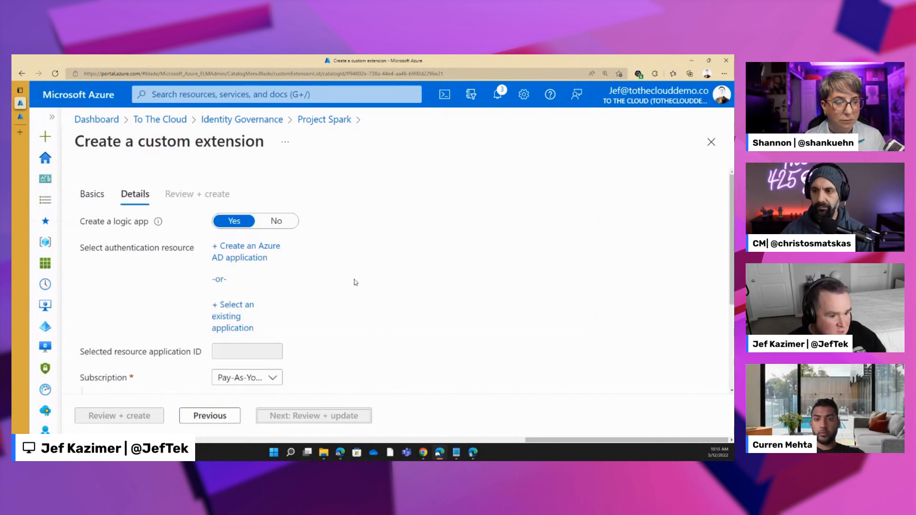
{"action": "scroll", "coordinate": [356, 283], "scroll_direction": "down", "scroll_amount": 1}
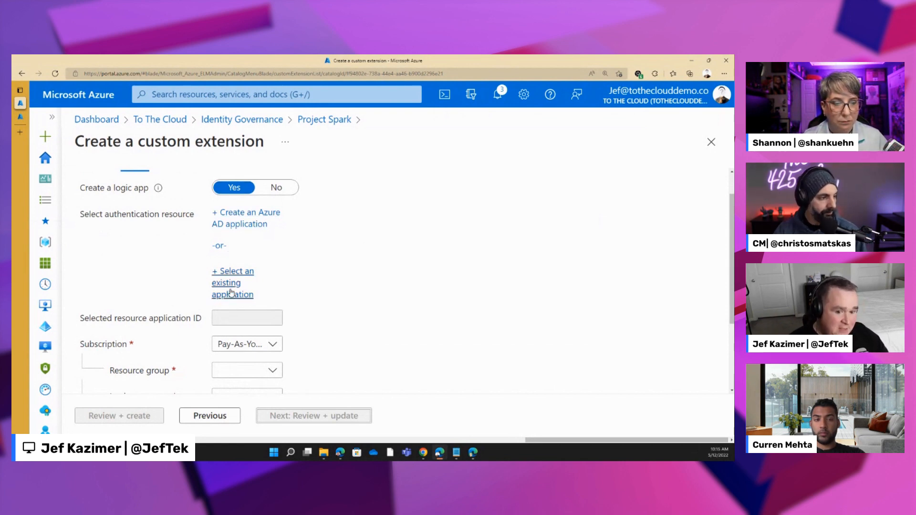
- Use the existing IGA Workflows application as the custom extension's authentication resource
{"action": "left_click", "coordinate": [231, 292]}
{"action": "type", "text": "iga"}
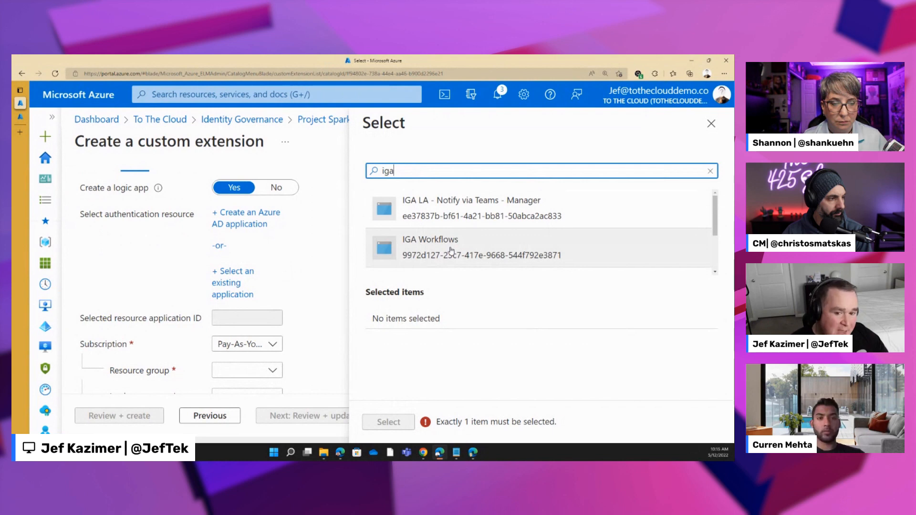
{"action": "left_click", "coordinate": [451, 249]}
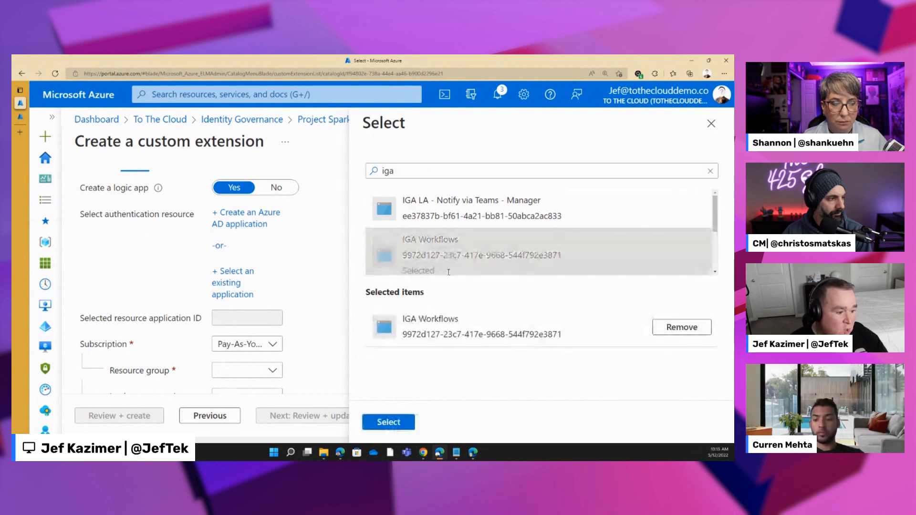
{"action": "left_click", "coordinate": [389, 423]}
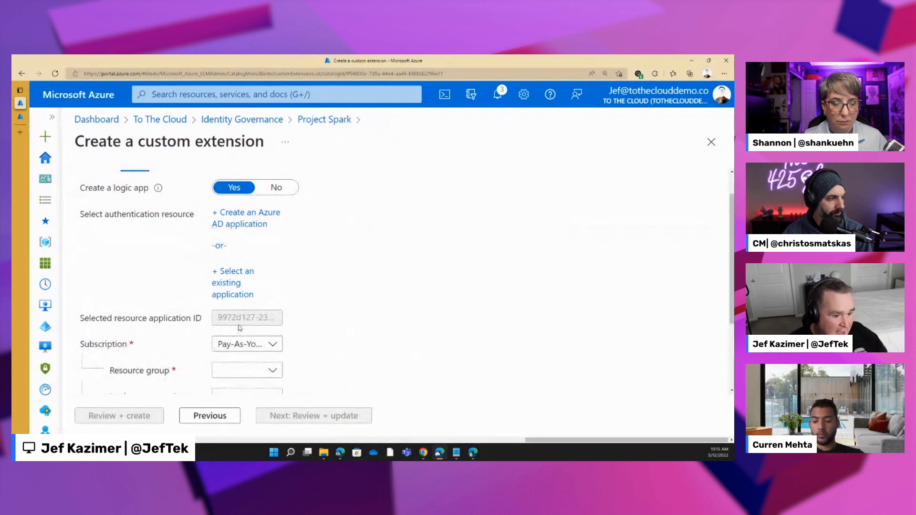
- Set the logic app's subscription to Visual Studio Enterprise Subscription and its resource group to IGA_Workflows
{"action": "scroll", "coordinate": [235, 319], "scroll_direction": "down", "scroll_amount": 1}
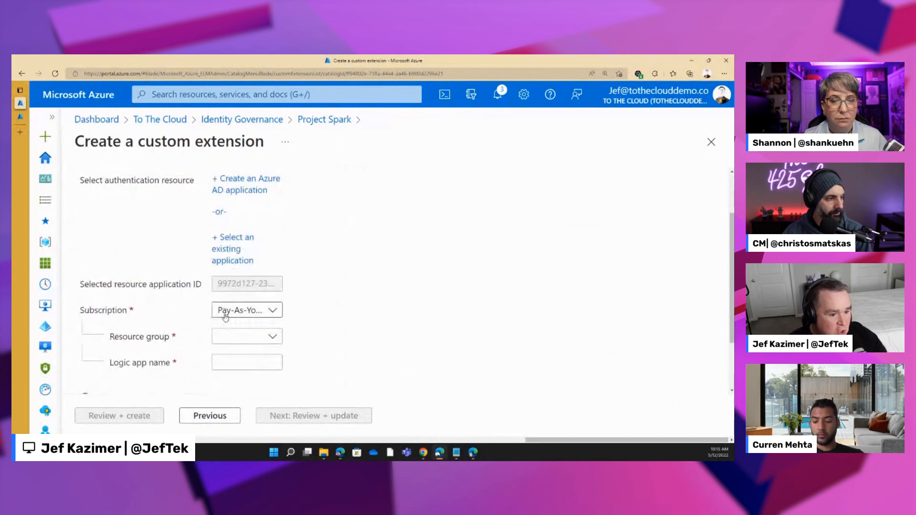
{"action": "left_click", "coordinate": [226, 316]}
{"action": "left_click", "coordinate": [257, 376]}
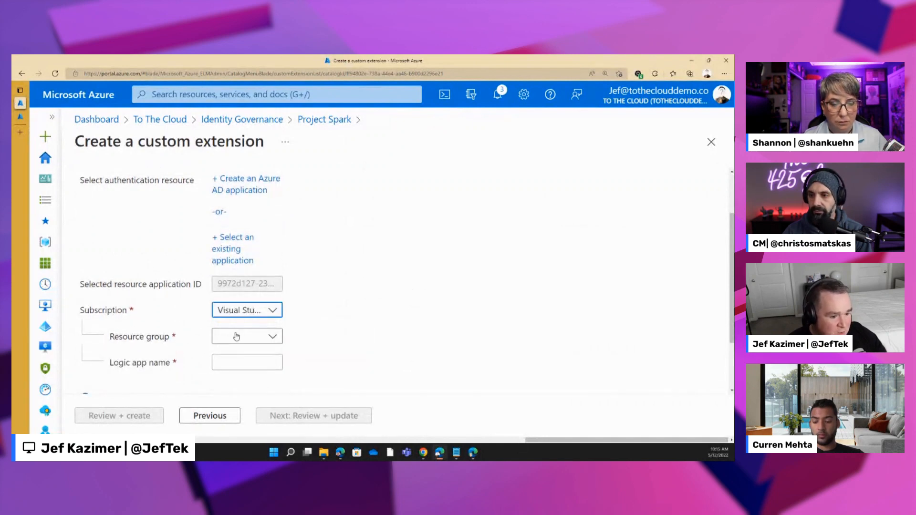
{"action": "left_click", "coordinate": [236, 336]}
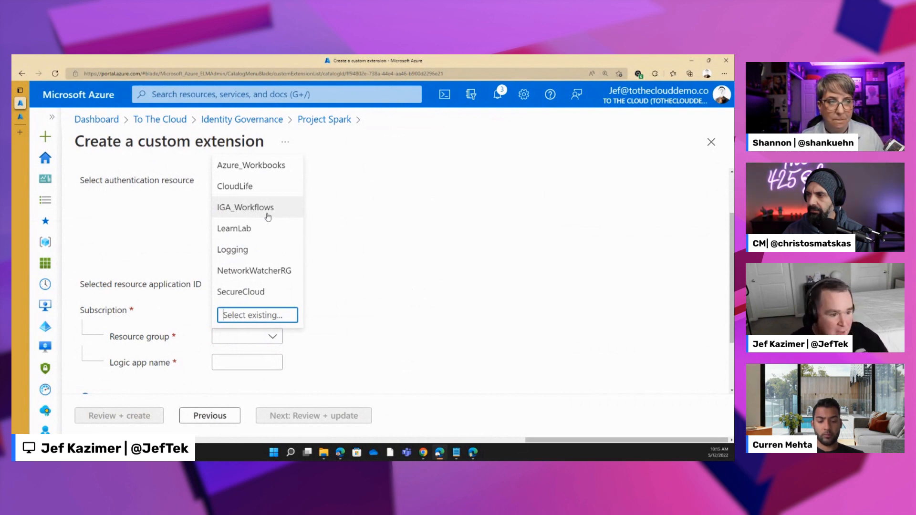
{"action": "left_click", "coordinate": [263, 216]}
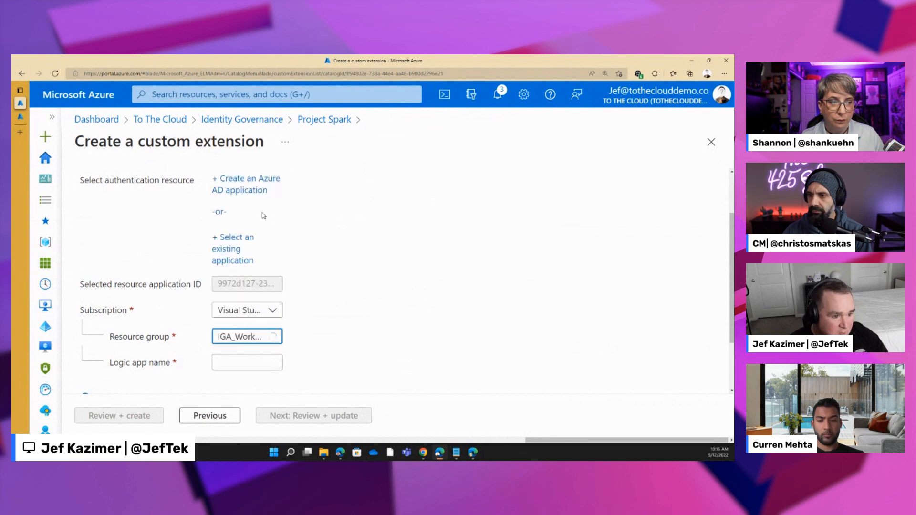
- Name the logic app onboard_project_spark and deploy it
{"action": "left_click", "coordinate": [231, 365]}
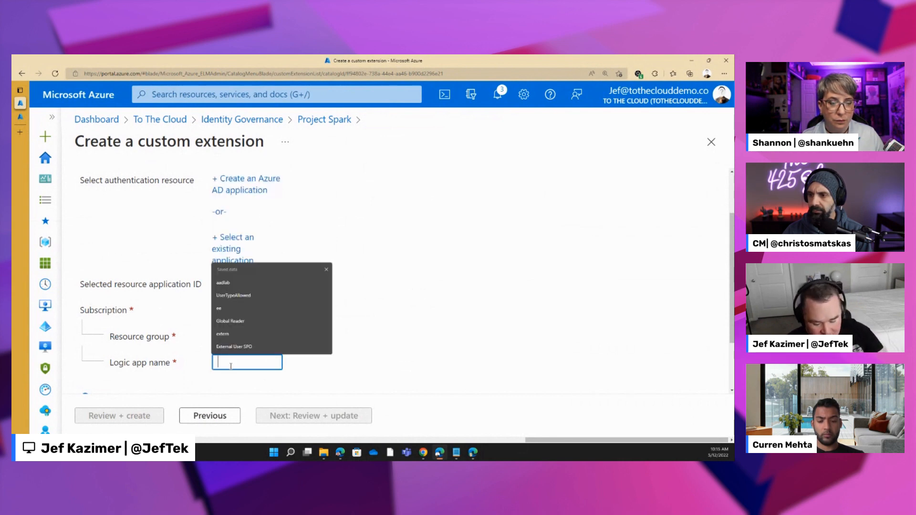
{"action": "type", "text": "oo"}
{"action": "key", "text": "BackSpace"}
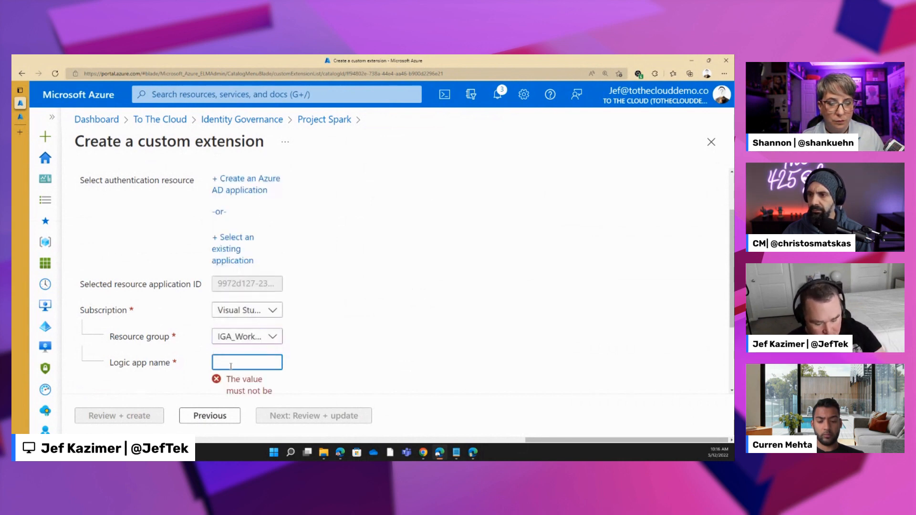
{"action": "type", "text": "onboard_"}
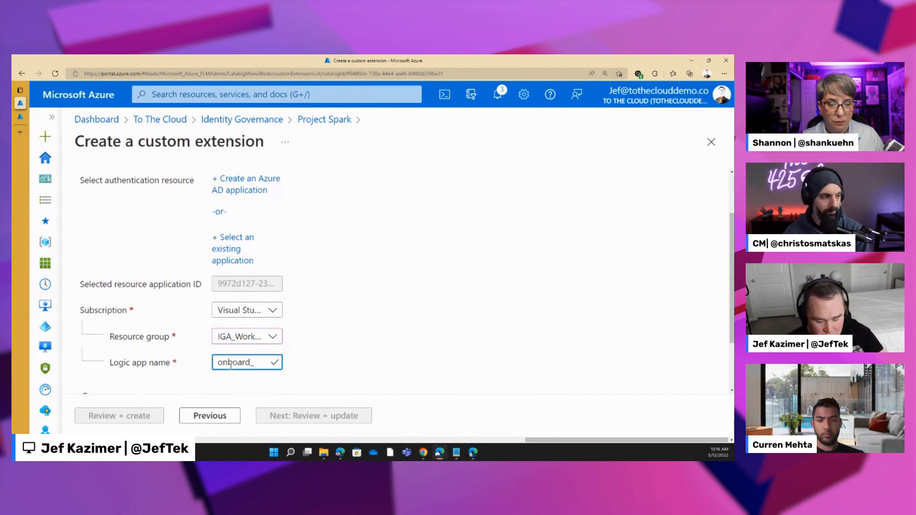
{"action": "type", "text": "project_spark"}
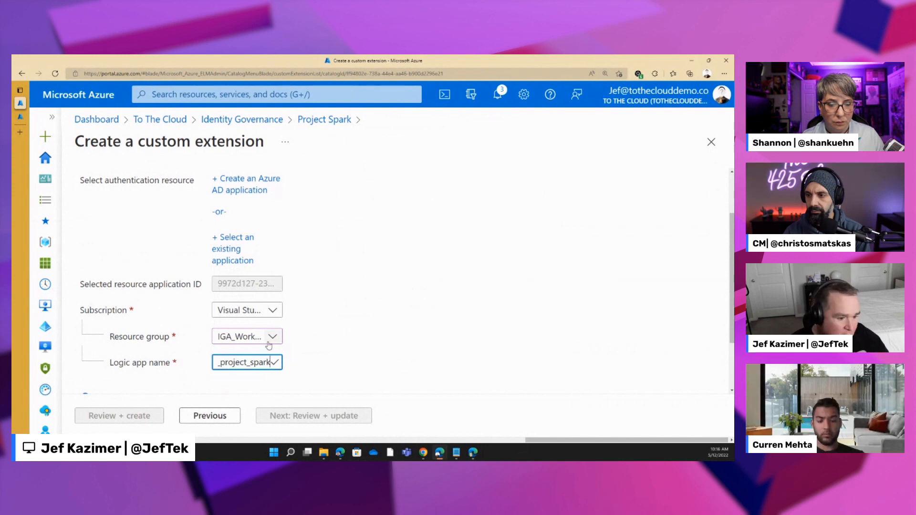
{"action": "scroll", "coordinate": [243, 352], "scroll_direction": "down", "scroll_amount": 1}
{"action": "scroll", "coordinate": [243, 352], "scroll_direction": "down", "scroll_amount": 1}
{"action": "left_click", "coordinate": [129, 356]}
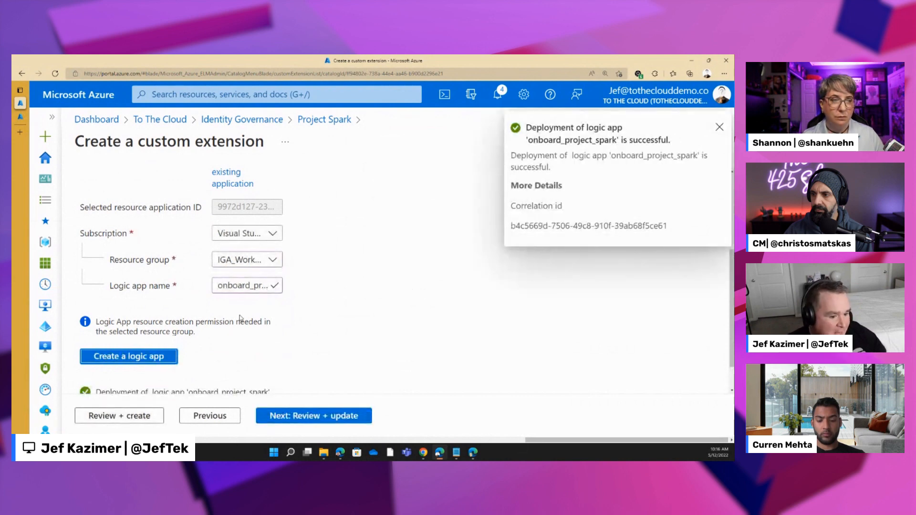
- Review the custom extension's summary, create the extension and dismiss the notification
{"action": "scroll", "coordinate": [241, 322], "scroll_direction": "down", "scroll_amount": 1}
{"action": "left_click", "coordinate": [122, 416]}
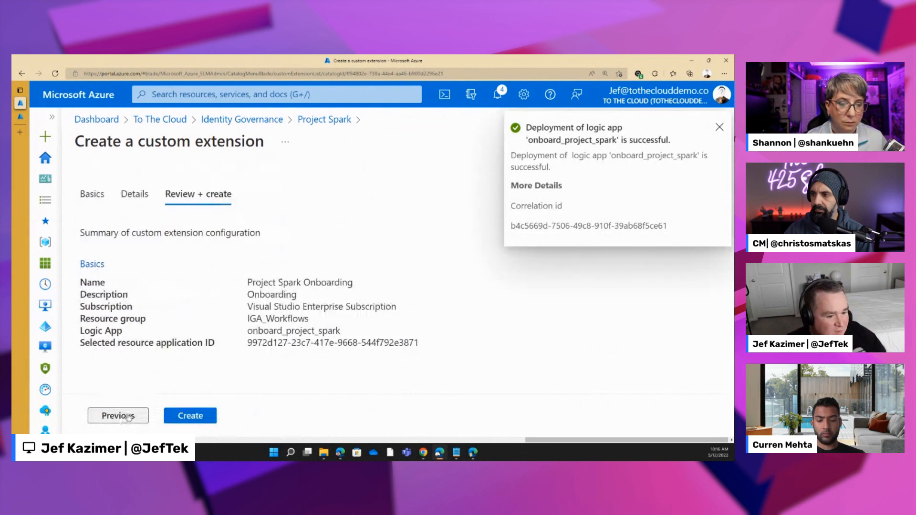
{"action": "left_click", "coordinate": [178, 422]}
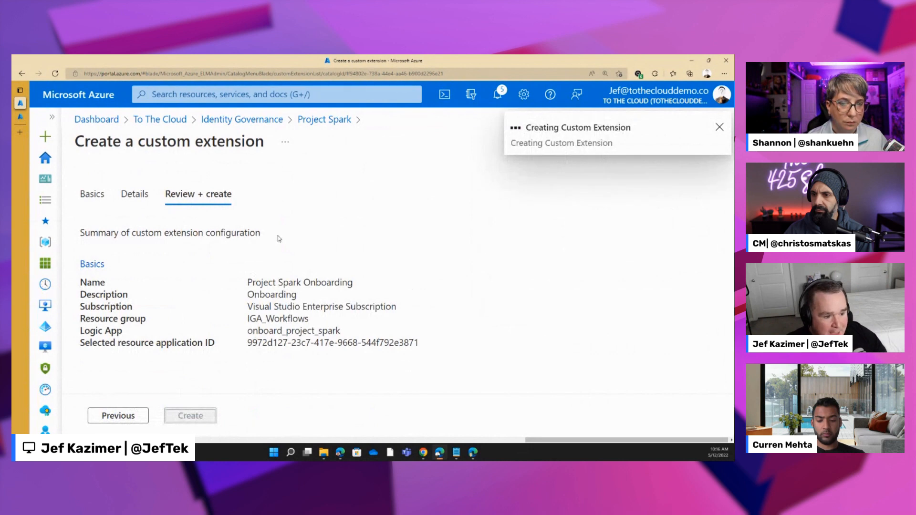
{"action": "left_click", "coordinate": [719, 127]}
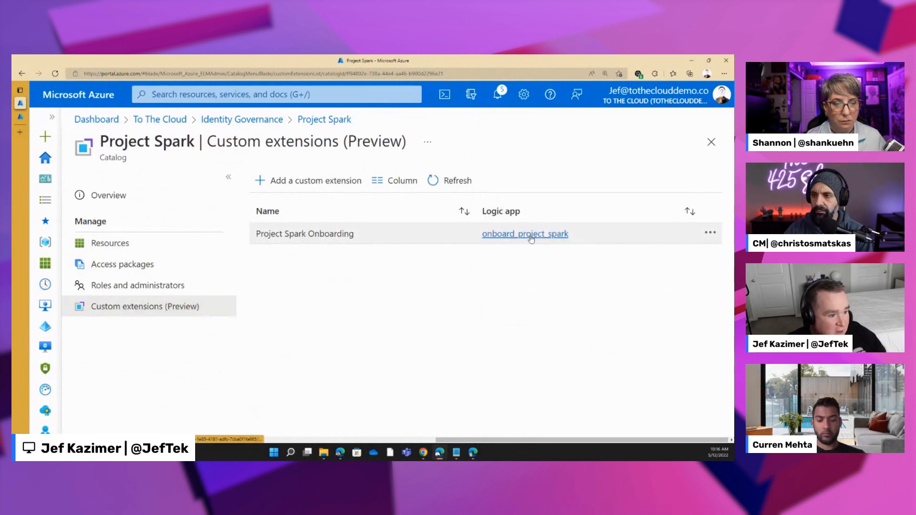
- Open the onboard_project_spark logic app linked to the Project Spark Onboarding extension and bring up its workflow in the designer
{"action": "left_click", "coordinate": [712, 232]}
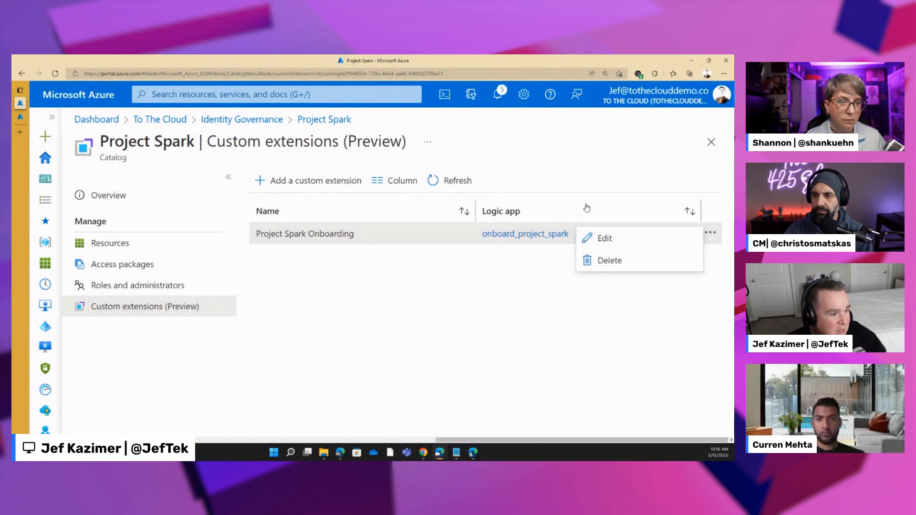
{"action": "left_click", "coordinate": [475, 273]}
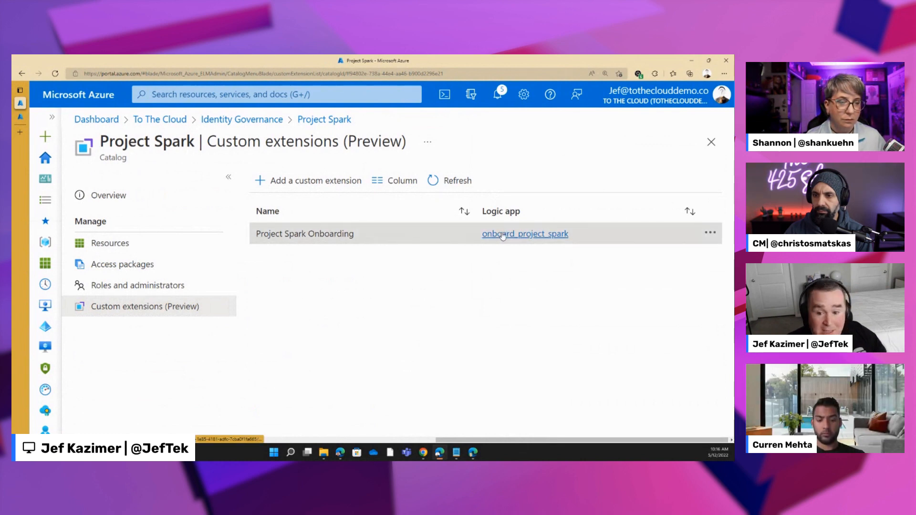
{"action": "left_click", "coordinate": [502, 236]}
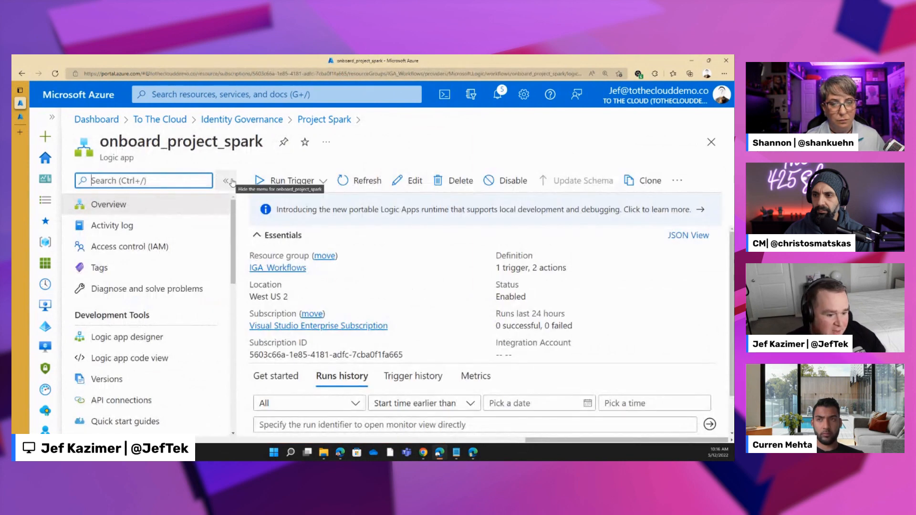
{"action": "scroll", "coordinate": [357, 298], "scroll_direction": "down", "scroll_amount": 2}
{"action": "scroll", "coordinate": [358, 299], "scroll_direction": "up", "scroll_amount": 2}
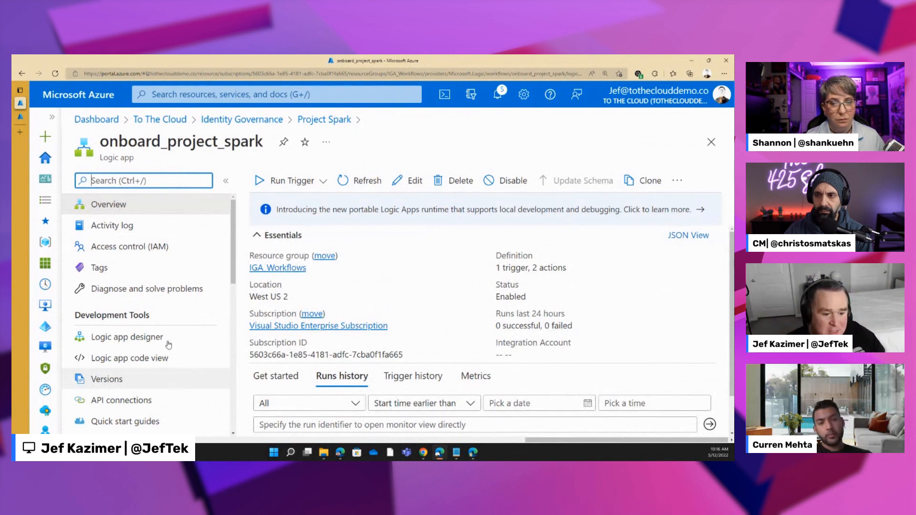
{"action": "scroll", "coordinate": [365, 351], "scroll_direction": "down", "scroll_amount": 2}
{"action": "scroll", "coordinate": [342, 351], "scroll_direction": "up", "scroll_amount": 2}
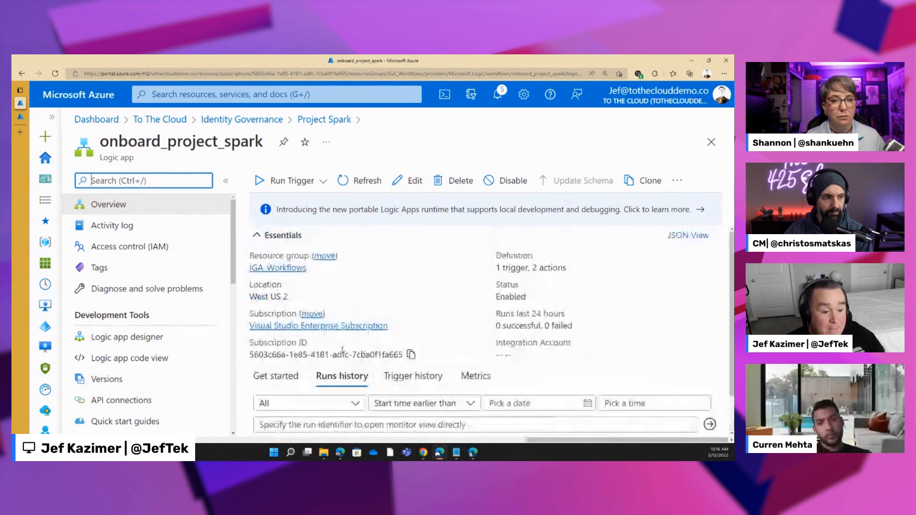
{"action": "left_click", "coordinate": [123, 336]}
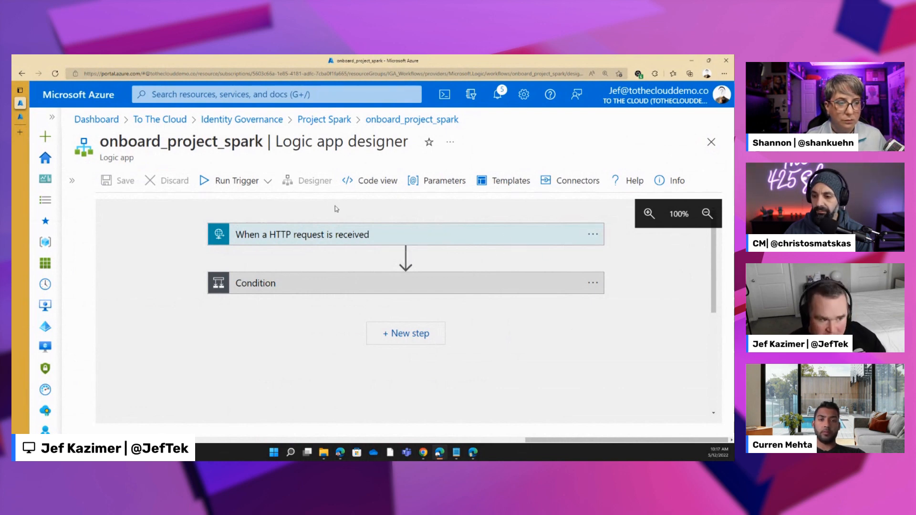
- Expand the HTTP request trigger and examine the properties in its request body JSON schema
{"action": "left_click", "coordinate": [394, 235]}
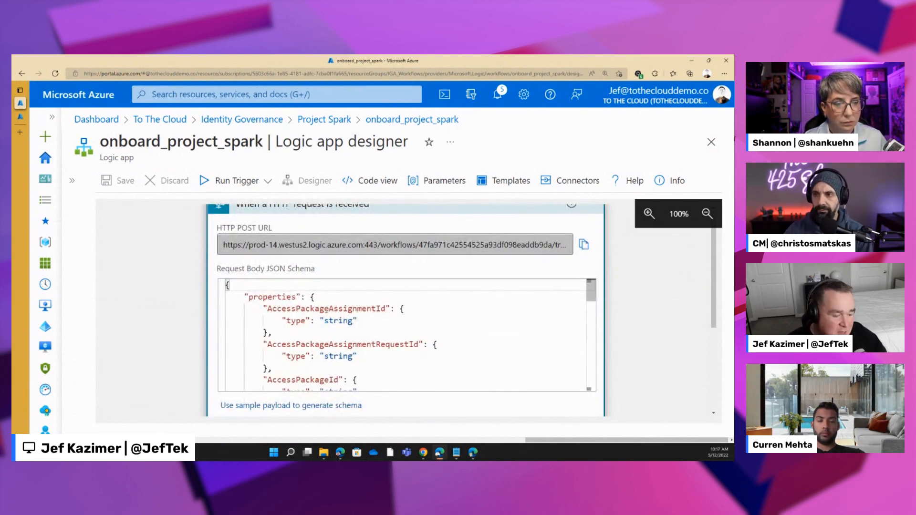
{"action": "scroll", "coordinate": [326, 309], "scroll_direction": "down", "scroll_amount": 2}
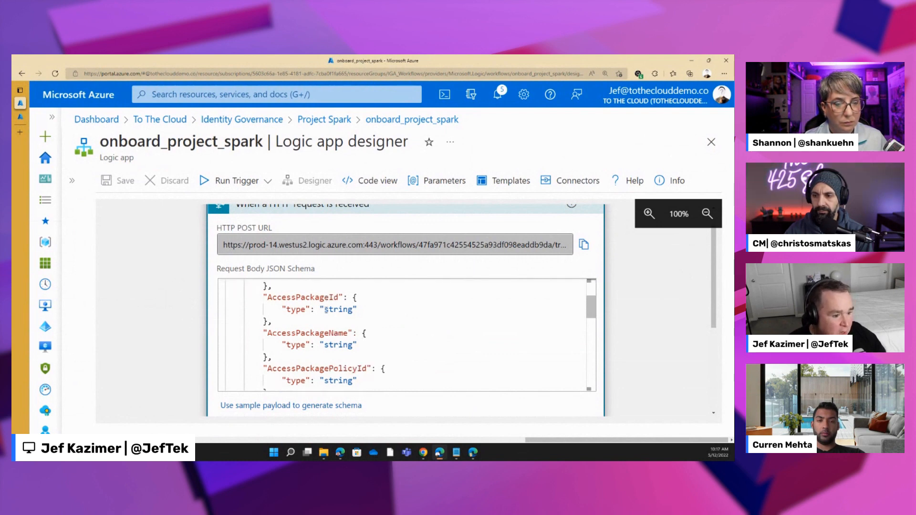
{"action": "scroll", "coordinate": [326, 309], "scroll_direction": "down", "scroll_amount": 2}
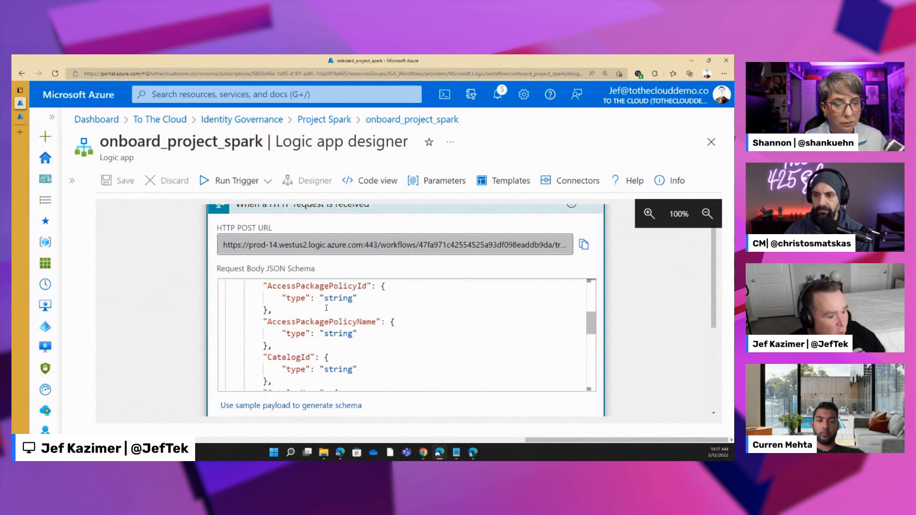
{"action": "scroll", "coordinate": [352, 344], "scroll_direction": "down", "scroll_amount": 3}
{"action": "scroll", "coordinate": [352, 344], "scroll_direction": "down", "scroll_amount": 2}
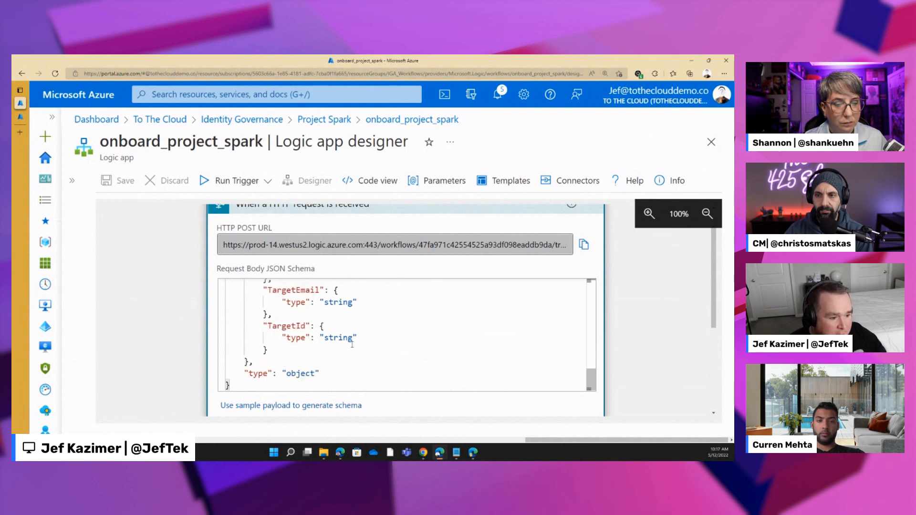
{"action": "scroll", "coordinate": [352, 344], "scroll_direction": "up", "scroll_amount": 5}
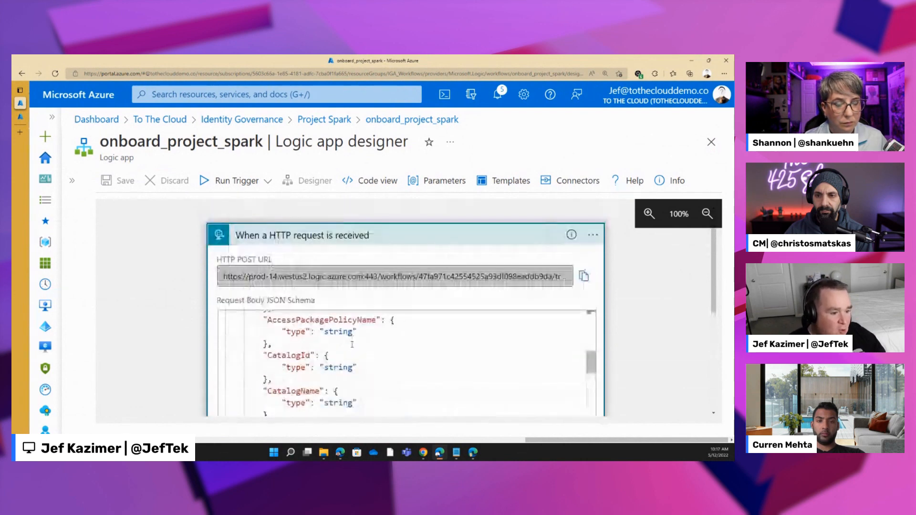
{"action": "scroll", "coordinate": [352, 344], "scroll_direction": "down", "scroll_amount": 2}
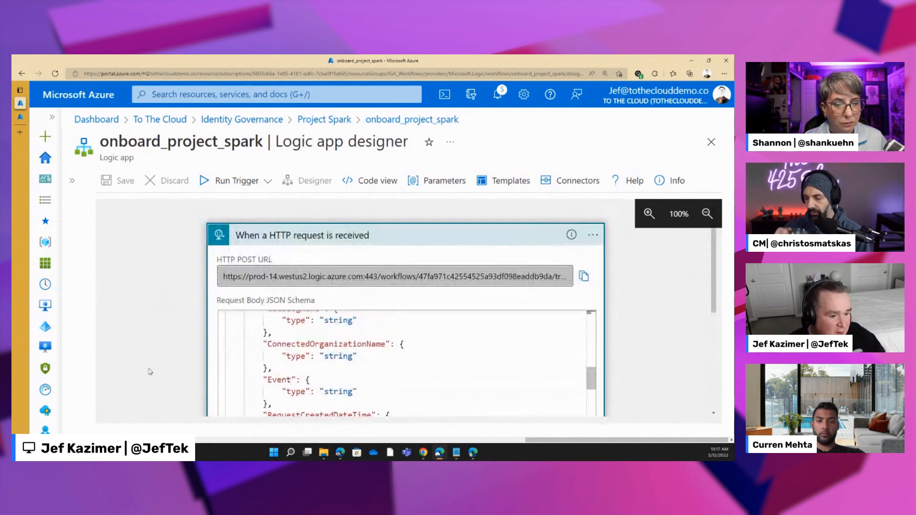
- Expand the Condition and the nested Condition 2 to examine the criteria they check
{"action": "scroll", "coordinate": [167, 345], "scroll_direction": "down", "scroll_amount": 3}
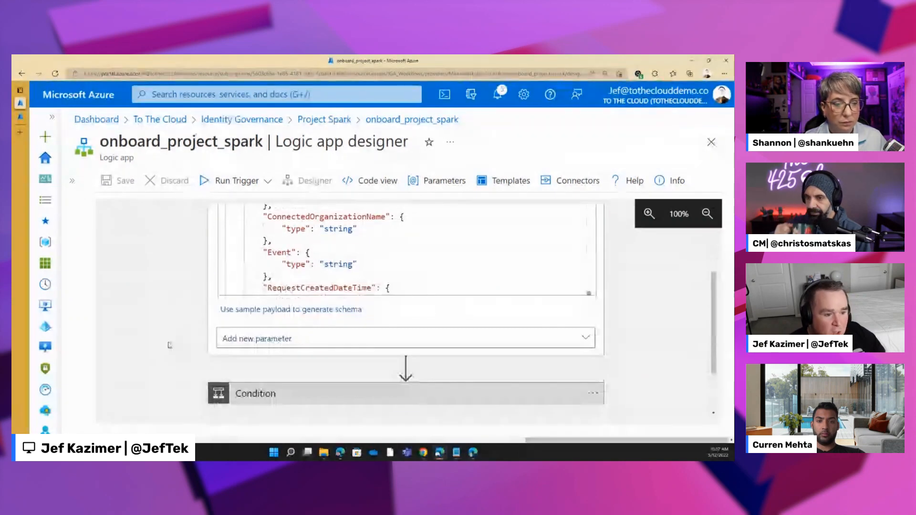
{"action": "scroll", "coordinate": [170, 345], "scroll_direction": "down", "scroll_amount": 2}
{"action": "left_click", "coordinate": [389, 332]}
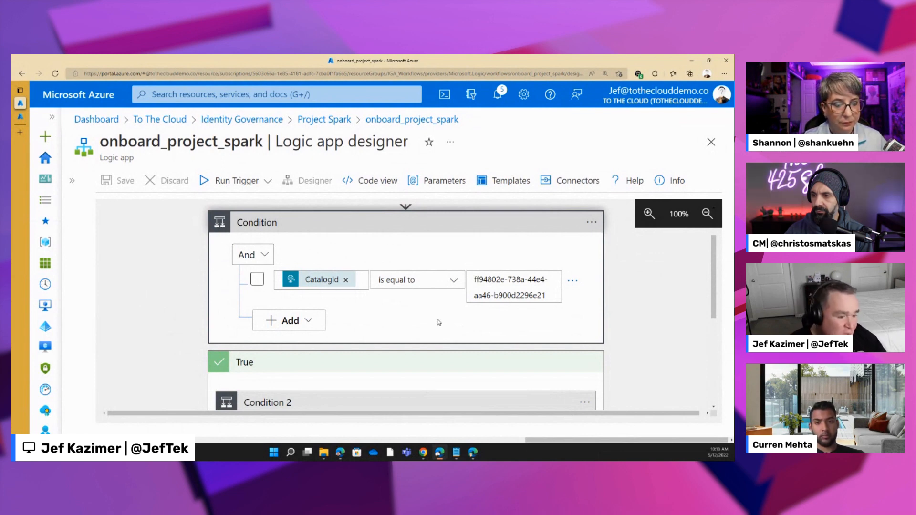
{"action": "scroll", "coordinate": [437, 322], "scroll_direction": "down", "scroll_amount": 1}
{"action": "scroll", "coordinate": [438, 322], "scroll_direction": "down", "scroll_amount": 3}
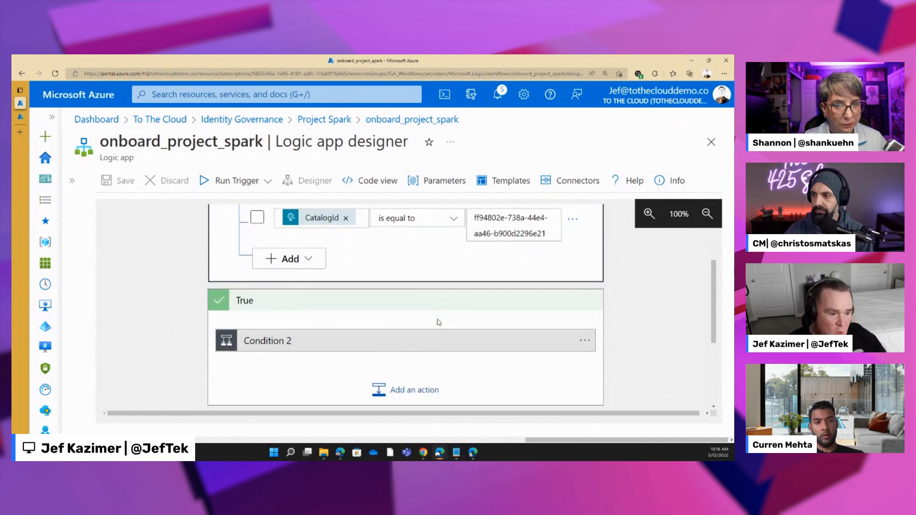
{"action": "left_click", "coordinate": [368, 285]}
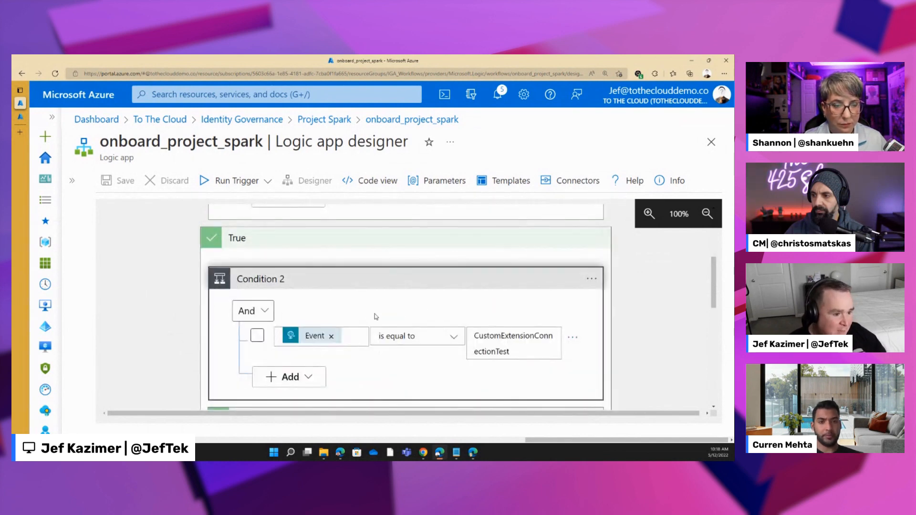
- Add the Planner Create a task (preview) action to the False branch of Condition 2
{"action": "scroll", "coordinate": [376, 317], "scroll_direction": "down", "scroll_amount": 5}
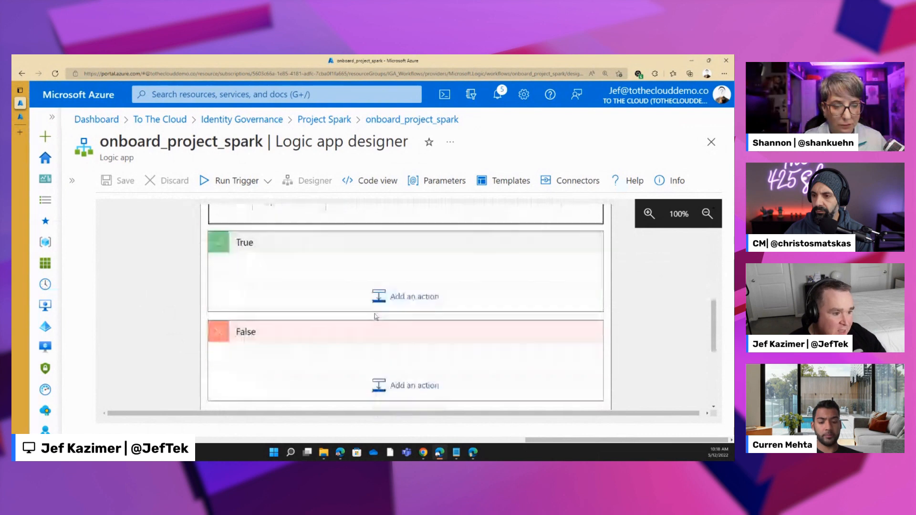
{"action": "scroll", "coordinate": [376, 317], "scroll_direction": "down", "scroll_amount": 1}
{"action": "scroll", "coordinate": [376, 317], "scroll_direction": "up", "scroll_amount": 3}
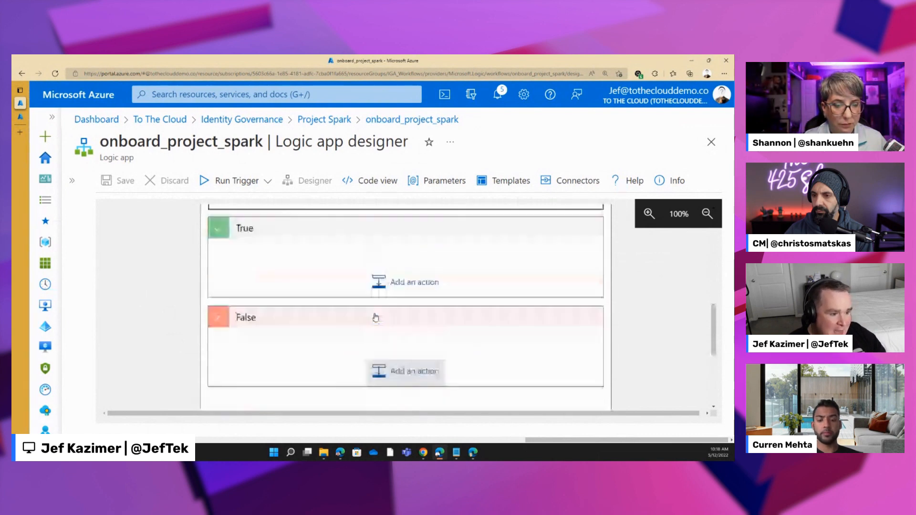
{"action": "scroll", "coordinate": [379, 326], "scroll_direction": "down", "scroll_amount": 2}
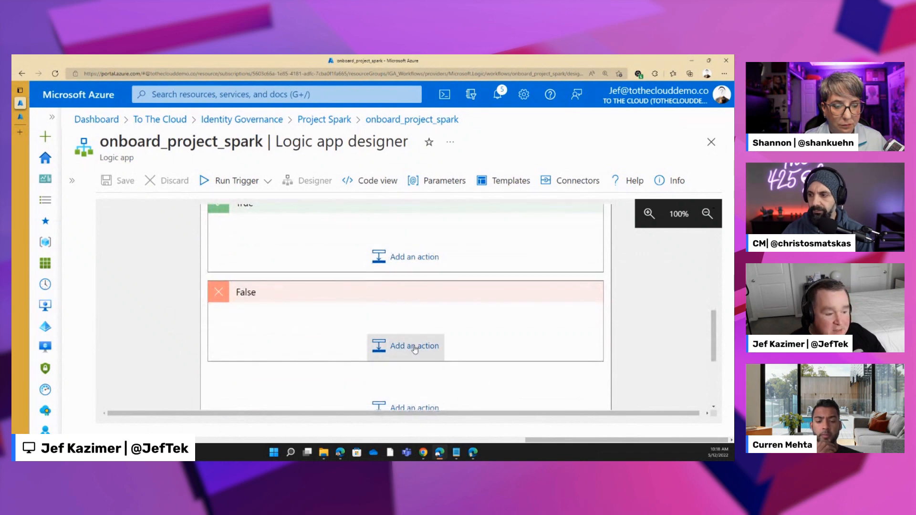
{"action": "left_click", "coordinate": [414, 348]}
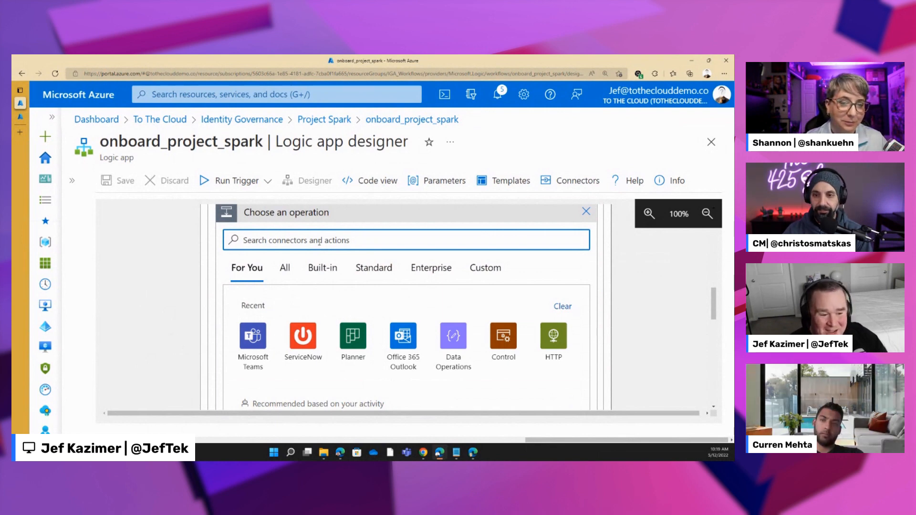
{"action": "scroll", "coordinate": [186, 300], "scroll_direction": "down", "scroll_amount": 2}
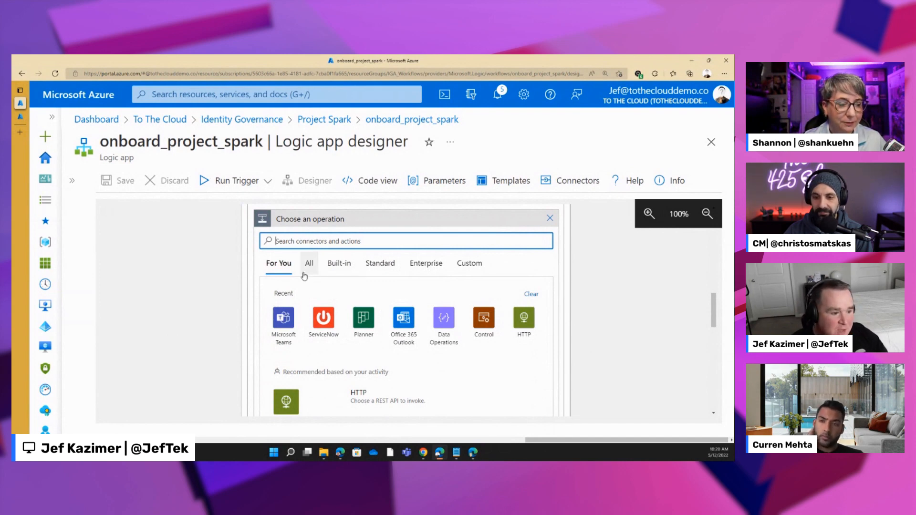
{"action": "left_click", "coordinate": [280, 273]}
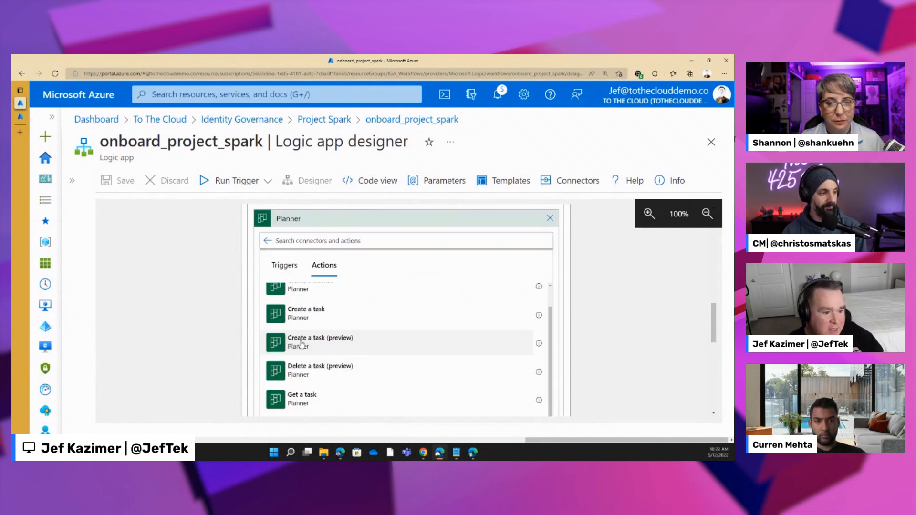
{"action": "left_click", "coordinate": [300, 341]}
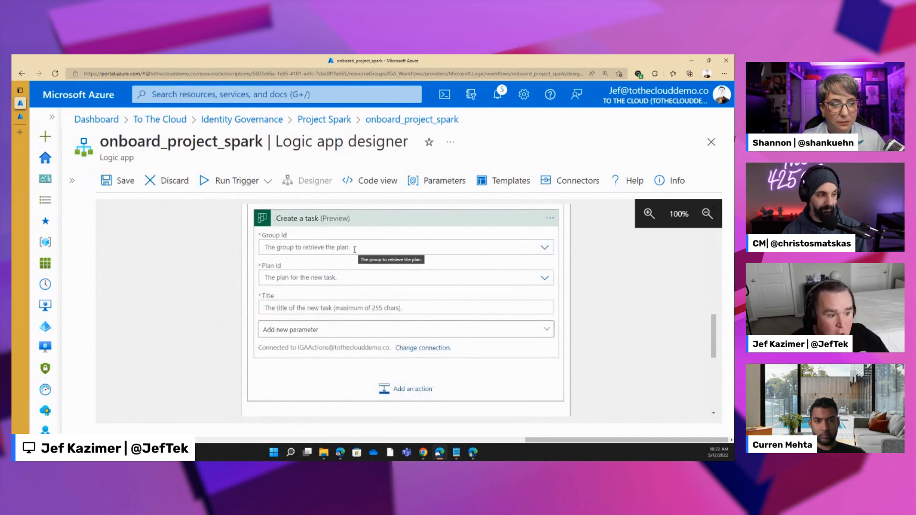
- Set the Planner task's Group Id to Project Spark and its Plan Id to Tasks
{"action": "left_click", "coordinate": [544, 247]}
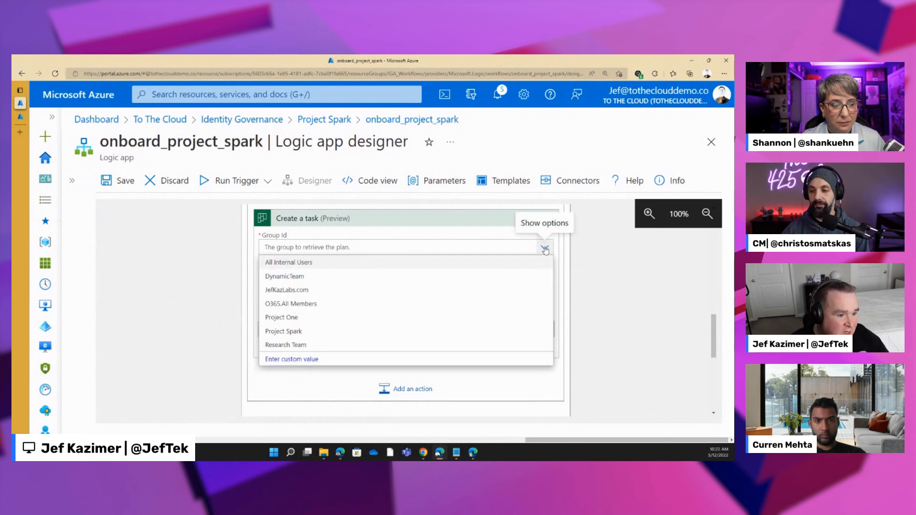
{"action": "left_click", "coordinate": [269, 397]}
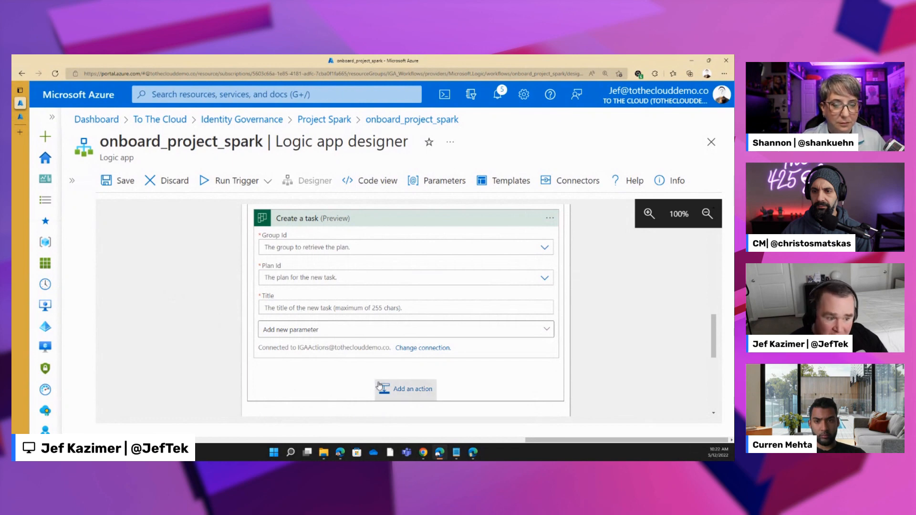
{"action": "left_click", "coordinate": [545, 247]}
{"action": "left_click", "coordinate": [284, 331]}
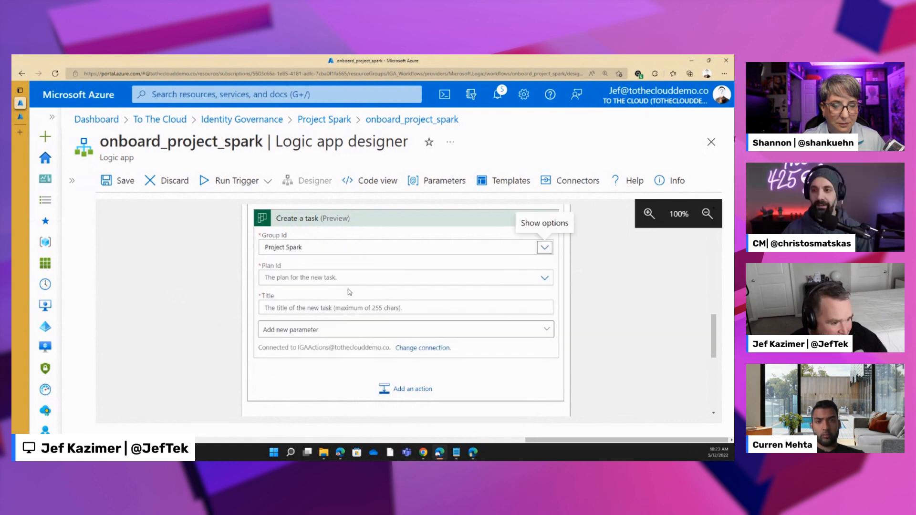
{"action": "left_click", "coordinate": [551, 277]}
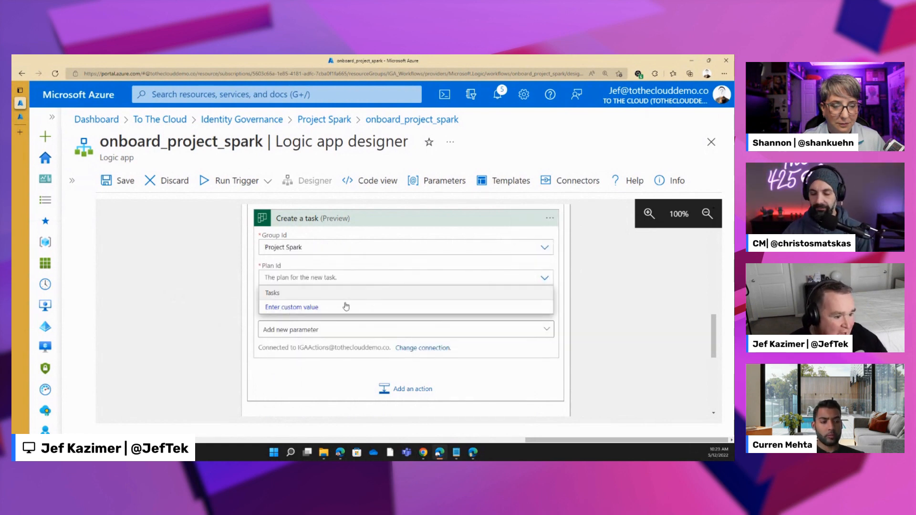
{"action": "left_click", "coordinate": [272, 293]}
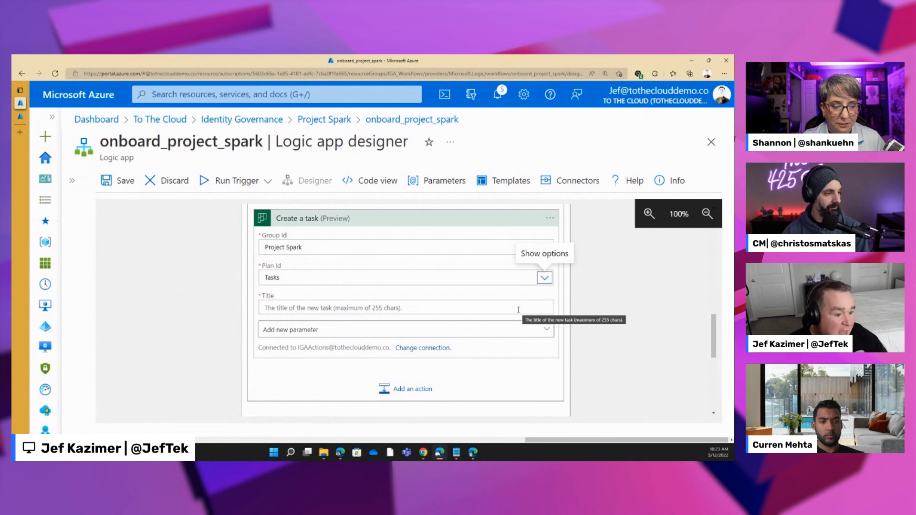
- Title the Planner task "Complete Project Training"
{"action": "left_click", "coordinate": [419, 331]}
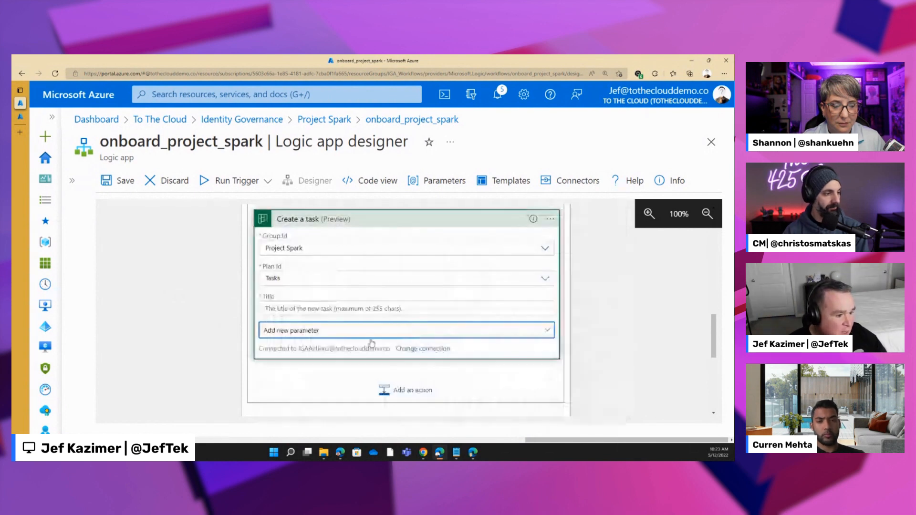
{"action": "left_click", "coordinate": [292, 308]}
{"action": "type", "text": "Comp"}
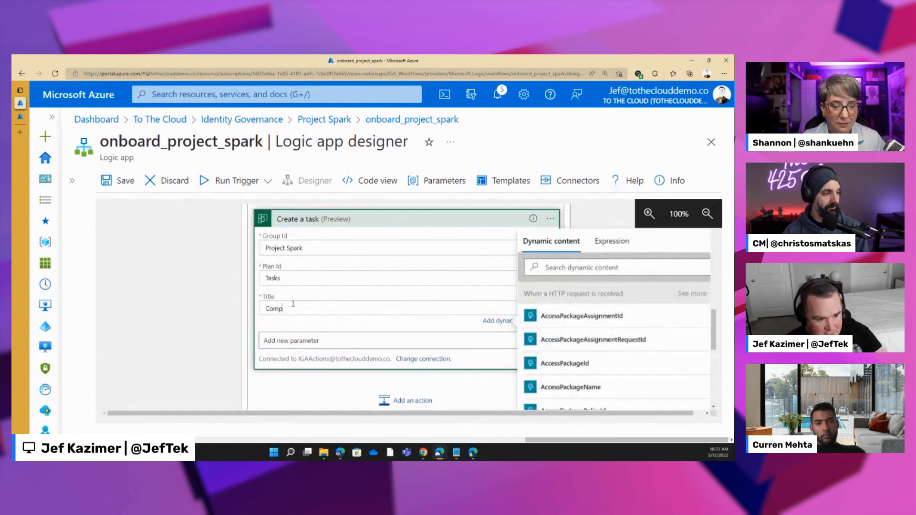
{"action": "type", "text": "lete Project Training"}
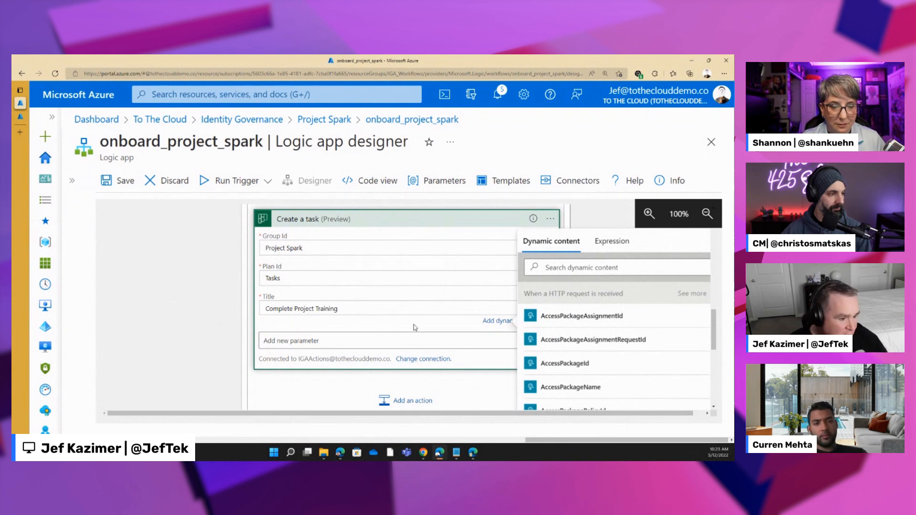
- Add the Bucket Id, Due Date Time, Assigned User Ids and Green parameters to the Create a task action
{"action": "left_click", "coordinate": [417, 328]}
{"action": "left_click", "coordinate": [416, 330]}
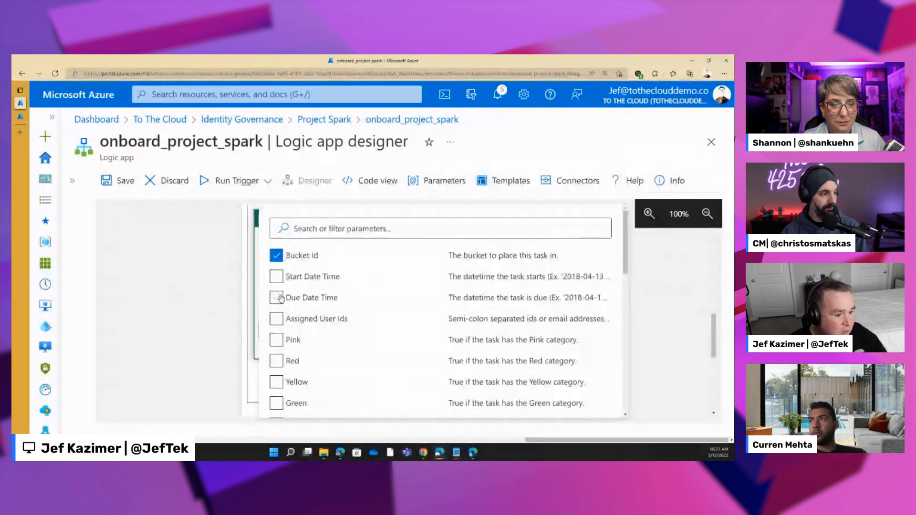
{"action": "left_click", "coordinate": [281, 298]}
{"action": "left_click", "coordinate": [277, 403]}
{"action": "scroll", "coordinate": [291, 334], "scroll_direction": "down", "scroll_amount": 1}
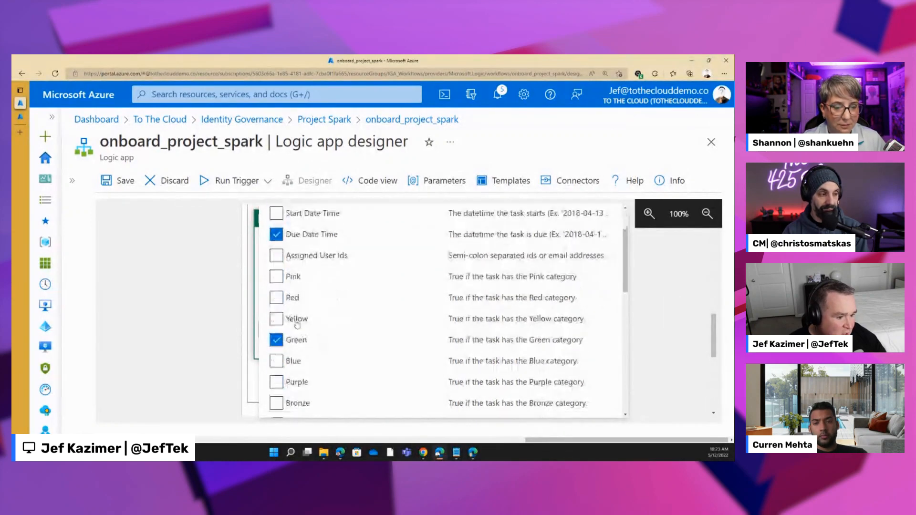
{"action": "scroll", "coordinate": [614, 251], "scroll_direction": "up", "scroll_amount": 3}
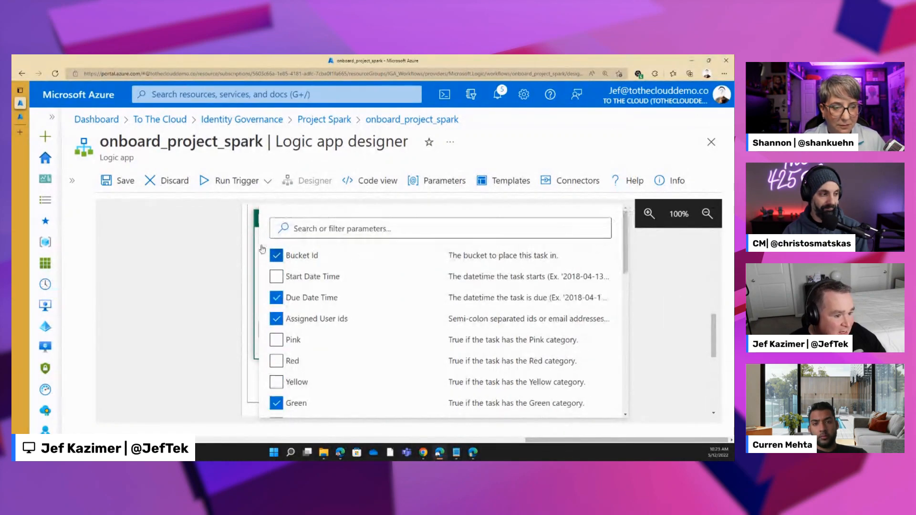
{"action": "left_click", "coordinate": [257, 382]}
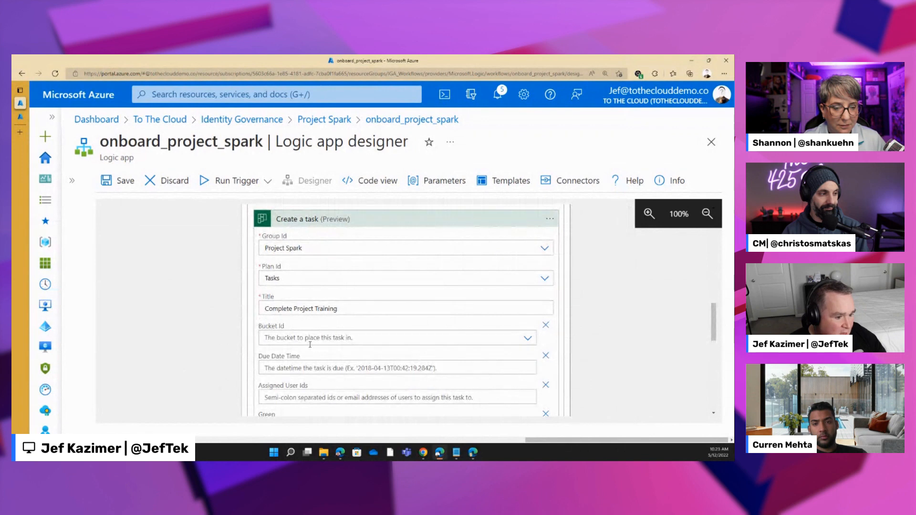
- Place the task in the Training bucket and assign it to the TargetEmail dynamic value from the HTTP request
{"action": "left_click", "coordinate": [292, 338]}
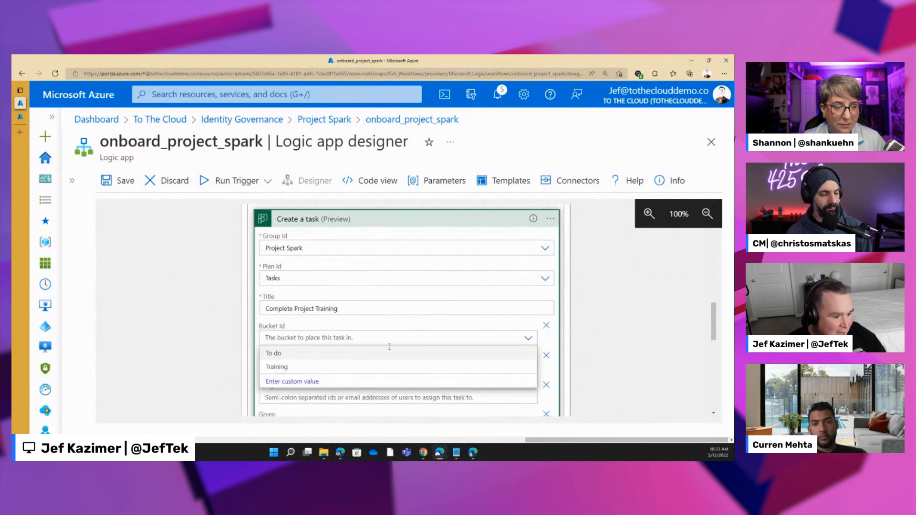
{"action": "left_click", "coordinate": [289, 369]}
{"action": "scroll", "coordinate": [336, 353], "scroll_direction": "down", "scroll_amount": 2}
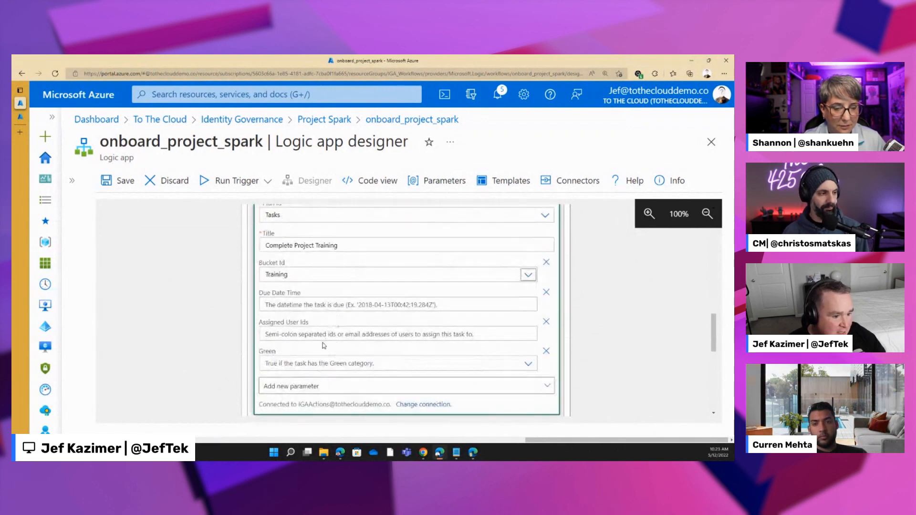
{"action": "left_click", "coordinate": [331, 334]}
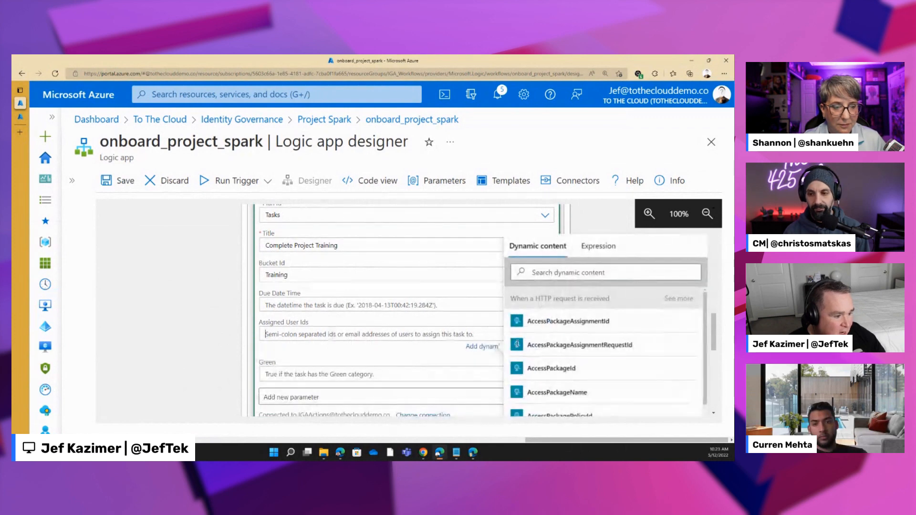
{"action": "scroll", "coordinate": [585, 379], "scroll_direction": "down", "scroll_amount": 5}
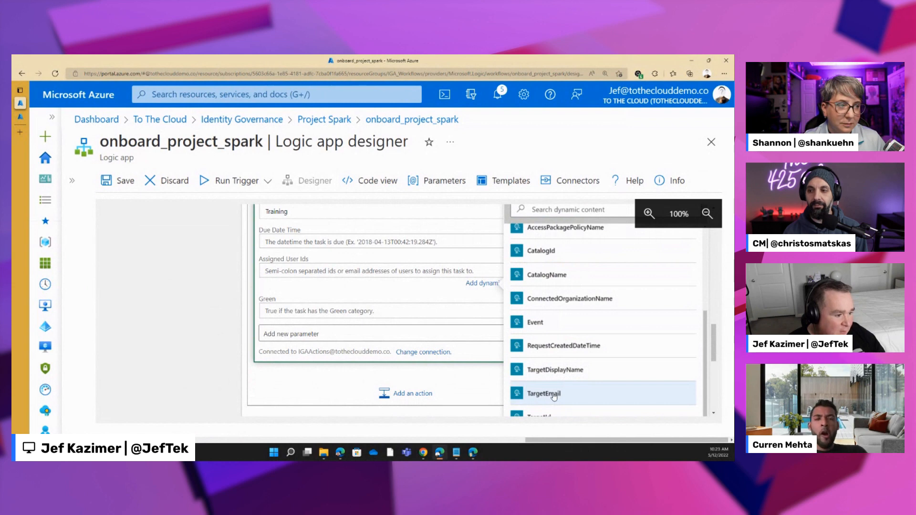
{"action": "left_click", "coordinate": [544, 393]}
- Set the task's Due Date Time to the expression addDays(utcNow(),30) and its Green category to Yes
{"action": "scroll", "coordinate": [355, 291], "scroll_direction": "up", "scroll_amount": 1}
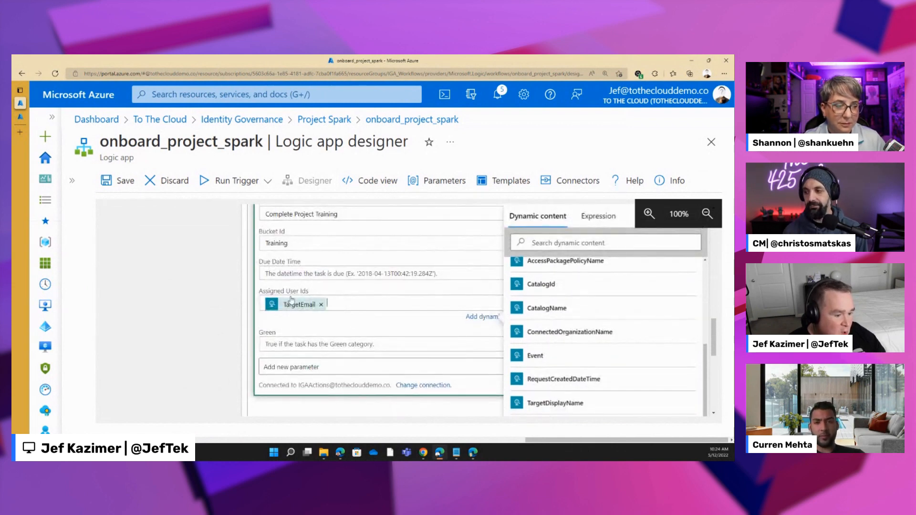
{"action": "left_click", "coordinate": [598, 234]}
{"action": "type", "text": "addDays(utcNow()"}
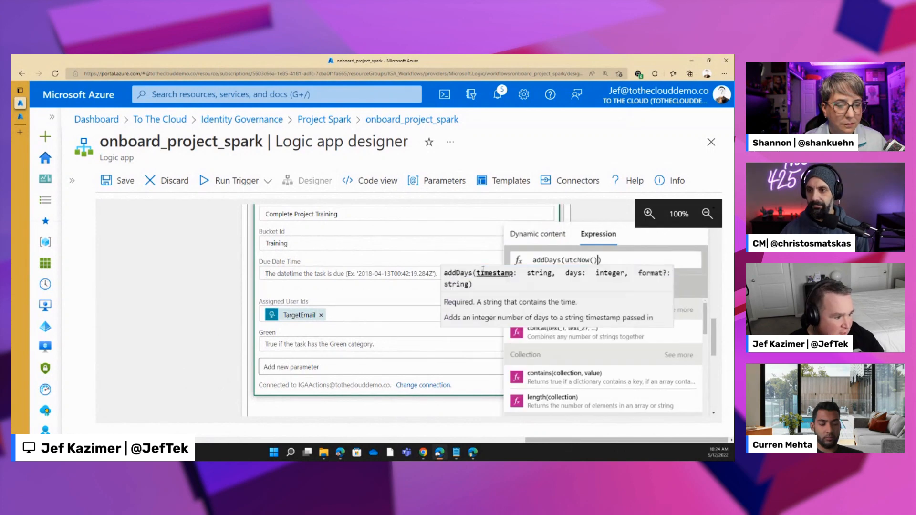
{"action": "type", "text": ","}
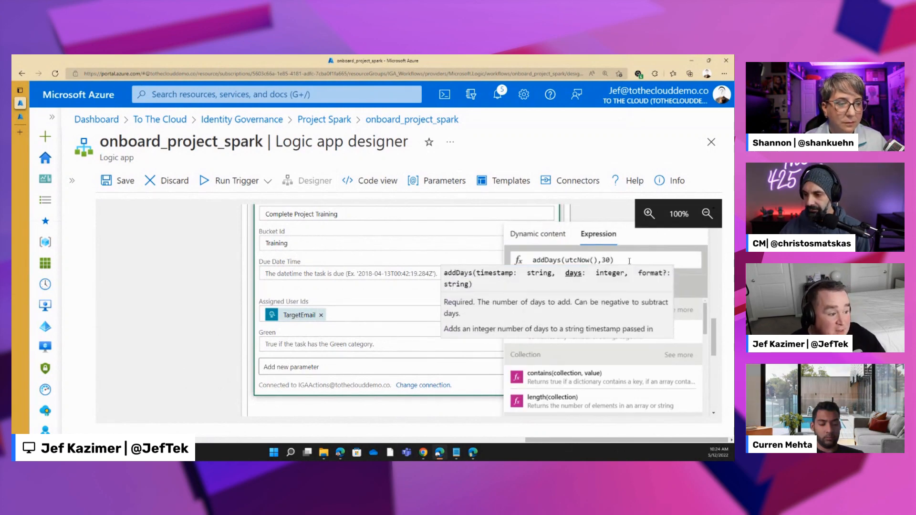
{"action": "type", "text": "30"}
{"action": "left_click", "coordinate": [527, 282]}
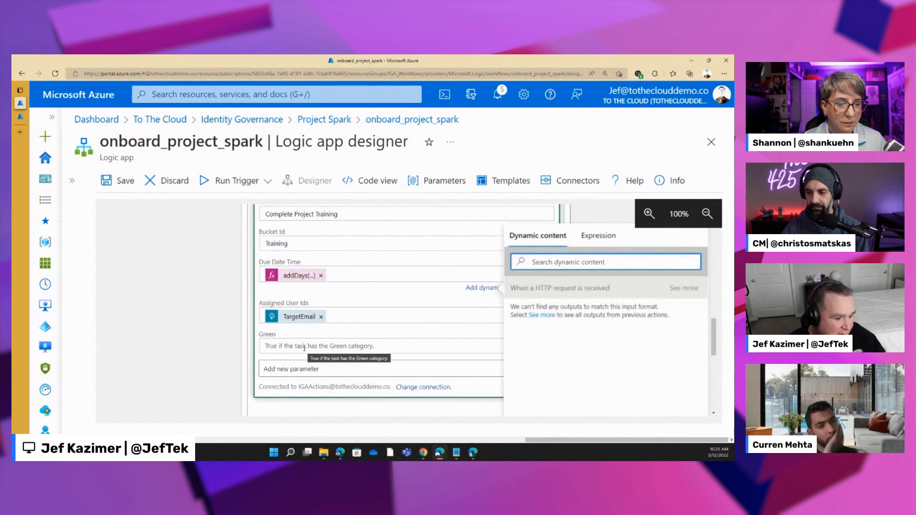
{"action": "left_click", "coordinate": [305, 346]}
{"action": "left_click", "coordinate": [269, 375]}
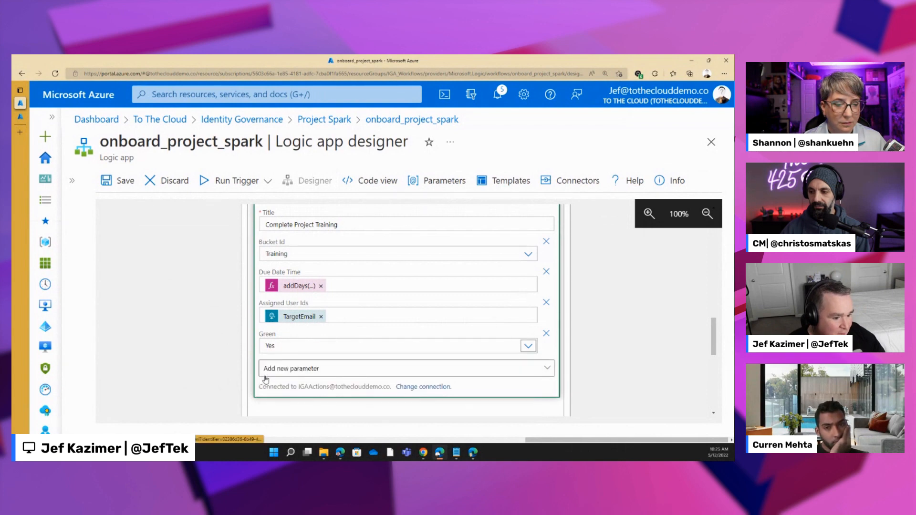
- Add a ServiceNow Create Record action below the Create a task action in the False branch
{"action": "scroll", "coordinate": [348, 300], "scroll_direction": "up", "scroll_amount": 1}
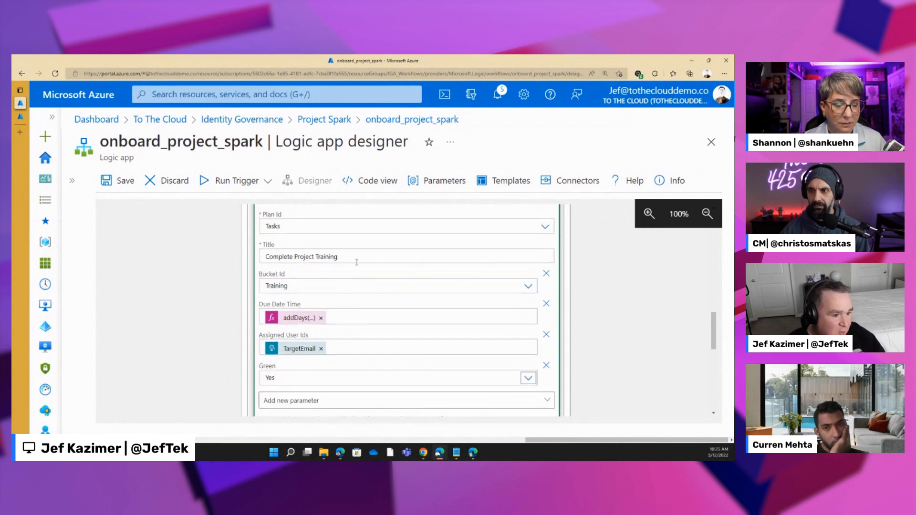
{"action": "scroll", "coordinate": [290, 322], "scroll_direction": "down", "scroll_amount": 3}
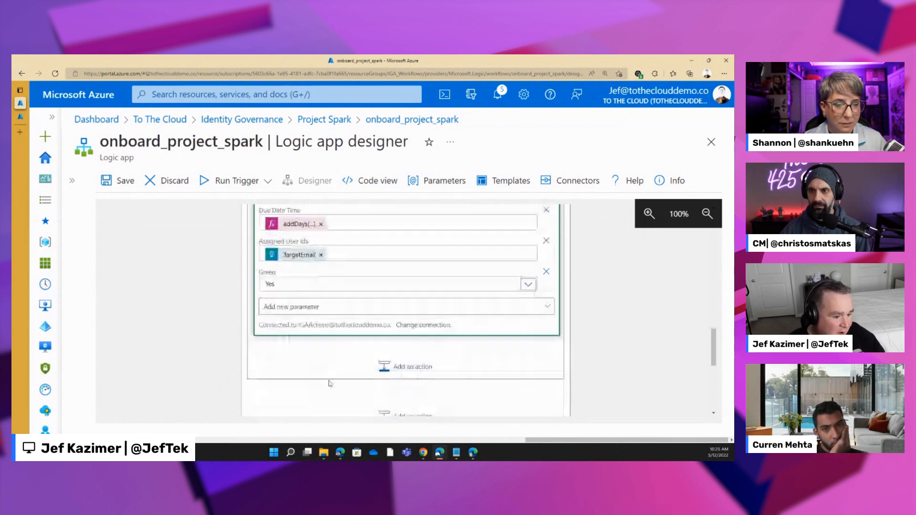
{"action": "left_click", "coordinate": [406, 367]}
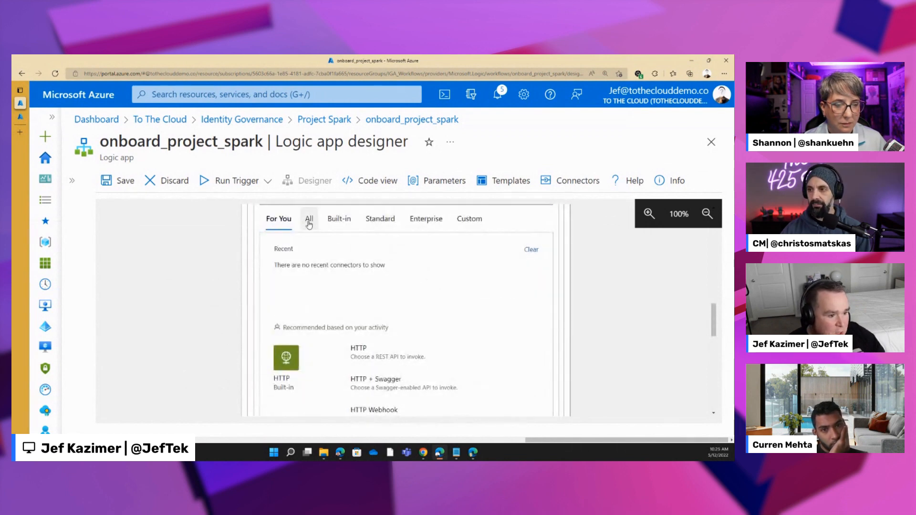
{"action": "left_click", "coordinate": [309, 223]}
{"action": "scroll", "coordinate": [308, 237], "scroll_direction": "up", "scroll_amount": 3}
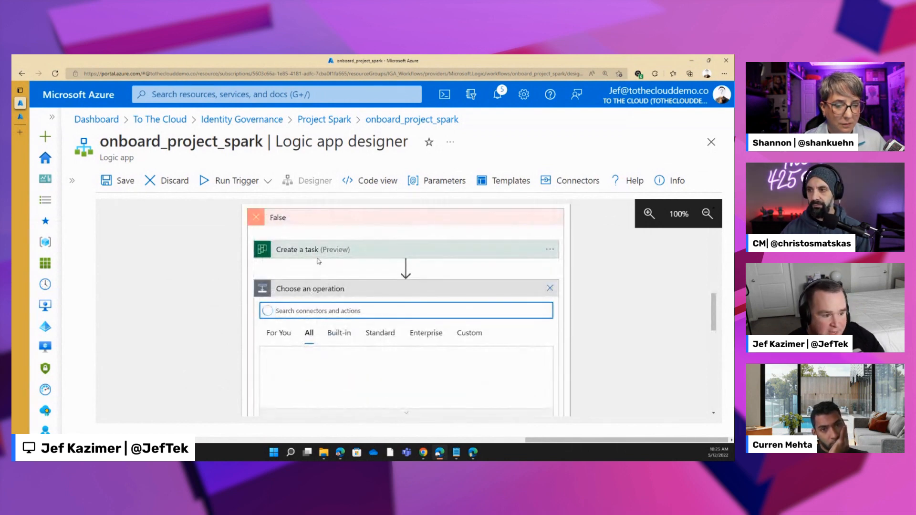
{"action": "type", "text": "servicenow"}
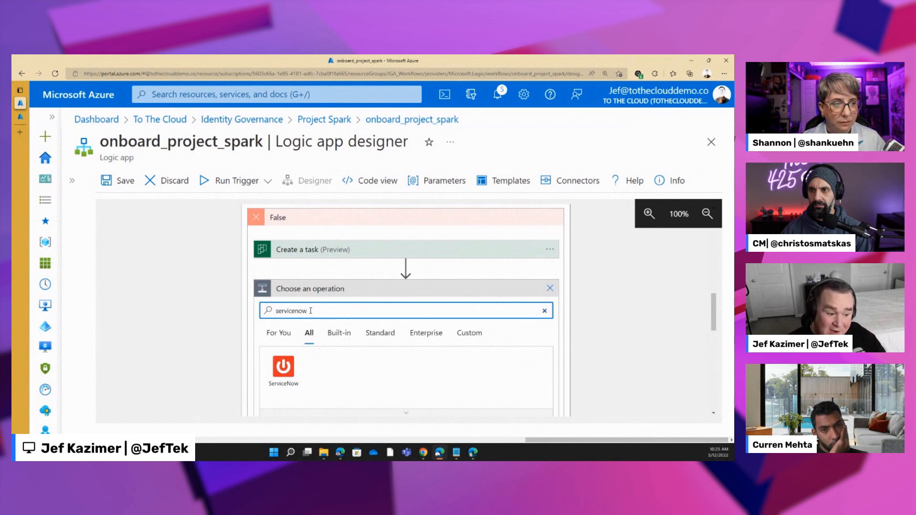
{"action": "left_click", "coordinate": [283, 368]}
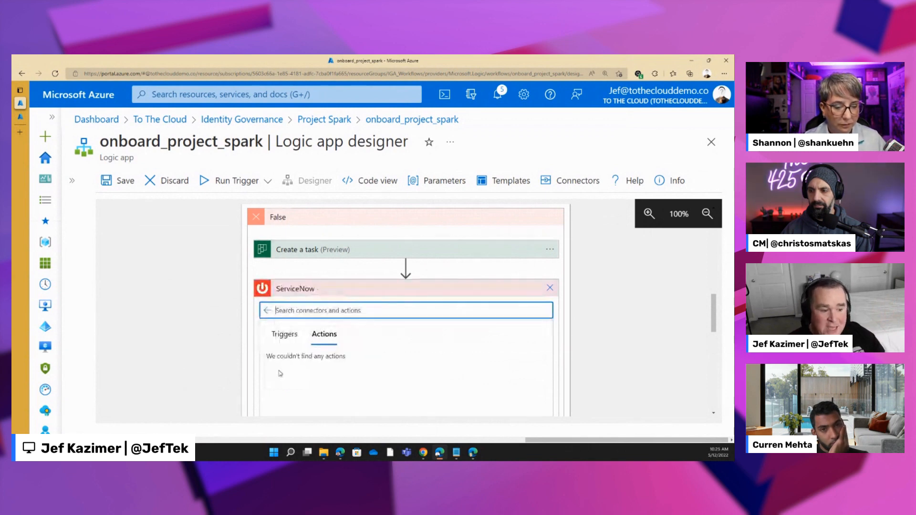
{"action": "scroll", "coordinate": [425, 343], "scroll_direction": "down", "scroll_amount": 1}
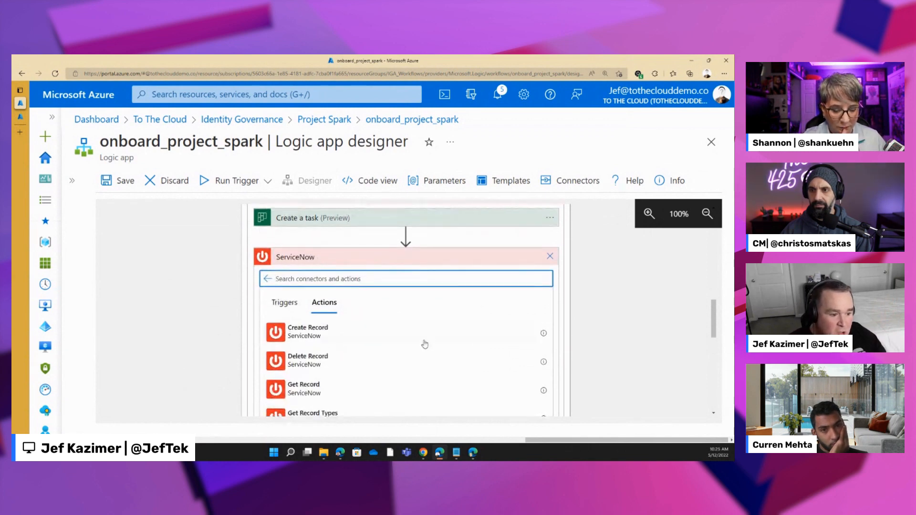
{"action": "scroll", "coordinate": [425, 344], "scroll_direction": "down", "scroll_amount": 4}
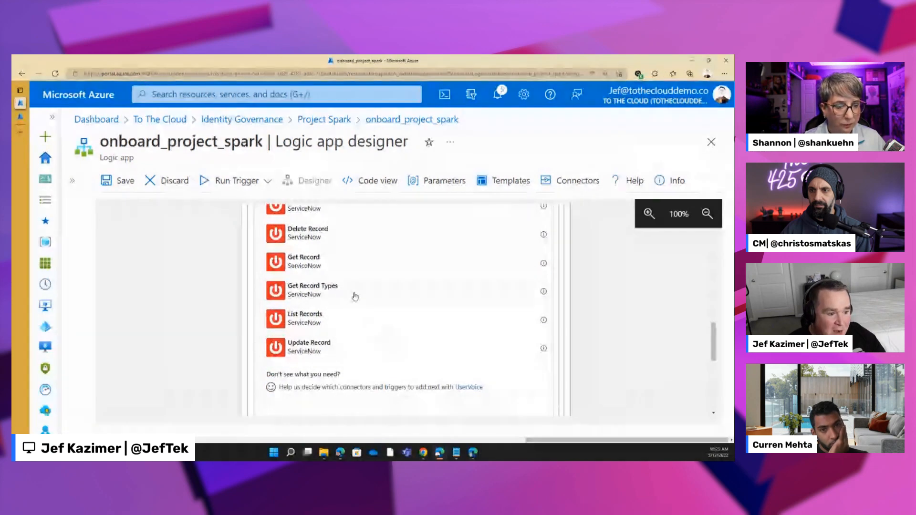
{"action": "left_click", "coordinate": [352, 319]}
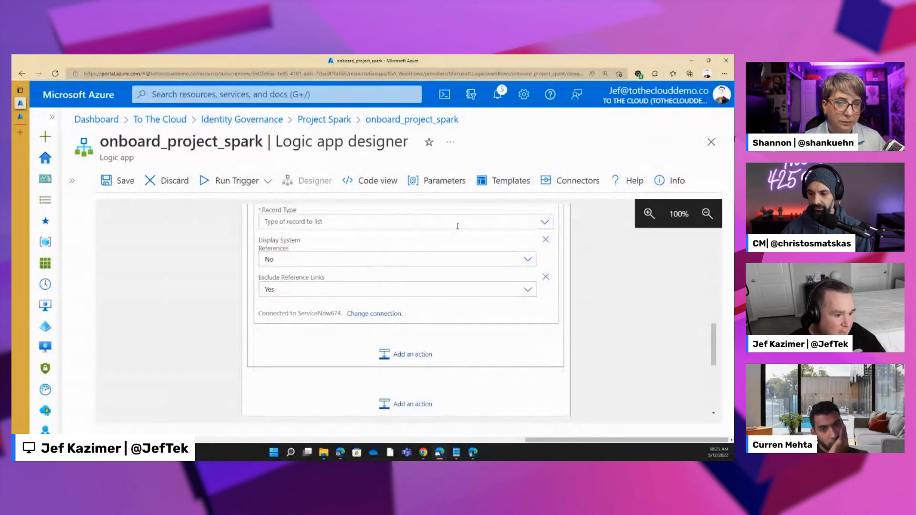
- Set the ServiceNow action's Record Type to Ticket
{"action": "left_click", "coordinate": [457, 226]}
{"action": "type", "text": "Ticket"}
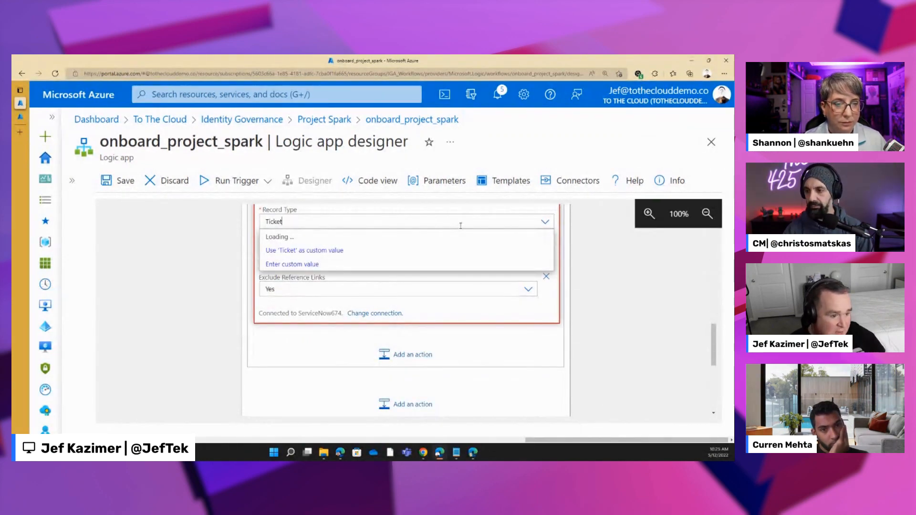
{"action": "key", "text": "BackSpace"}
{"action": "key", "text": "BackSpace"}
{"action": "key", "text": "BackSpace"}
{"action": "key", "text": "BackSpace"}
{"action": "key", "text": "BackSpace"}
{"action": "key", "text": "BackSpace"}
{"action": "type", "text": "Tick"}
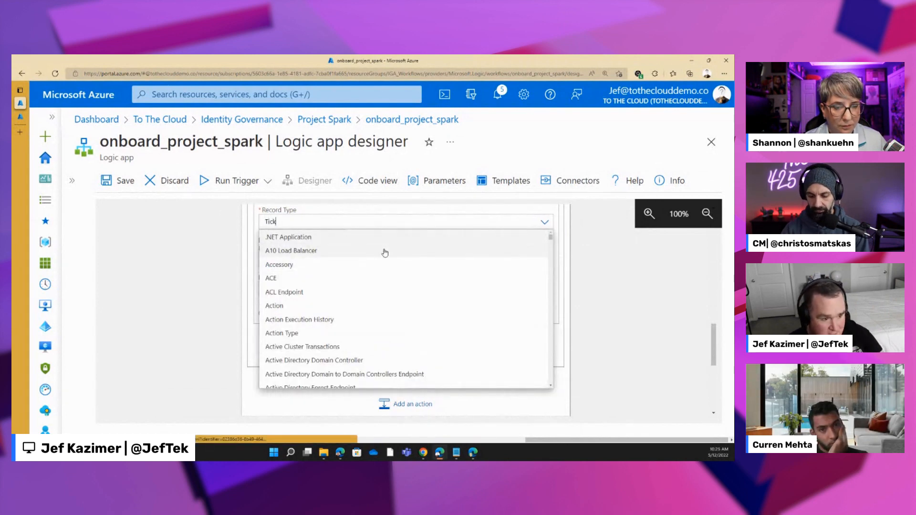
{"action": "type", "text": "et"}
{"action": "key", "text": "Tab"}
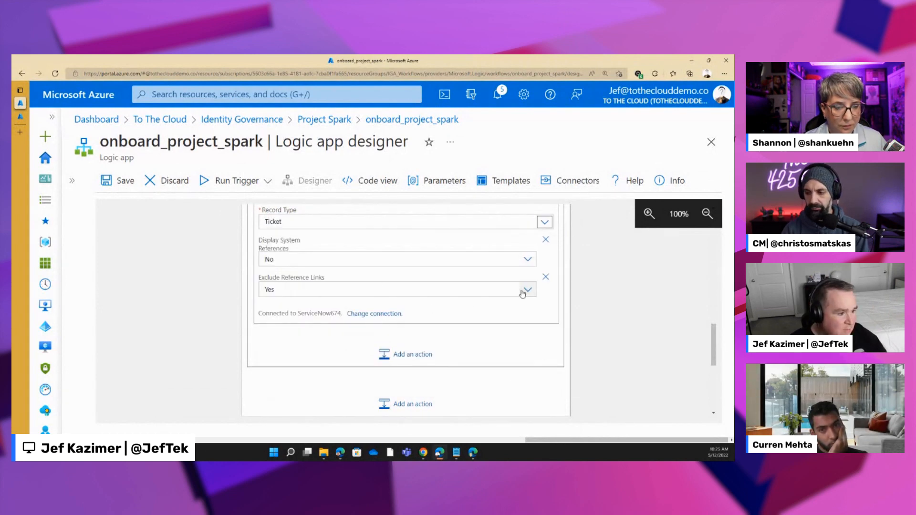
- Add the Short description and Description parameters to the Create Record action
{"action": "left_click", "coordinate": [434, 312]}
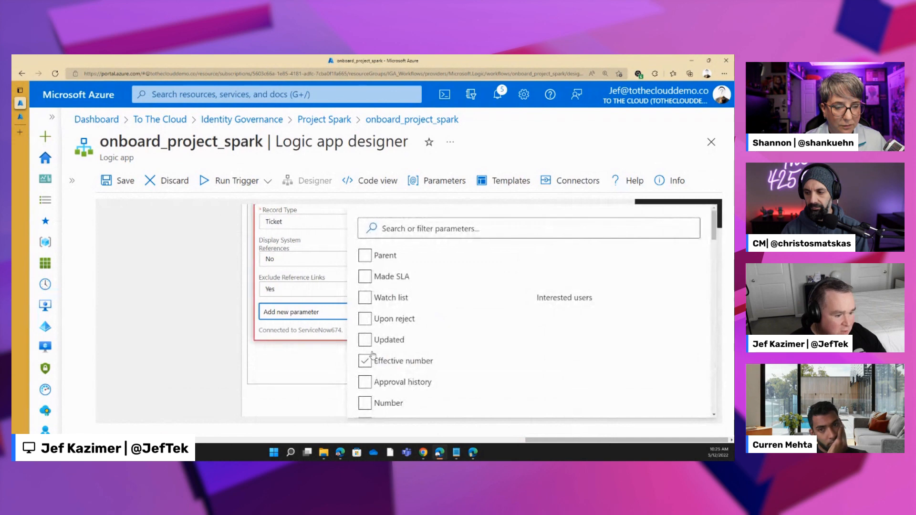
{"action": "scroll", "coordinate": [395, 315], "scroll_direction": "down", "scroll_amount": 10}
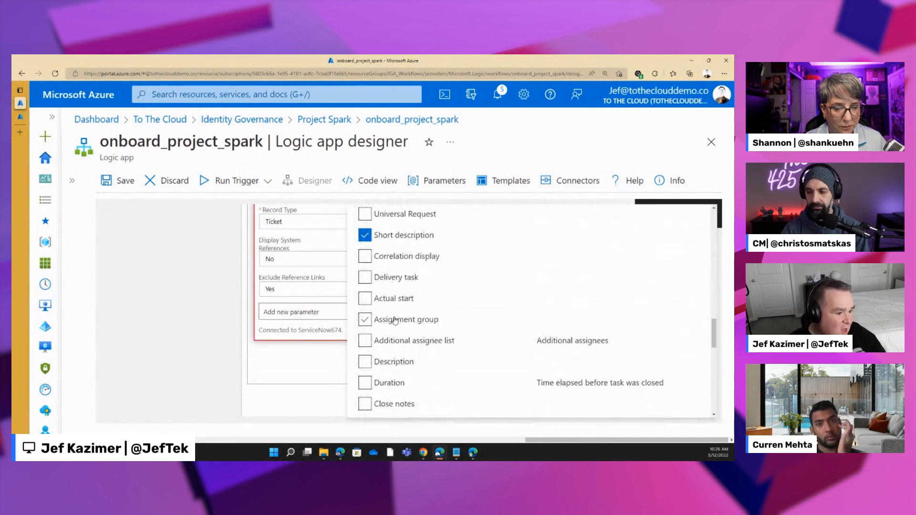
{"action": "scroll", "coordinate": [394, 321], "scroll_direction": "down", "scroll_amount": 1}
{"action": "left_click", "coordinate": [393, 326]}
{"action": "left_click", "coordinate": [329, 374]}
- Set the ticket's Short description to "Deliver Onboarding Kit to" followed by the TargetDisplayName dynamic value
{"action": "left_click", "coordinate": [291, 319]}
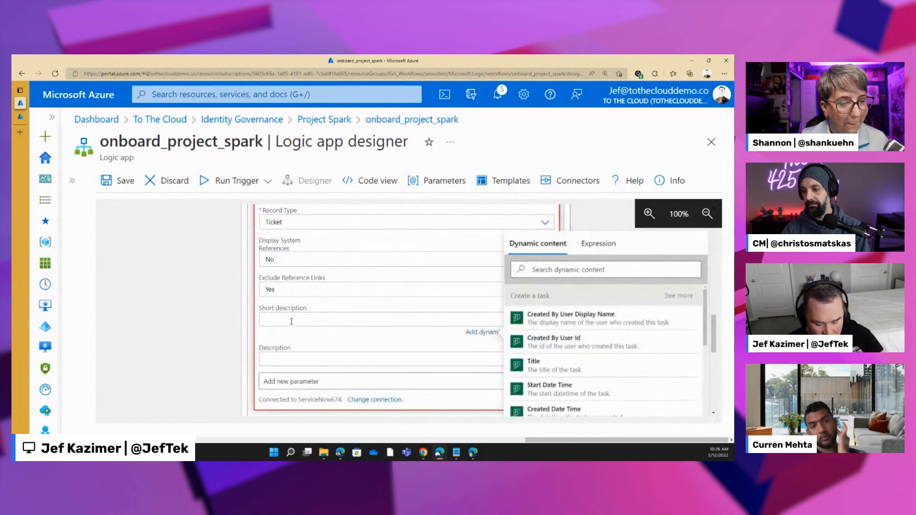
{"action": "type", "text": "Deliver "}
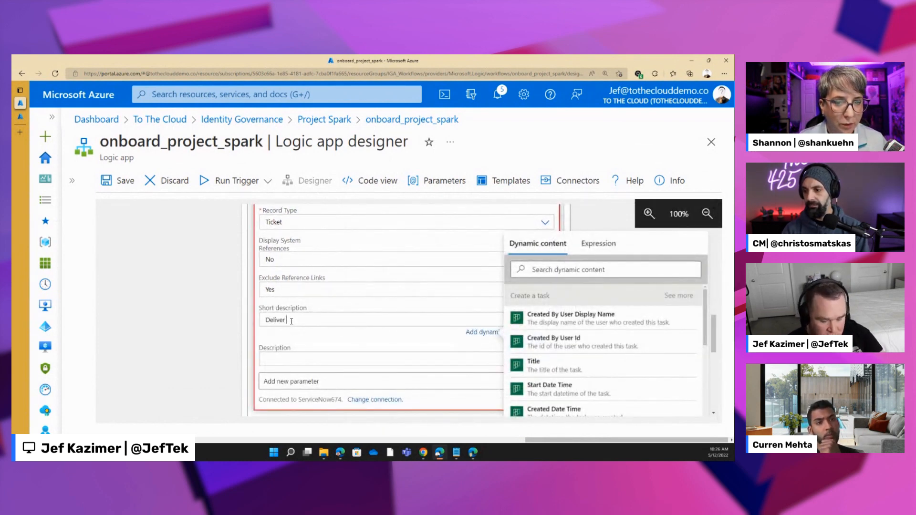
{"action": "type", "text": "Onboarding Kit to"}
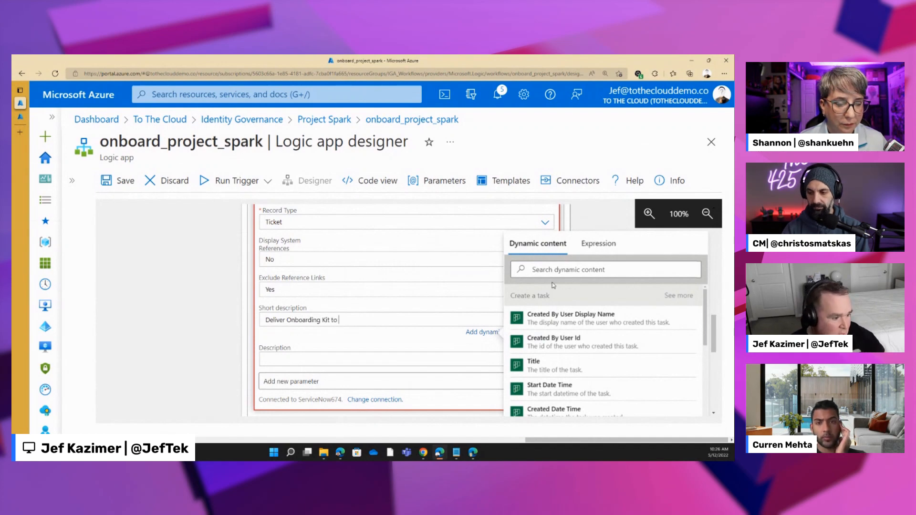
{"action": "left_click", "coordinate": [544, 270]}
{"action": "type", "text": "targ"}
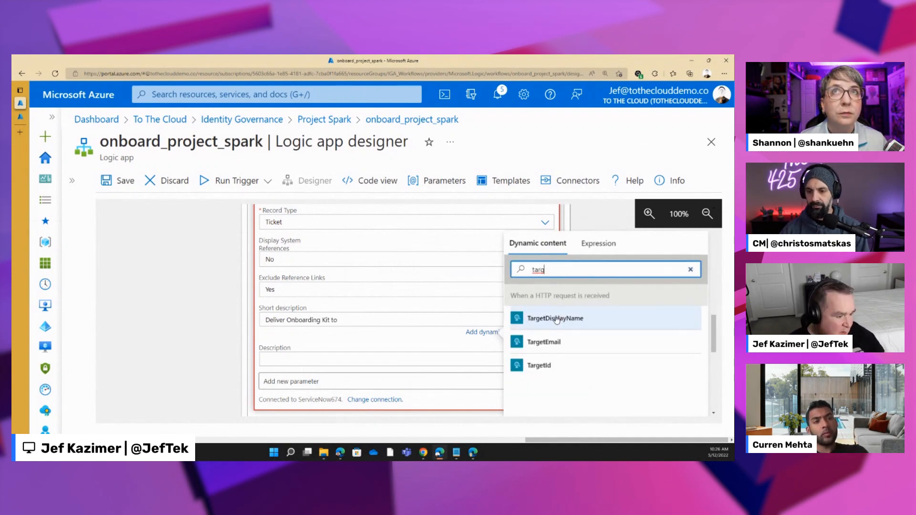
{"action": "left_click", "coordinate": [555, 320]}
- Set the ticket's Description to "Send Onboarding kit to the address of" followed by the TargetEmail dynamic value
{"action": "left_click", "coordinate": [290, 361]}
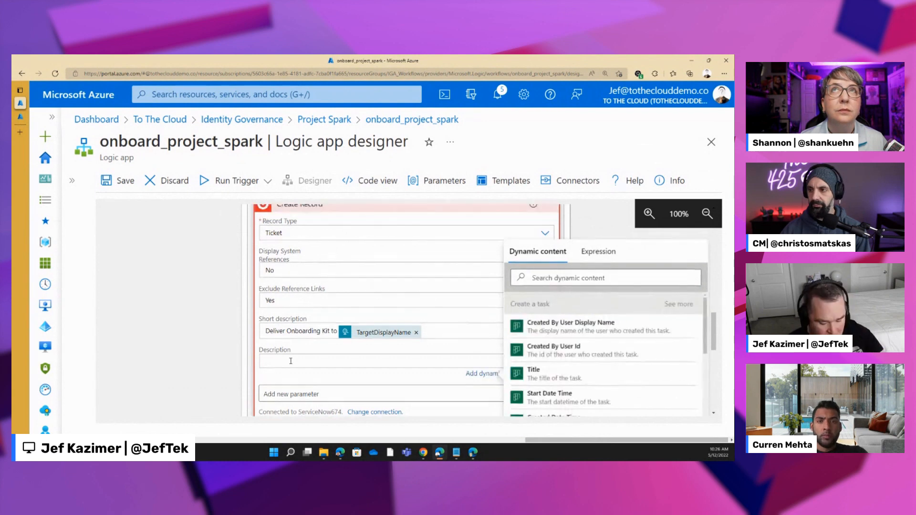
{"action": "type", "text": "Send Onboarding"}
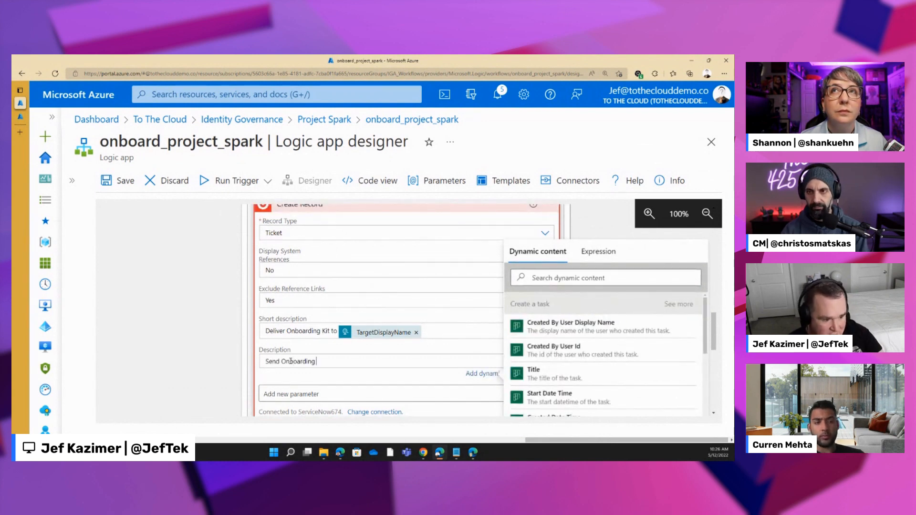
{"action": "type", "text": " kit to the addres"}
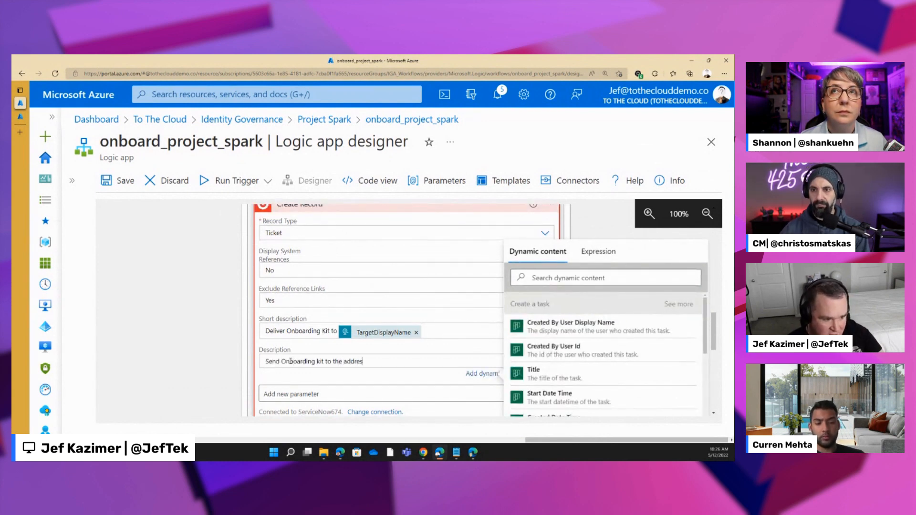
{"action": "type", "text": "s of"}
{"action": "left_click", "coordinate": [572, 276]}
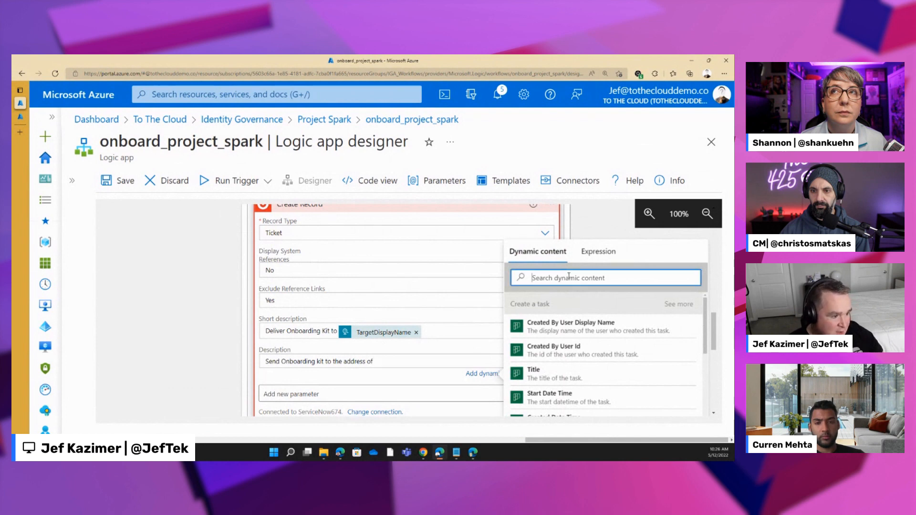
{"action": "type", "text": "target"}
{"action": "left_click", "coordinate": [544, 352]}
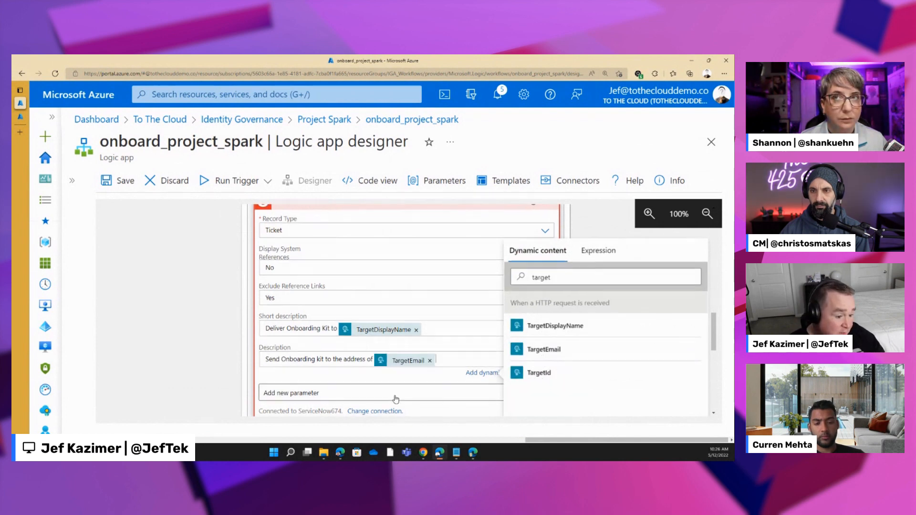
- Add a Microsoft Teams "Post message in a chat or channel" action below the Create Record action
{"action": "scroll", "coordinate": [390, 411], "scroll_direction": "down", "scroll_amount": 2}
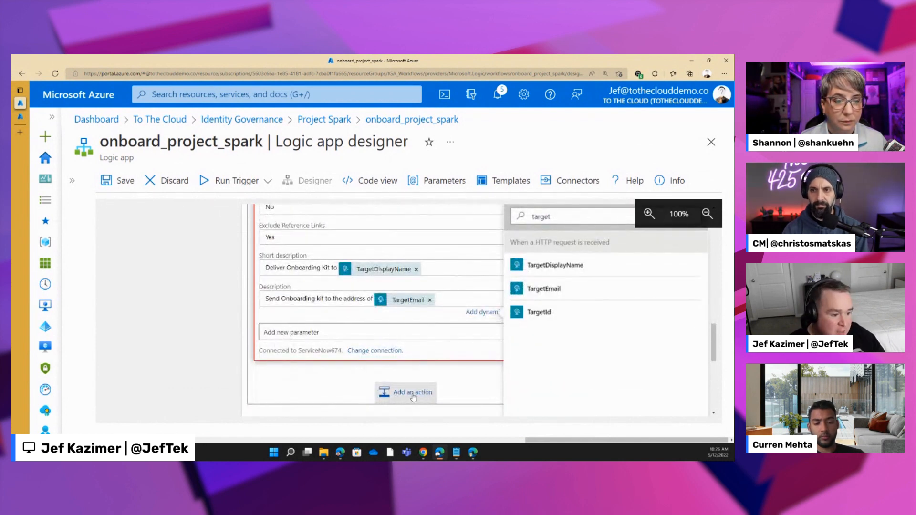
{"action": "left_click", "coordinate": [413, 394]}
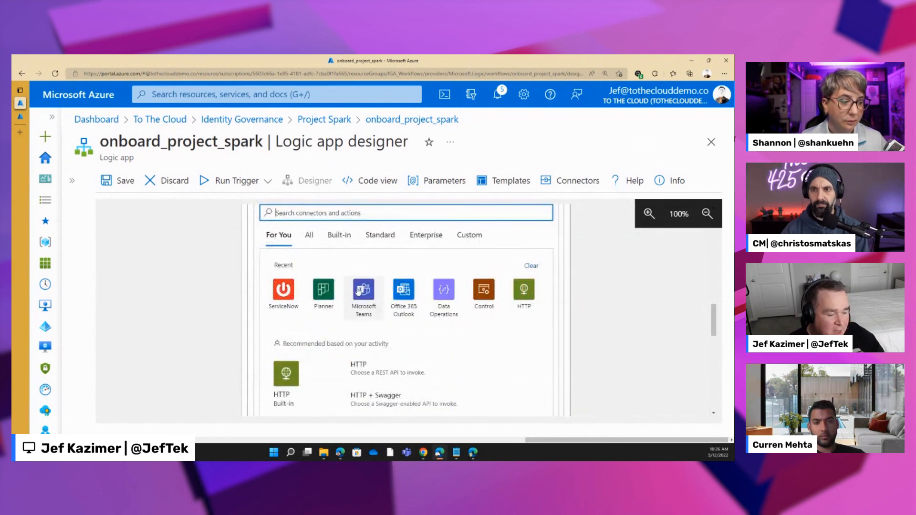
{"action": "left_click", "coordinate": [358, 292]}
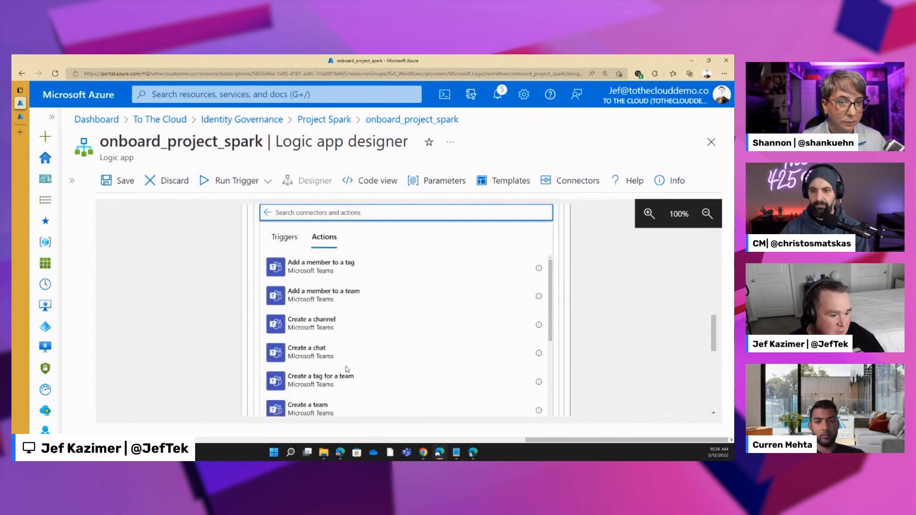
{"action": "scroll", "coordinate": [347, 369], "scroll_direction": "down", "scroll_amount": 10}
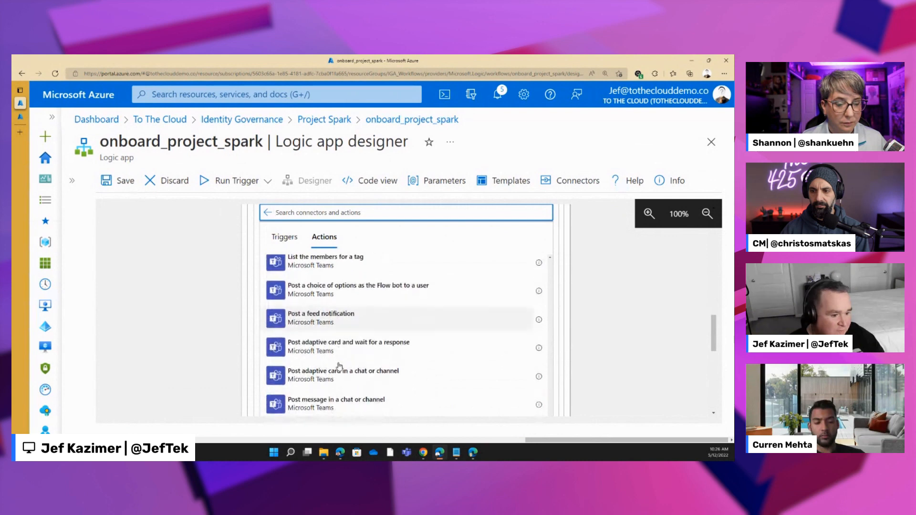
{"action": "scroll", "coordinate": [339, 366], "scroll_direction": "down", "scroll_amount": 5}
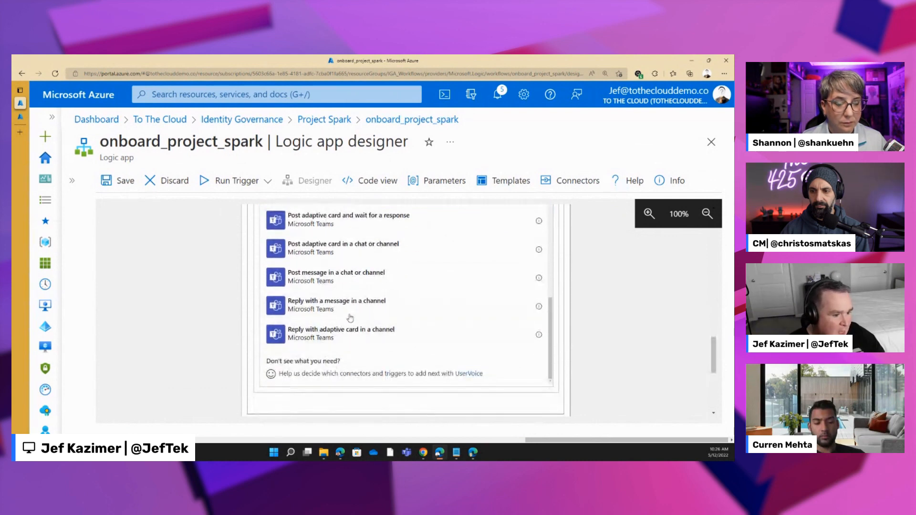
{"action": "left_click", "coordinate": [342, 279]}
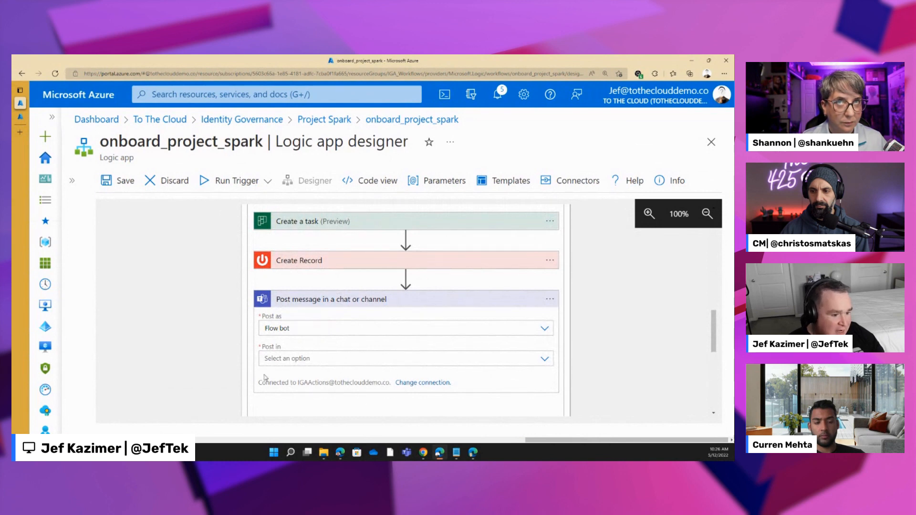
- Set the Teams message to post in Chat with Flow bot and open the Recipient choices
{"action": "left_click", "coordinate": [331, 357]}
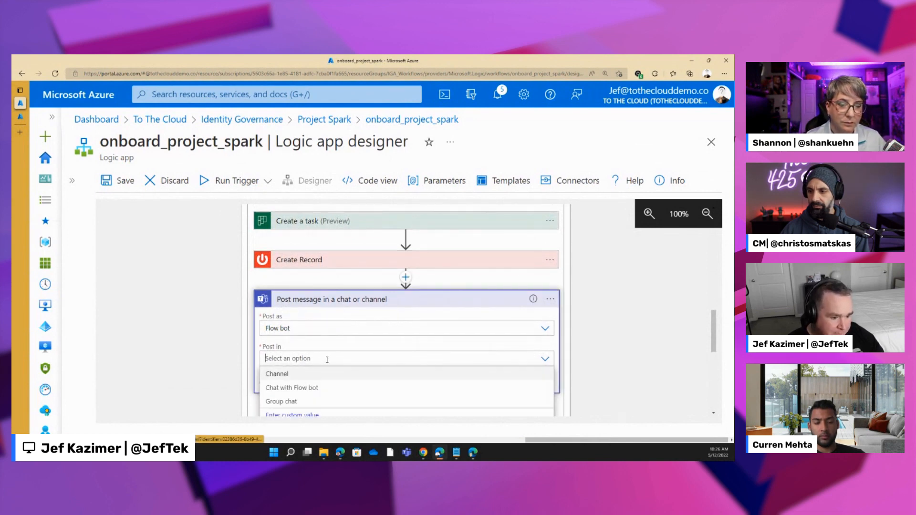
{"action": "left_click", "coordinate": [292, 389]}
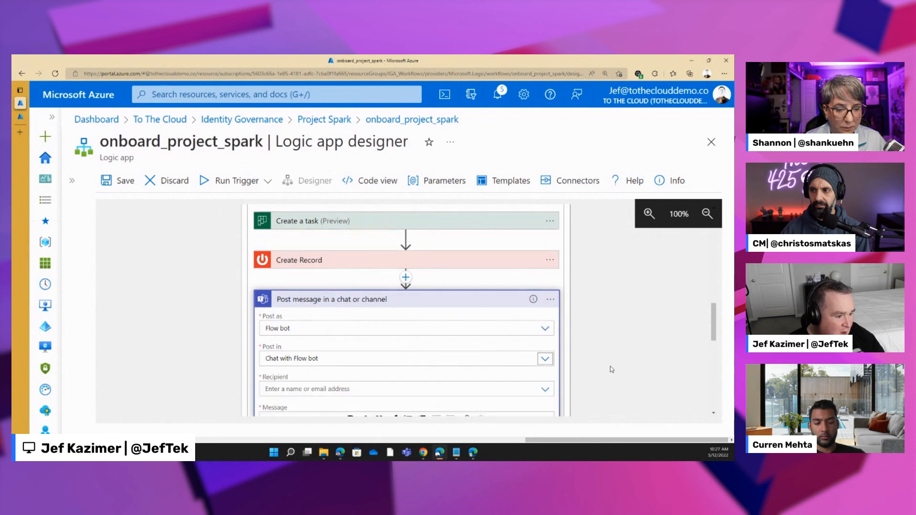
{"action": "left_click", "coordinate": [367, 389]}
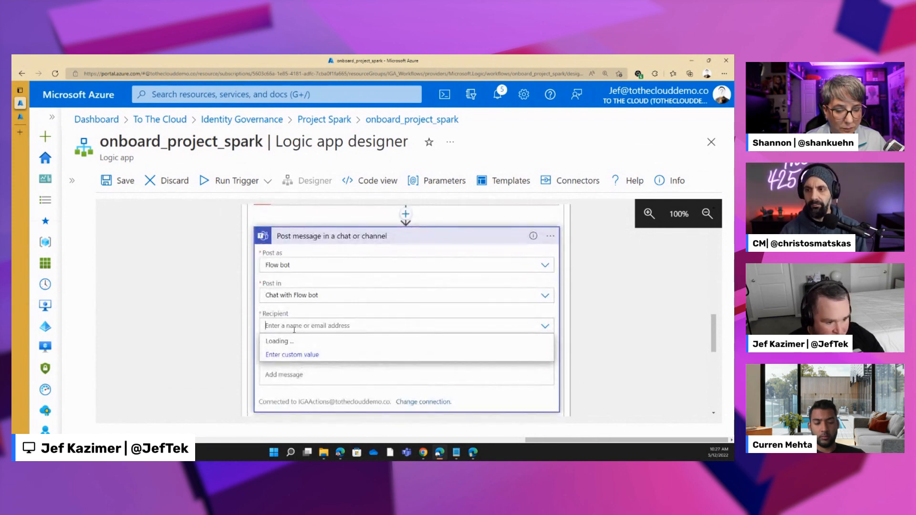
{"action": "left_click", "coordinate": [322, 236]}
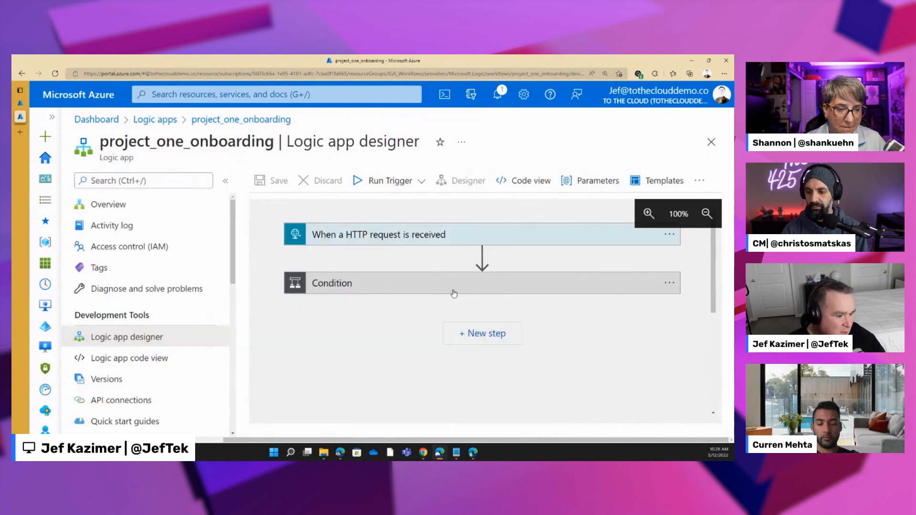
- Examine the actions nested under Condition 2 in the finished project_one_onboarding logic app
{"action": "scroll", "coordinate": [532, 321], "scroll_direction": "down", "scroll_amount": 3}
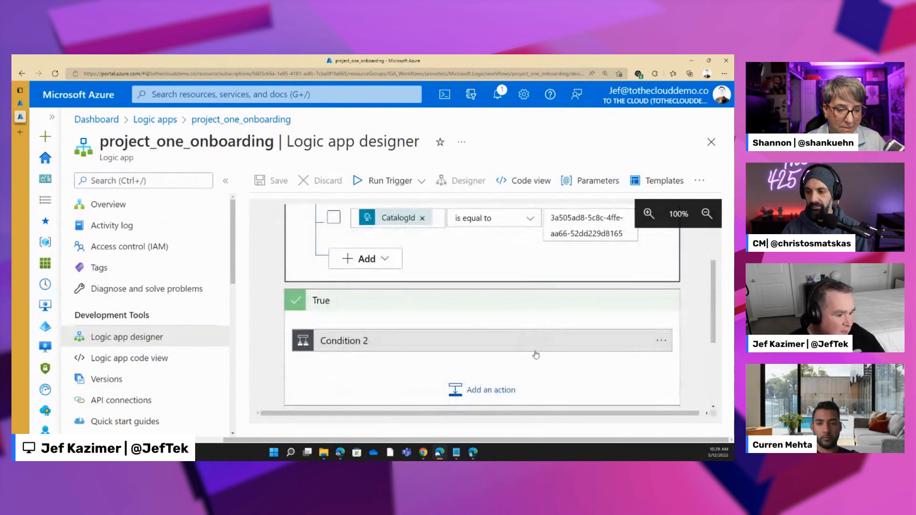
{"action": "left_click", "coordinate": [535, 351]}
{"action": "scroll", "coordinate": [515, 329], "scroll_direction": "down", "scroll_amount": 4}
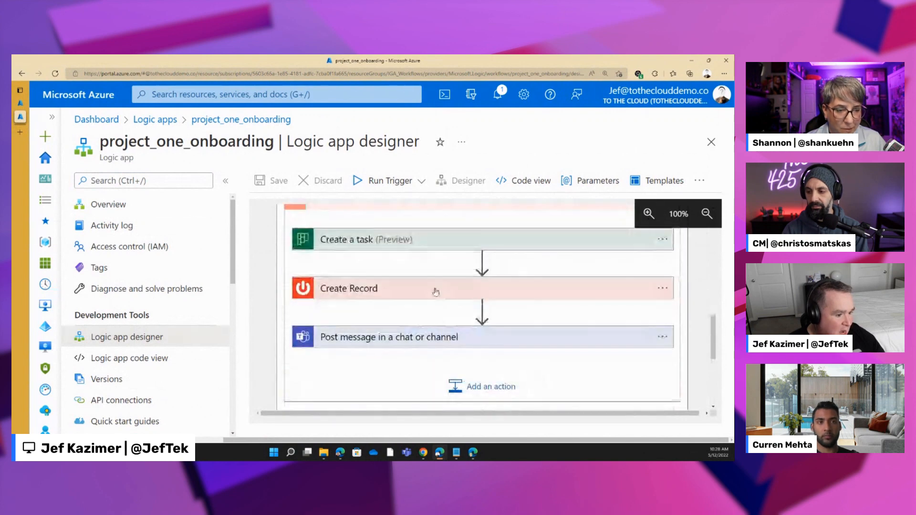
- Examine the recipient and message text of the Teams "Post message in a chat or channel" action
{"action": "left_click", "coordinate": [472, 339]}
{"action": "scroll", "coordinate": [396, 385], "scroll_direction": "down", "scroll_amount": 1}
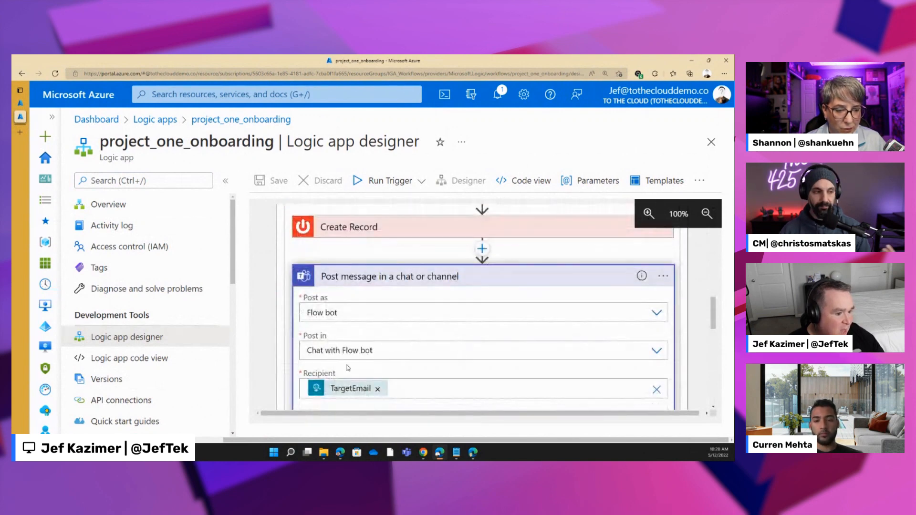
{"action": "scroll", "coordinate": [461, 342], "scroll_direction": "down", "scroll_amount": 3}
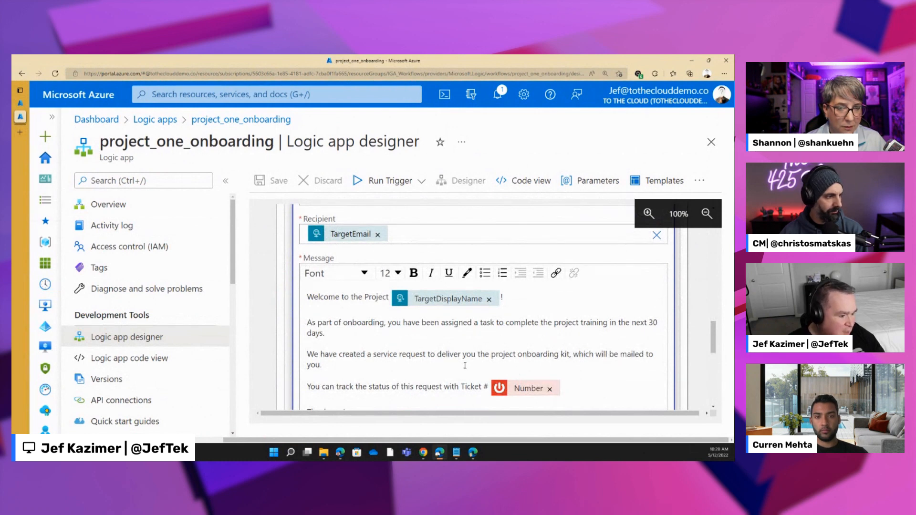
{"action": "scroll", "coordinate": [465, 365], "scroll_direction": "down", "scroll_amount": 1}
{"action": "scroll", "coordinate": [463, 368], "scroll_direction": "up", "scroll_amount": 1}
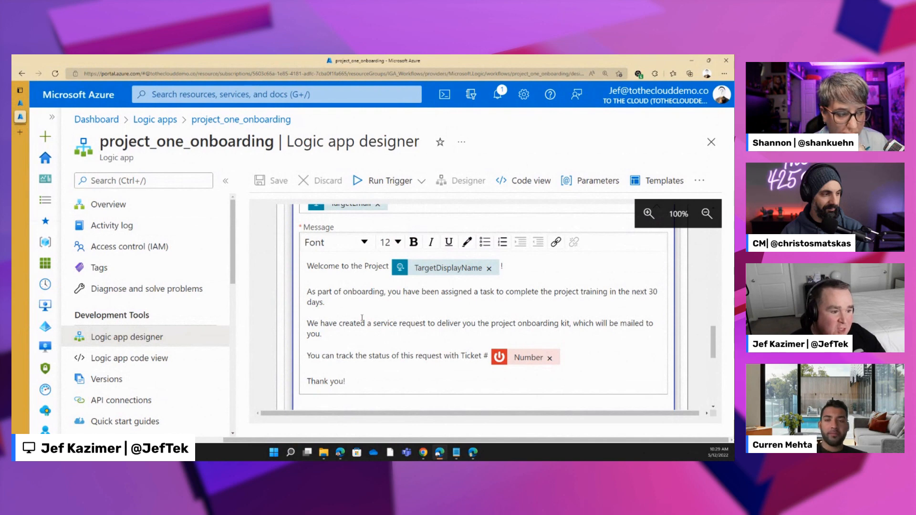
{"action": "scroll", "coordinate": [362, 318], "scroll_direction": "down", "scroll_amount": 10}
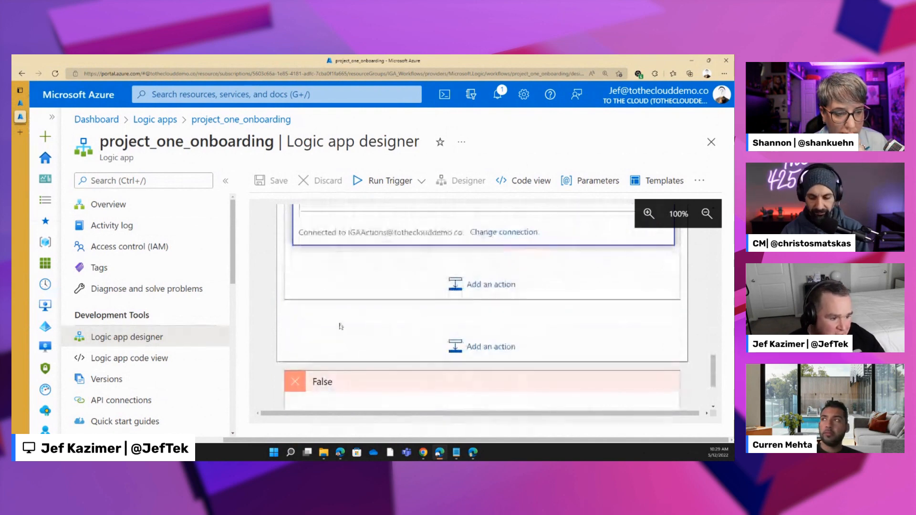
{"action": "scroll", "coordinate": [341, 326], "scroll_direction": "up", "scroll_amount": 10}
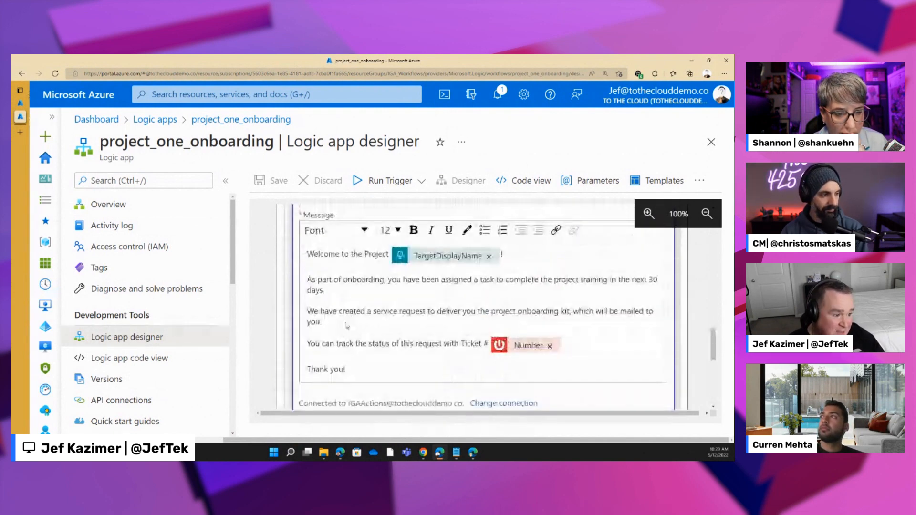
{"action": "scroll", "coordinate": [396, 253], "scroll_direction": "up", "scroll_amount": 1}
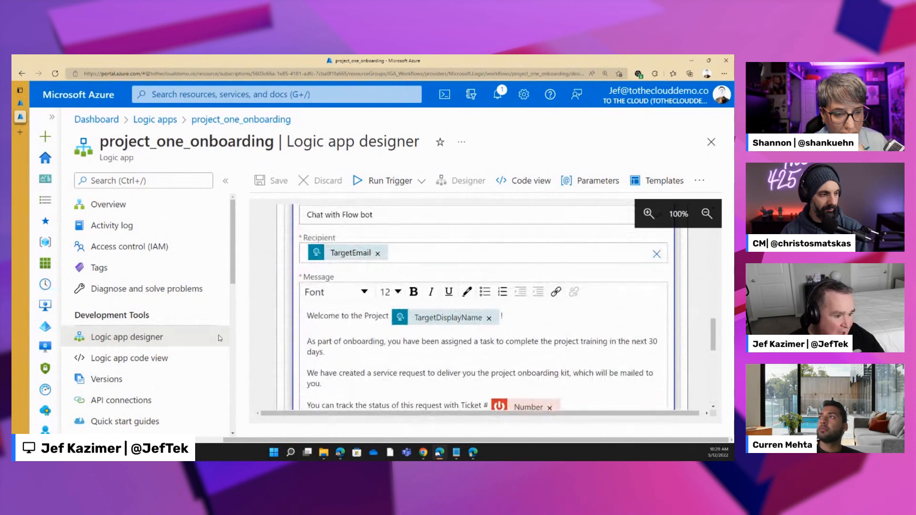
- Go to Identity Governance in Azure Active Directory and open the Project One catalog's access packages
{"action": "left_click", "coordinate": [45, 327]}
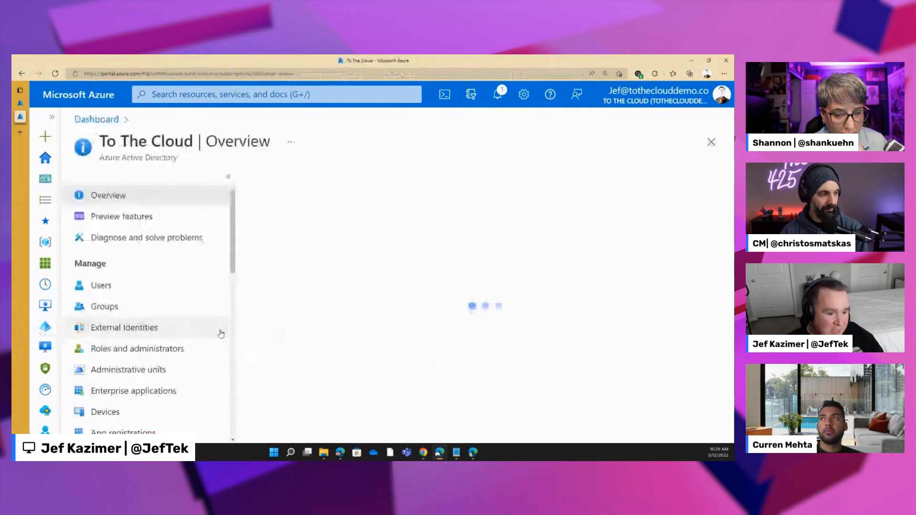
{"action": "scroll", "coordinate": [199, 316], "scroll_direction": "down", "scroll_amount": 2}
{"action": "left_click", "coordinate": [124, 373]}
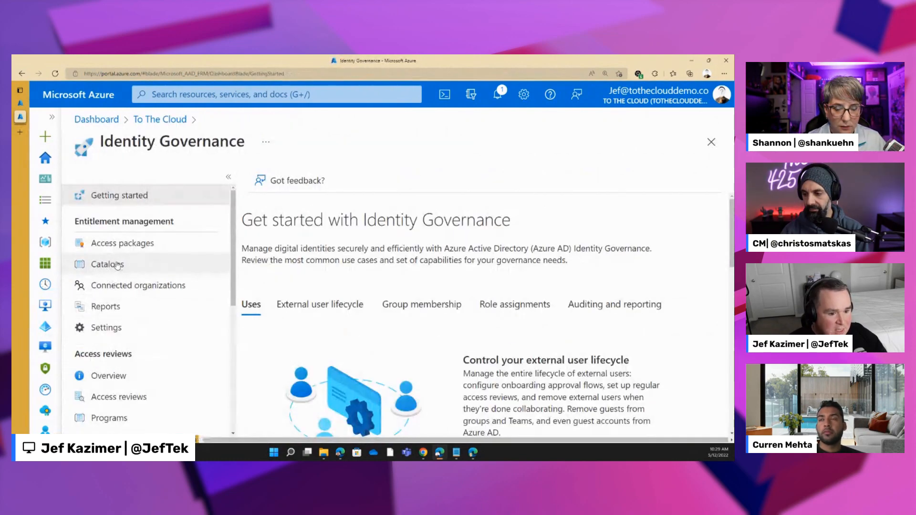
{"action": "left_click", "coordinate": [117, 265]}
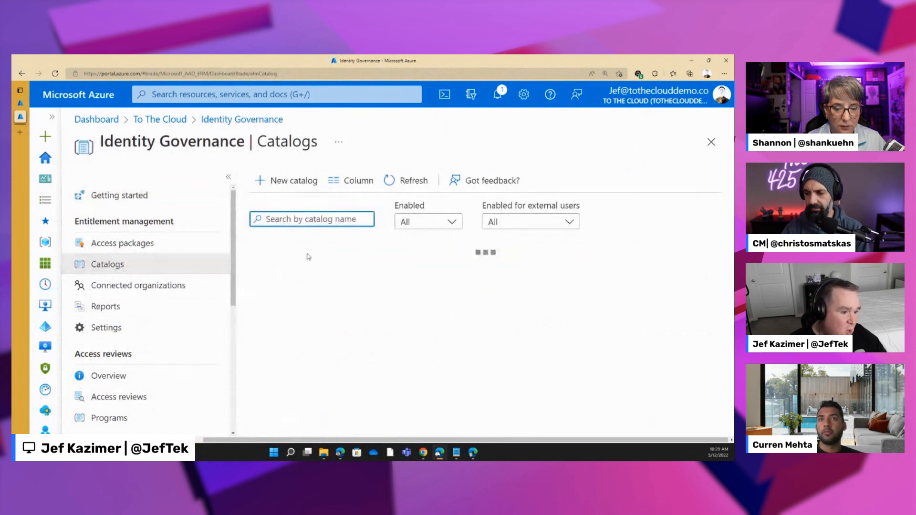
{"action": "left_click", "coordinate": [292, 299]}
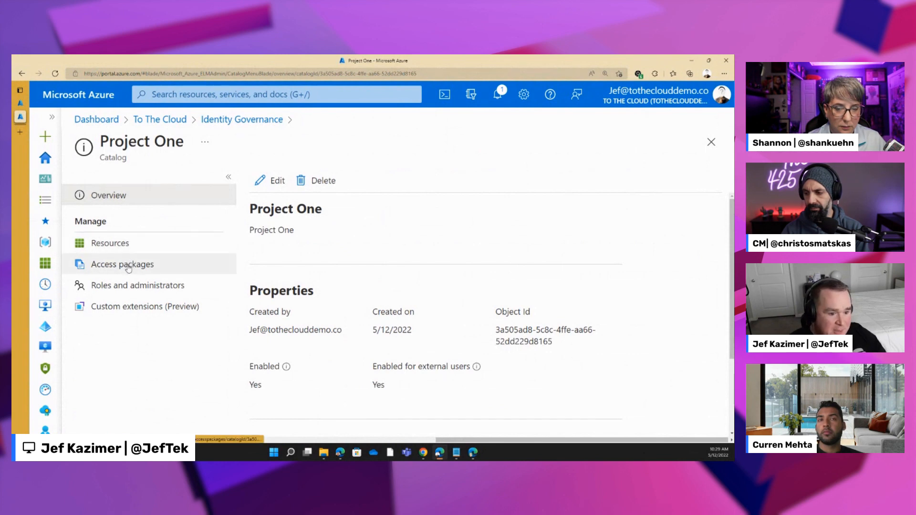
{"action": "left_click", "coordinate": [140, 264]}
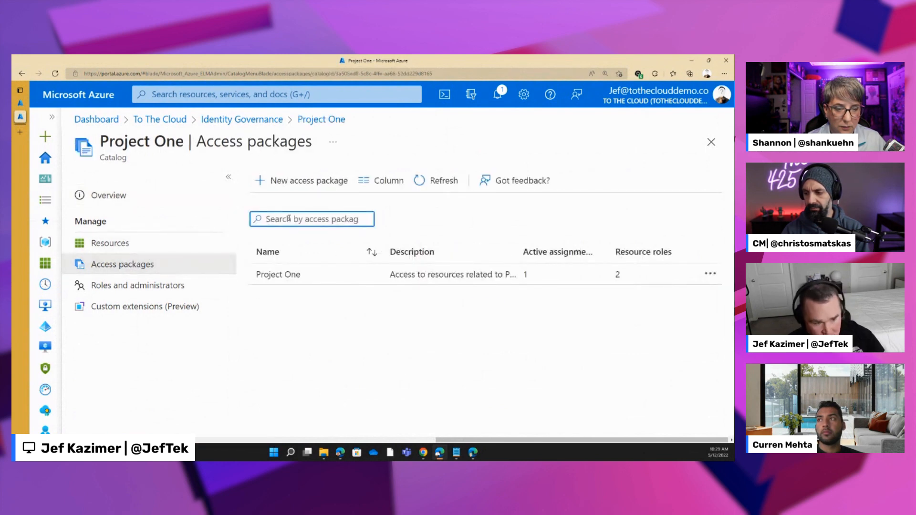
- Create a new access package named "Project Spark Onboarding Demo" with a description beginning "Onboard to", and continue to its resource roles
{"action": "left_click", "coordinate": [297, 181]}
{"action": "type", "text": "Project Spark Onbo"}
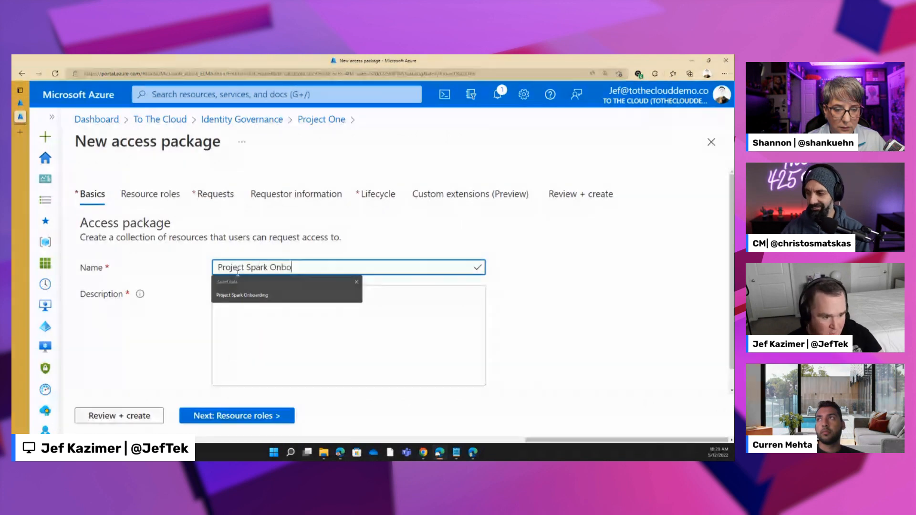
{"action": "type", "text": "arding Demo"}
{"action": "left_click", "coordinate": [240, 318]}
{"action": "type", "text": "Onboard to Projec"}
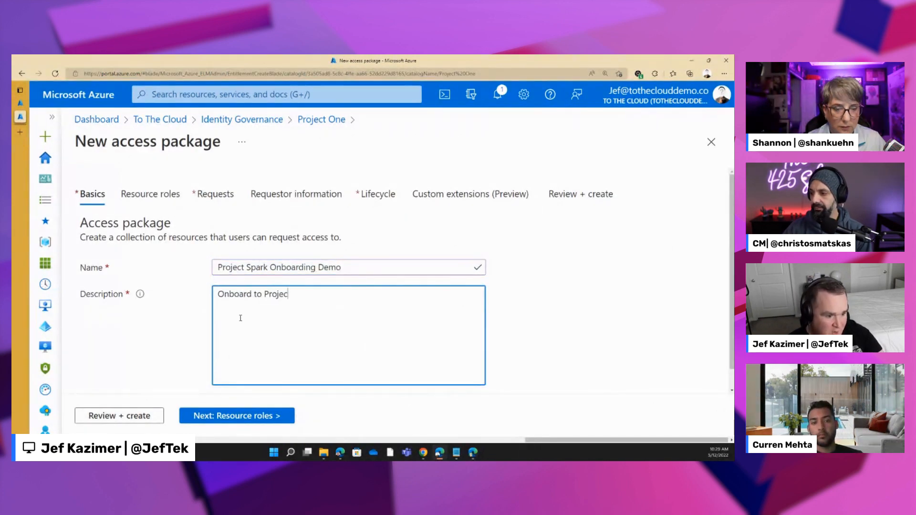
{"action": "left_click", "coordinate": [237, 416]}
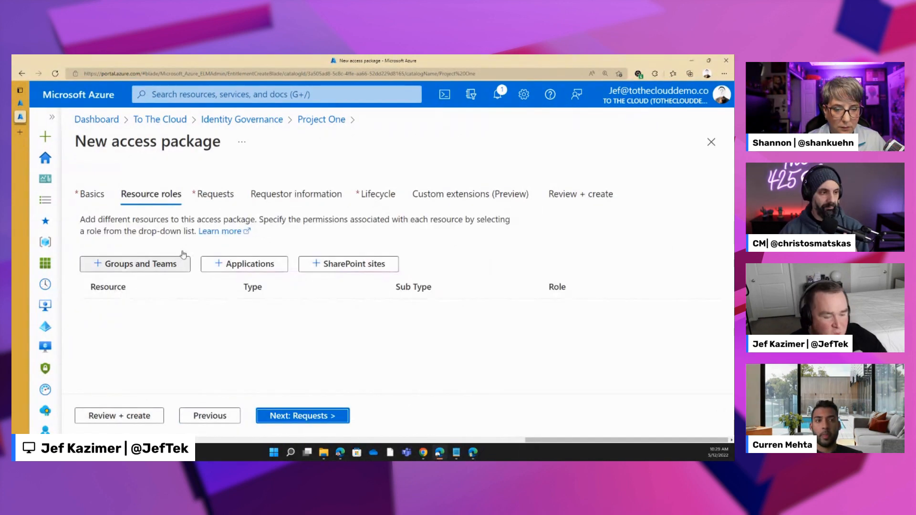
- Add the Project Spark team from outside the catalog as a package resource and give it the Member role
{"action": "left_click", "coordinate": [149, 266]}
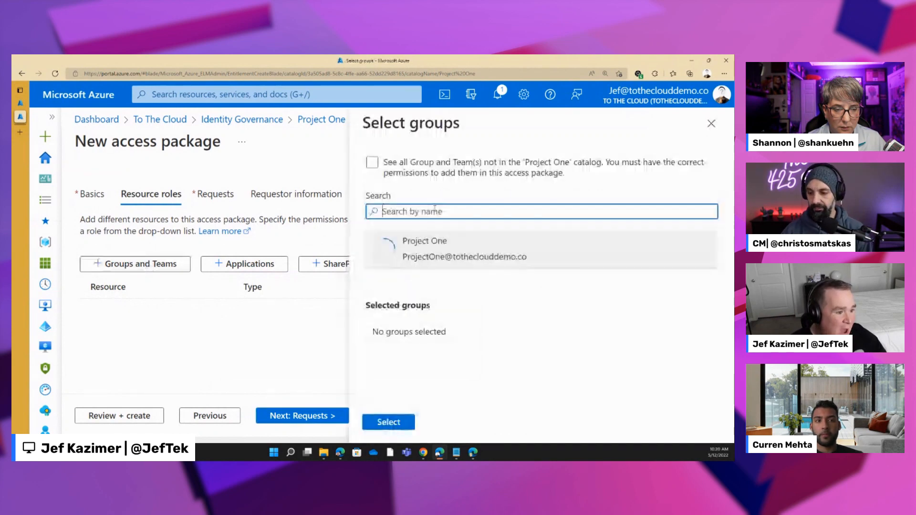
{"action": "left_click", "coordinate": [373, 163]}
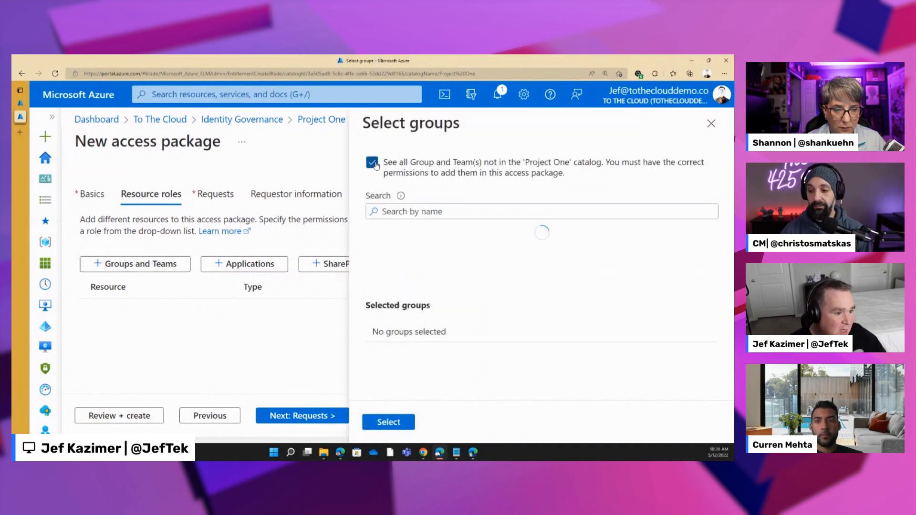
{"action": "left_click", "coordinate": [424, 213]}
{"action": "type", "text": "proje"}
{"action": "type", "text": "c"}
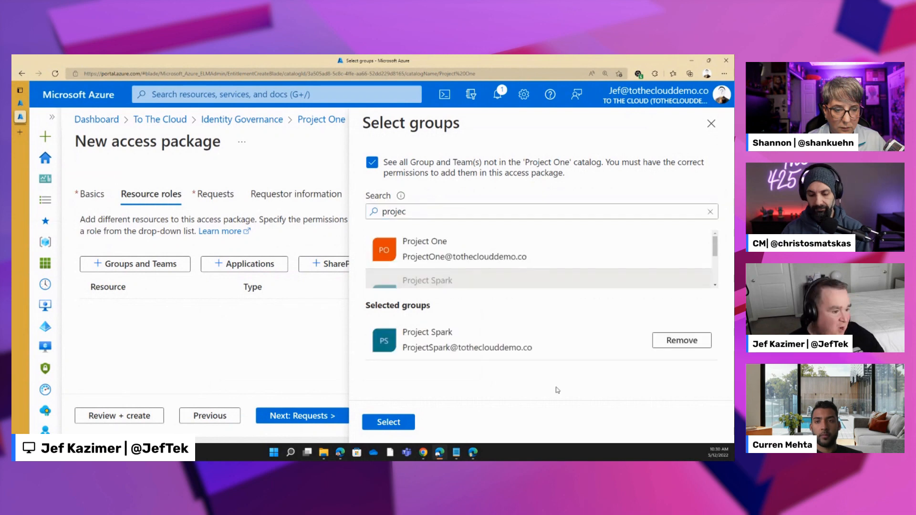
{"action": "left_click", "coordinate": [387, 423]}
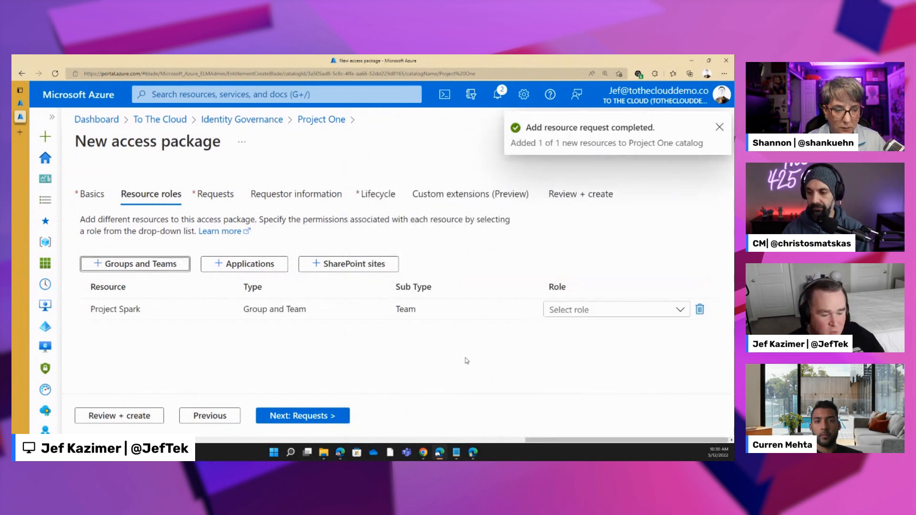
{"action": "left_click", "coordinate": [600, 310]}
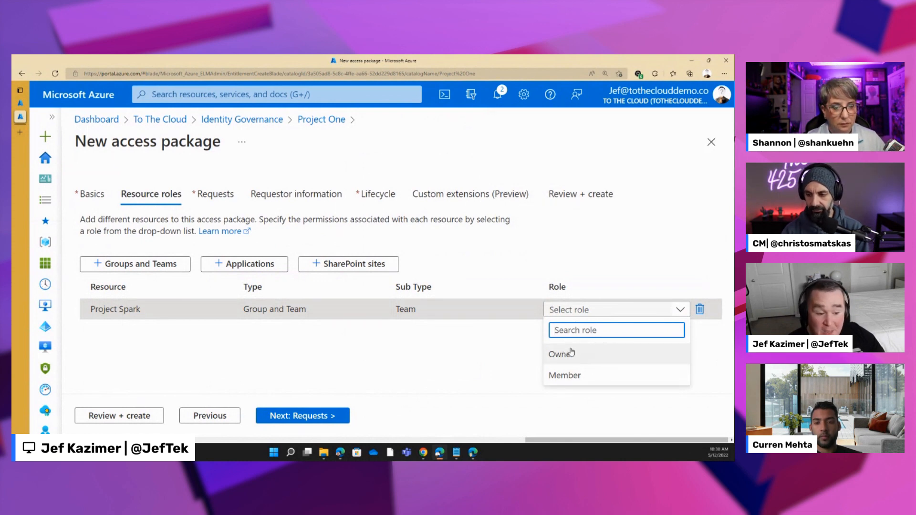
{"action": "left_click", "coordinate": [586, 377]}
- Add the Salesforce (main) application to the access package with the Marketing User role
{"action": "left_click", "coordinate": [245, 263]}
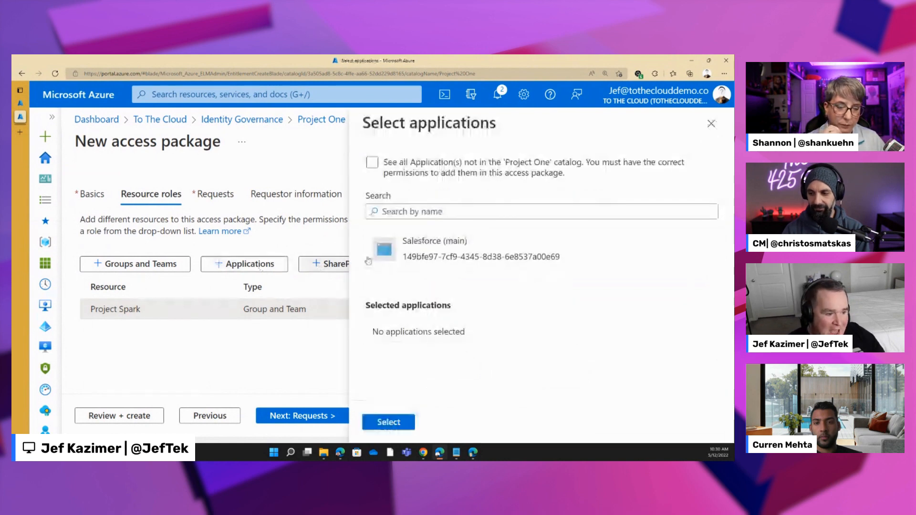
{"action": "left_click", "coordinate": [430, 247]}
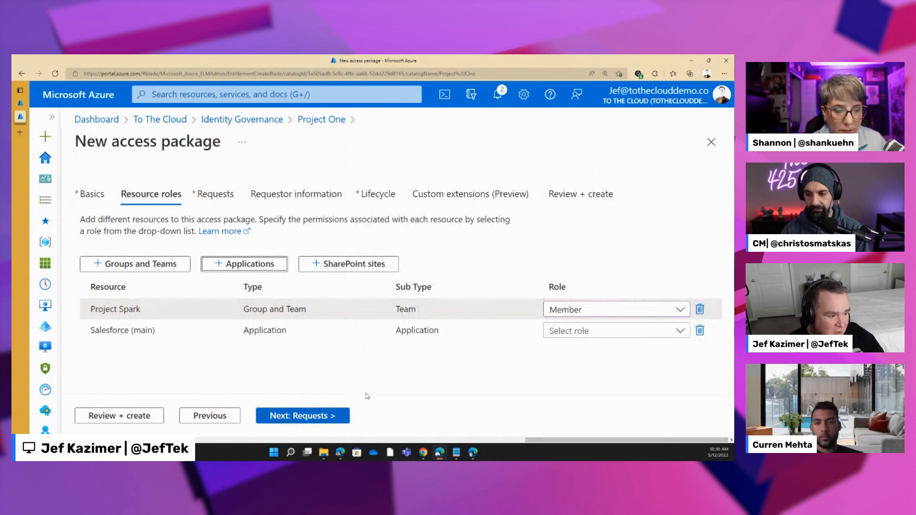
{"action": "left_click", "coordinate": [620, 330]}
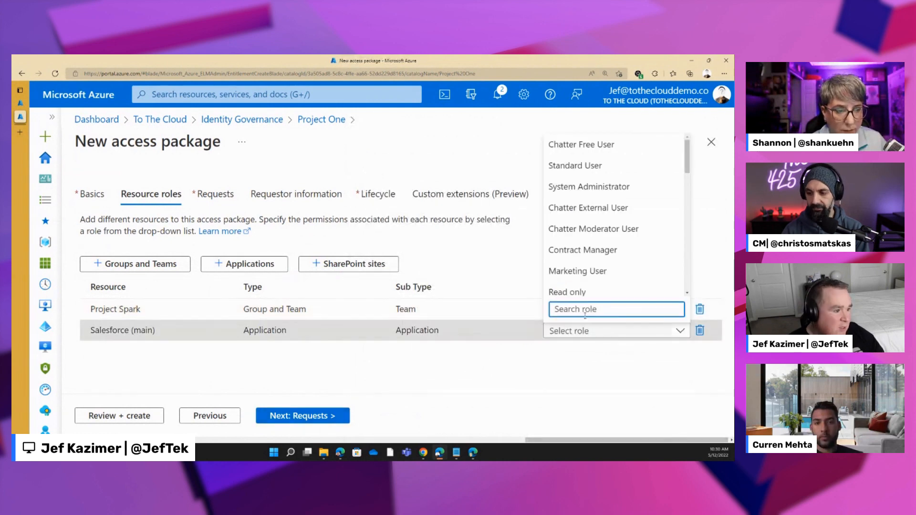
{"action": "left_click", "coordinate": [578, 271]}
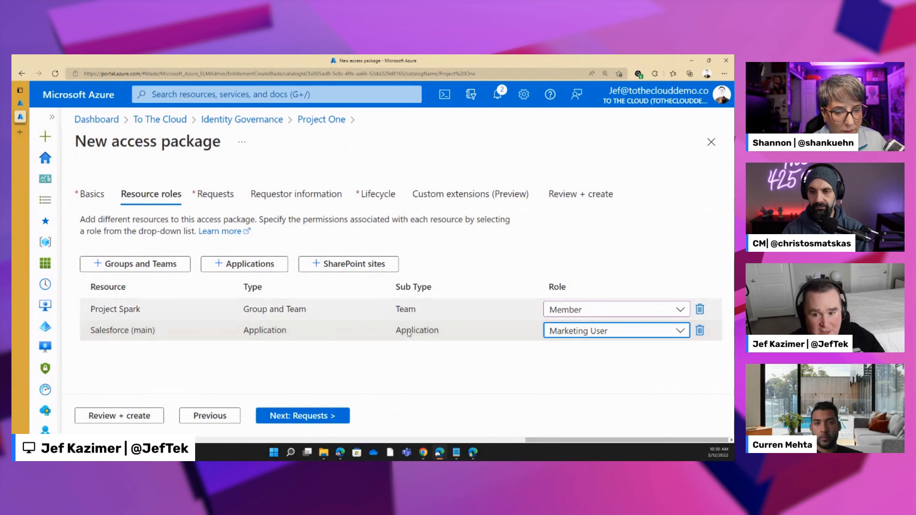
- Allow access requests from users in the directory, limited to all members excluding guests
{"action": "left_click", "coordinate": [316, 416]}
{"action": "scroll", "coordinate": [216, 283], "scroll_direction": "down", "scroll_amount": 1}
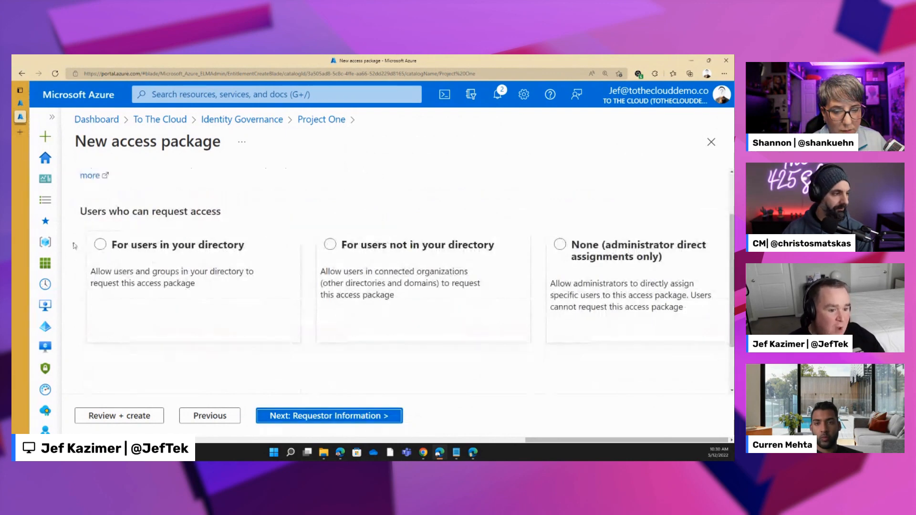
{"action": "left_click", "coordinate": [101, 244]}
{"action": "scroll", "coordinate": [101, 253], "scroll_direction": "down", "scroll_amount": 3}
{"action": "left_click", "coordinate": [88, 249]}
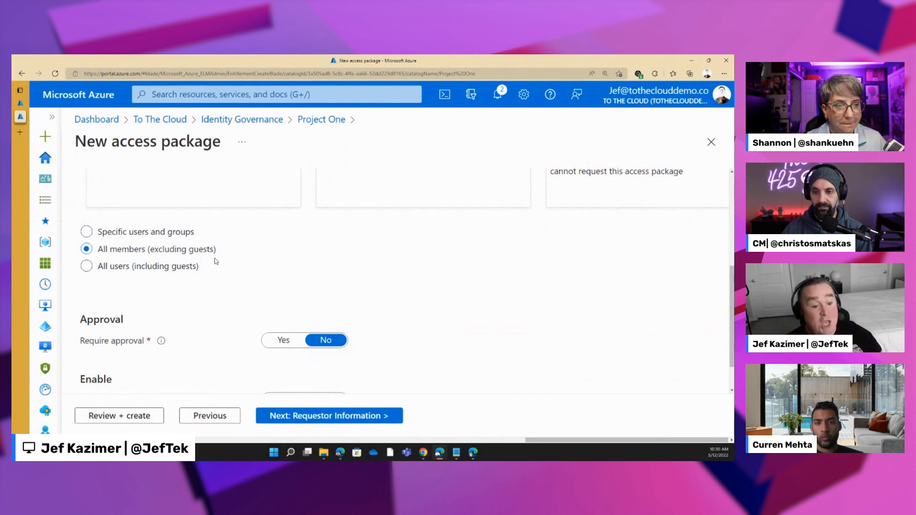
- Require approval for requests, set First Approver to Choose specific approvers, and search for the approver by name
{"action": "scroll", "coordinate": [239, 282], "scroll_direction": "down", "scroll_amount": 1}
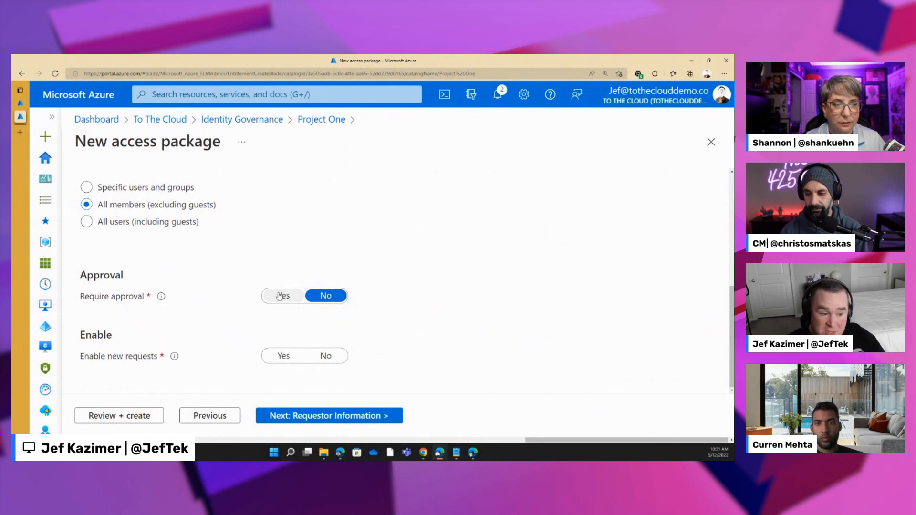
{"action": "left_click", "coordinate": [280, 296]}
{"action": "scroll", "coordinate": [205, 309], "scroll_direction": "down", "scroll_amount": 2}
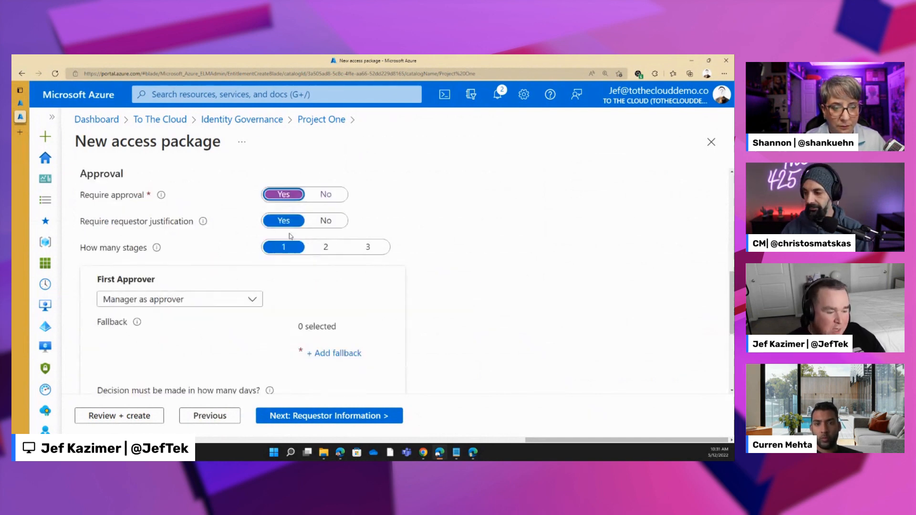
{"action": "left_click", "coordinate": [204, 302]}
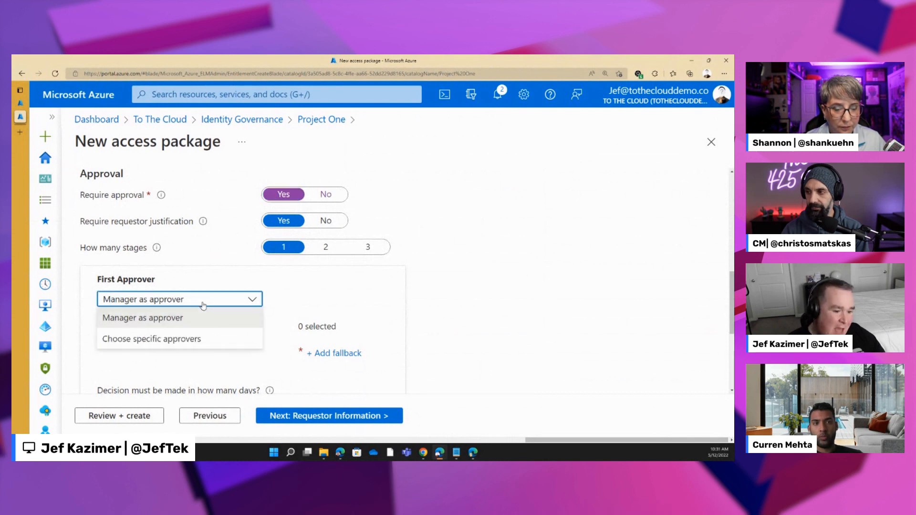
{"action": "left_click", "coordinate": [186, 341]}
{"action": "left_click", "coordinate": [334, 354]}
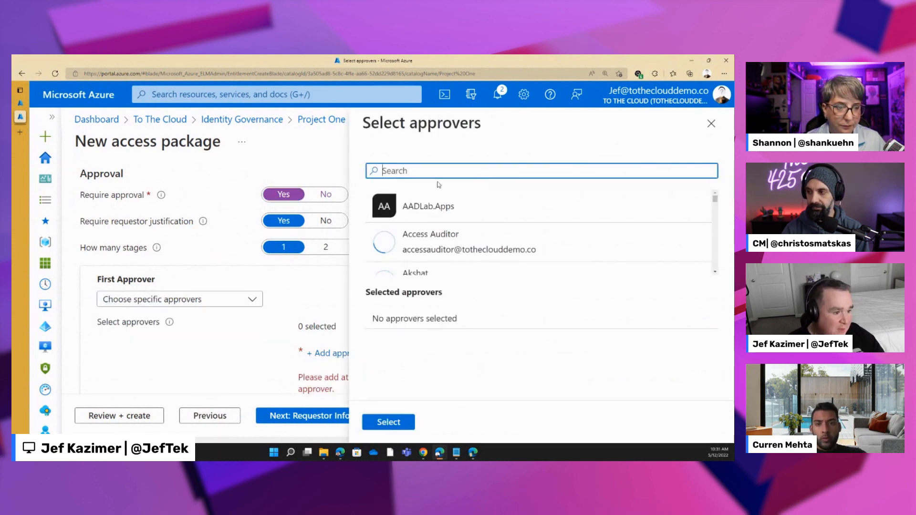
{"action": "type", "text": "jef"}
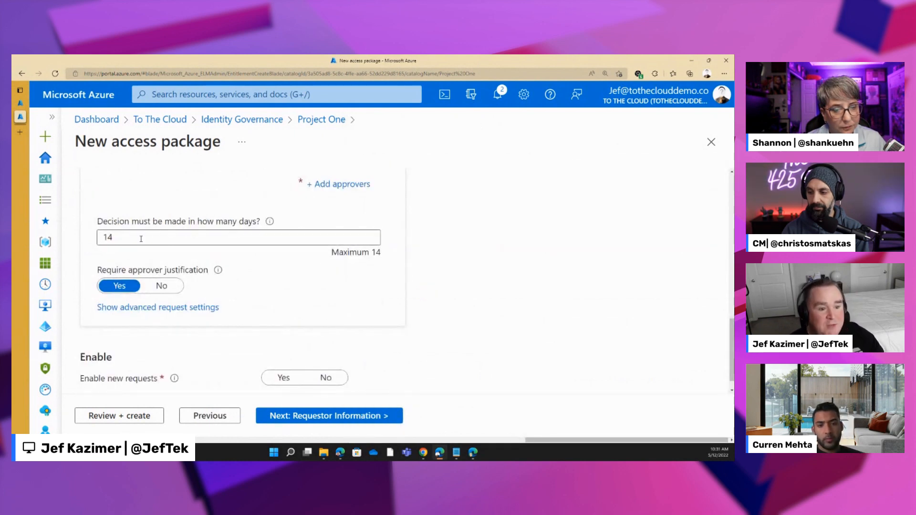
- Check the approval stage's advanced request settings, collapse them again, and enable new requests for the access package
{"action": "left_click", "coordinate": [189, 311]}
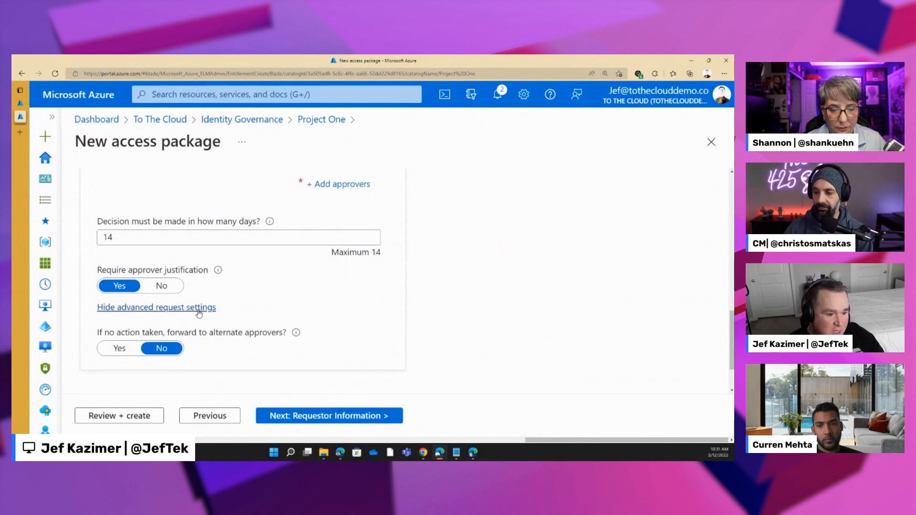
{"action": "left_click", "coordinate": [195, 307]}
{"action": "scroll", "coordinate": [265, 302], "scroll_direction": "down", "scroll_amount": 1}
{"action": "left_click", "coordinate": [283, 355]}
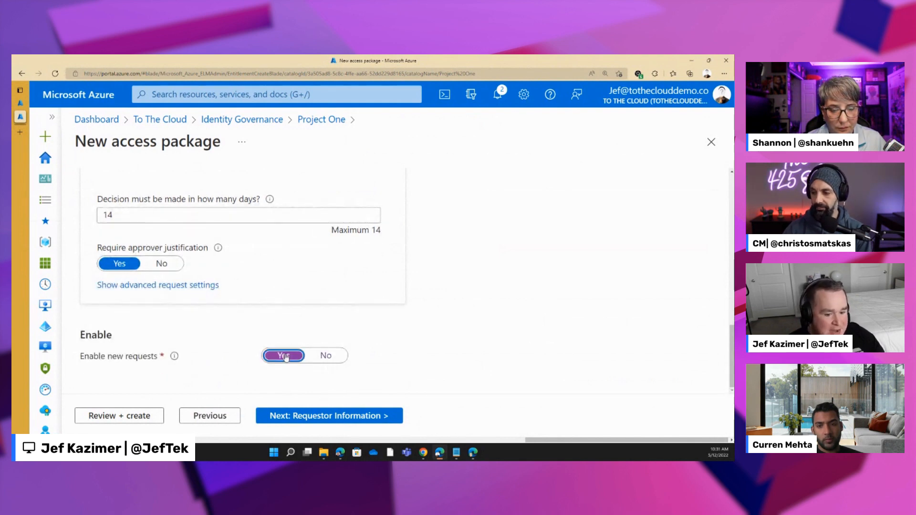
- Add the requestor information question "What business area are you working in?" to the access package
{"action": "left_click", "coordinate": [333, 418]}
{"action": "left_click", "coordinate": [161, 306]}
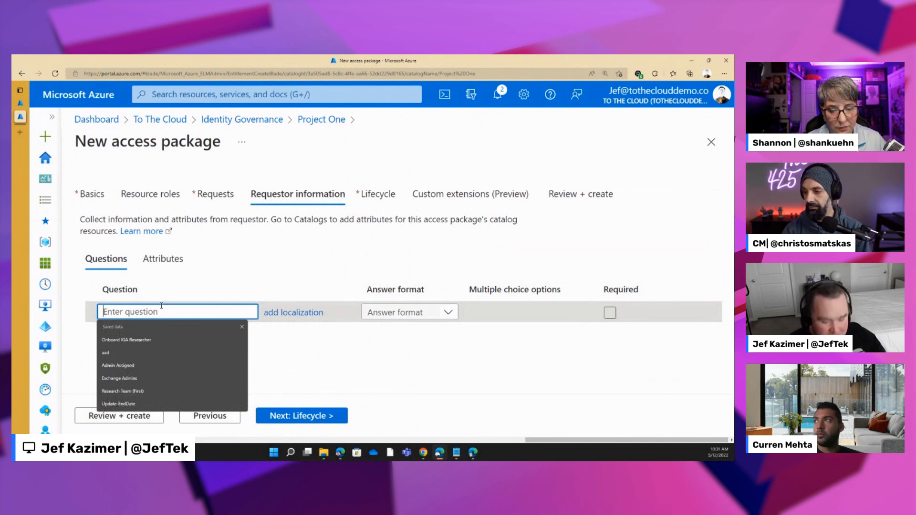
{"action": "type", "text": "What"}
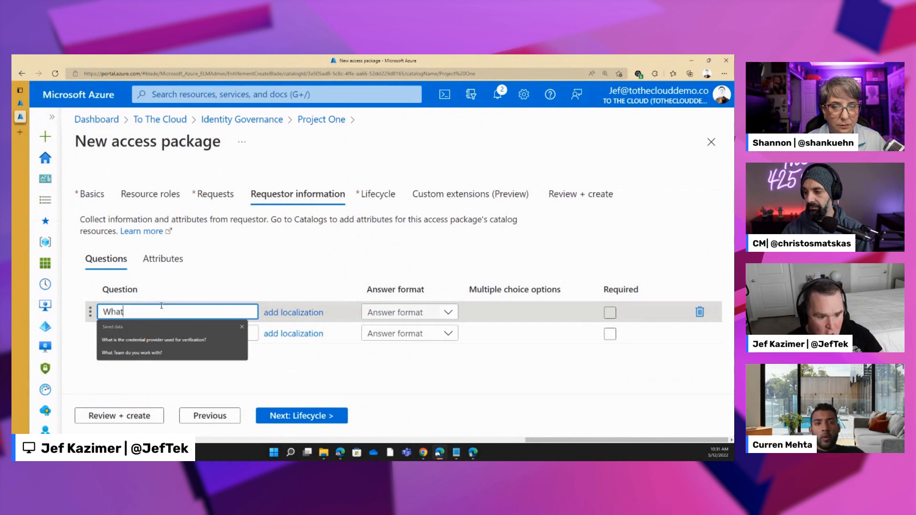
{"action": "type", "text": " busienss"}
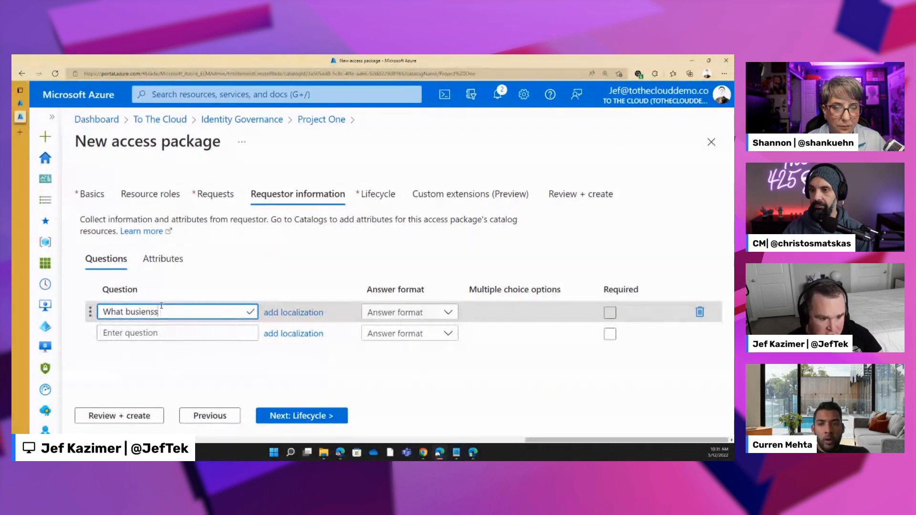
{"action": "key", "text": "BackSpace"}
{"action": "key", "text": "BackSpace"}
{"action": "key", "text": "BackSpace"}
{"action": "key", "text": "BackSpace"}
{"action": "type", "text": "ness area are you working "}
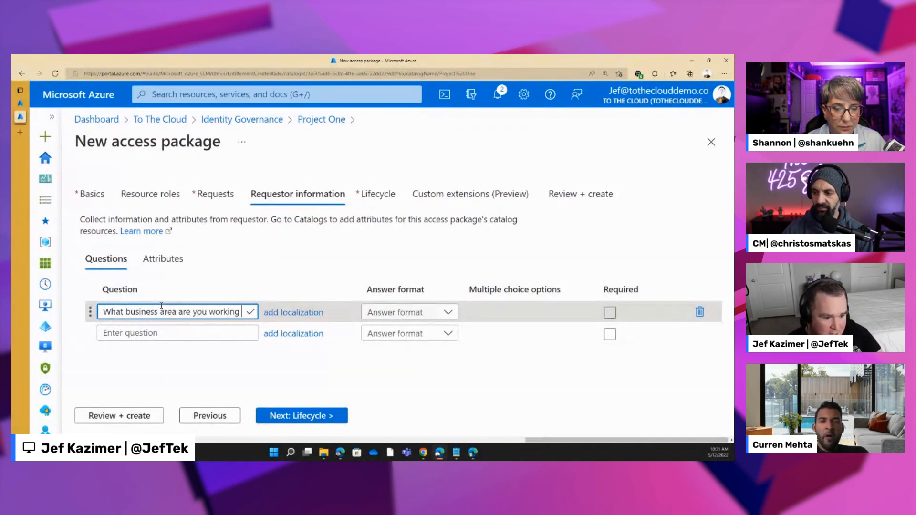
{"action": "type", "text": "in?"}
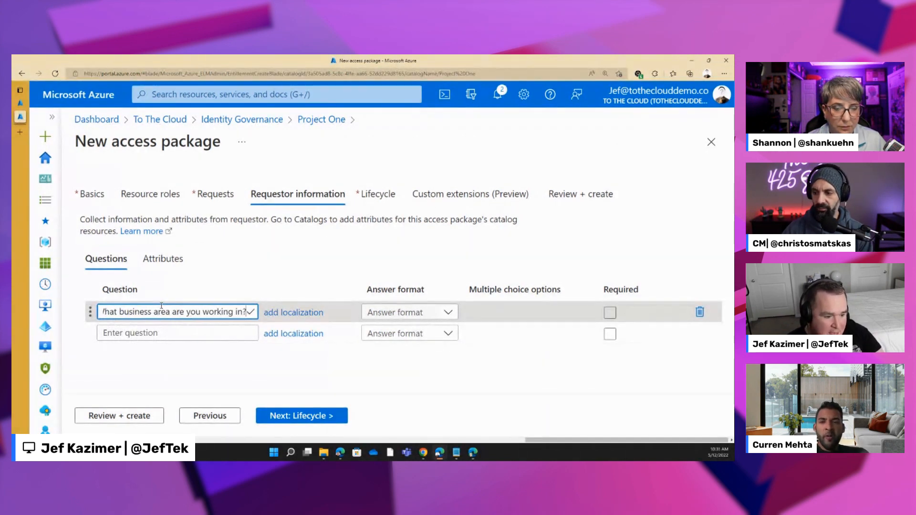
- Set the business area question's answer format to Short text and make it required
{"action": "left_click", "coordinate": [418, 311]}
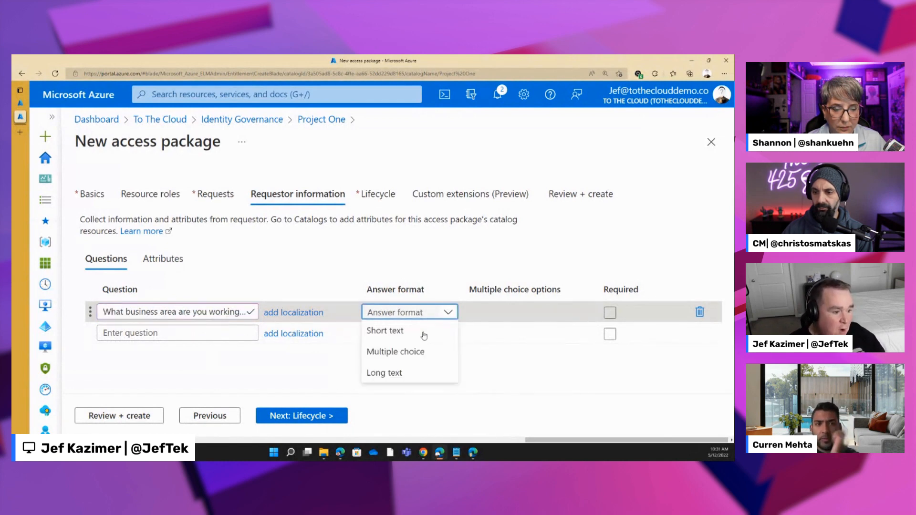
{"action": "left_click", "coordinate": [424, 334]}
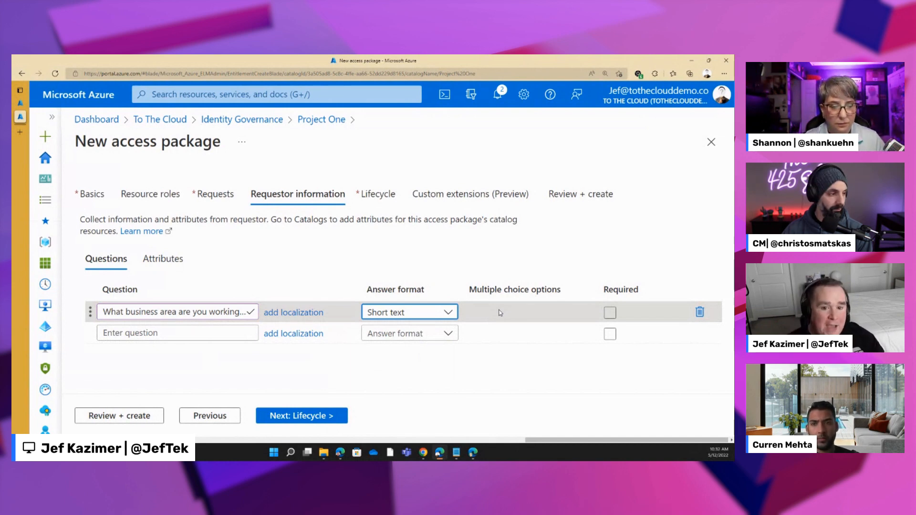
{"action": "left_click", "coordinate": [610, 313]}
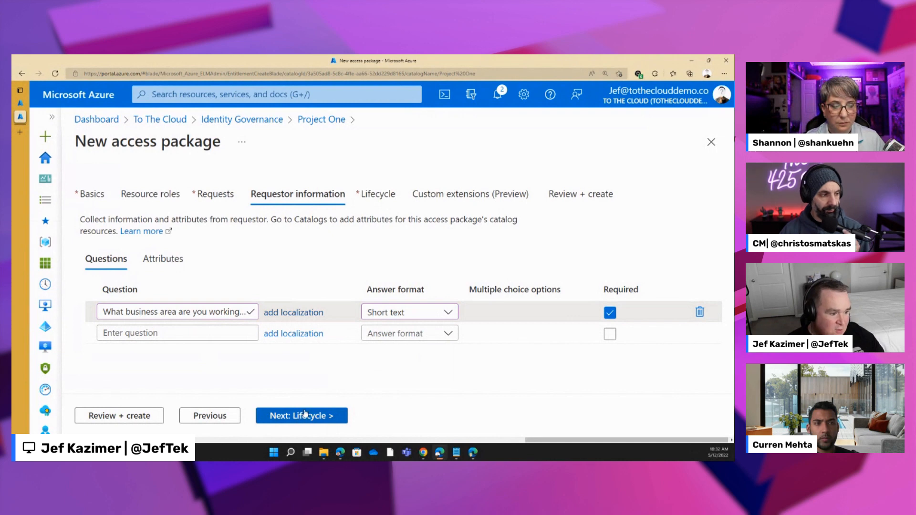
- Require access reviews in the access package's lifecycle settings
{"action": "left_click", "coordinate": [305, 417]}
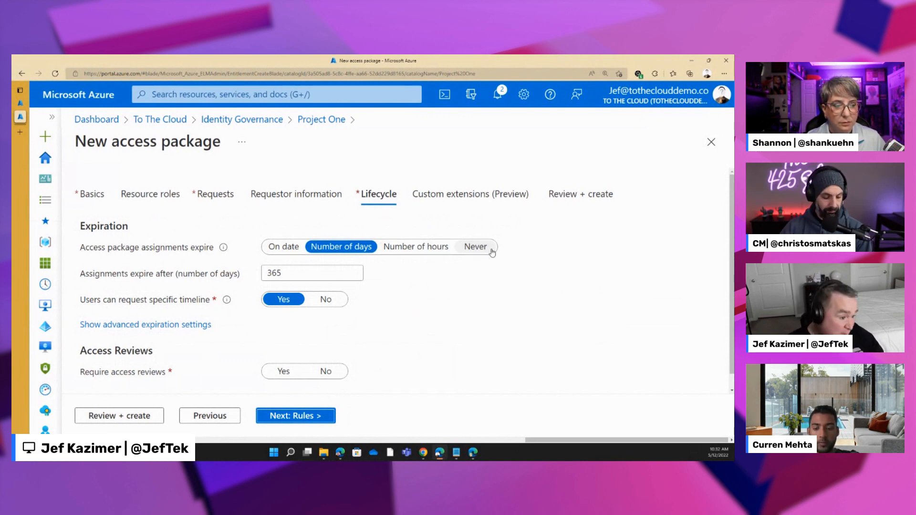
{"action": "scroll", "coordinate": [429, 333], "scroll_direction": "down", "scroll_amount": 1}
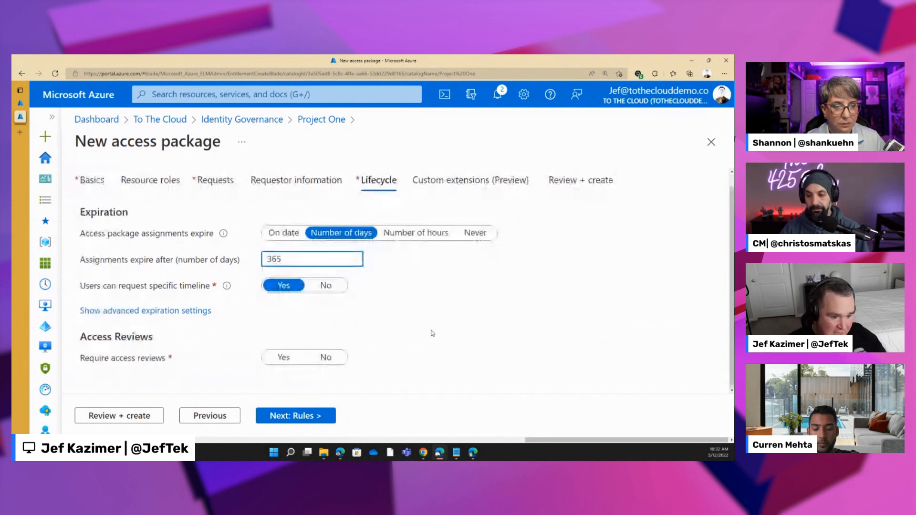
{"action": "left_click", "coordinate": [284, 357]}
{"action": "scroll", "coordinate": [345, 318], "scroll_direction": "down", "scroll_amount": 2}
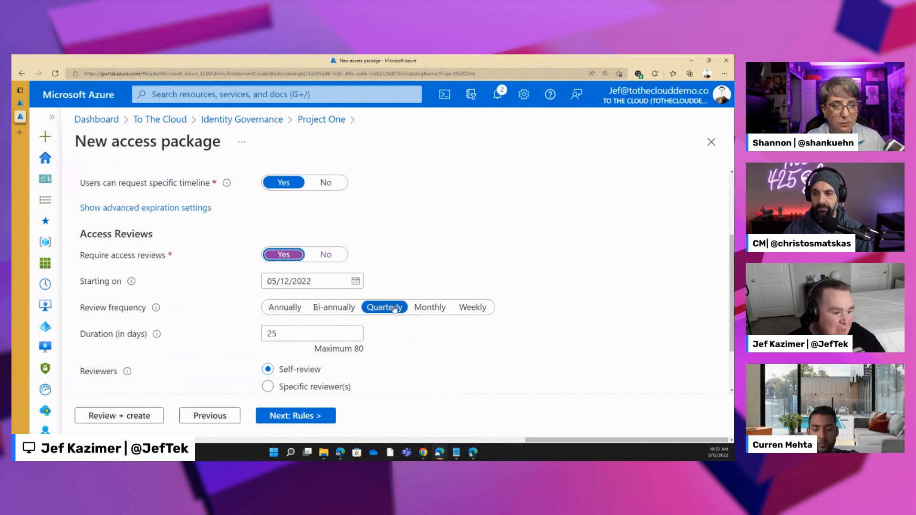
{"action": "scroll", "coordinate": [378, 347], "scroll_direction": "down", "scroll_amount": 2}
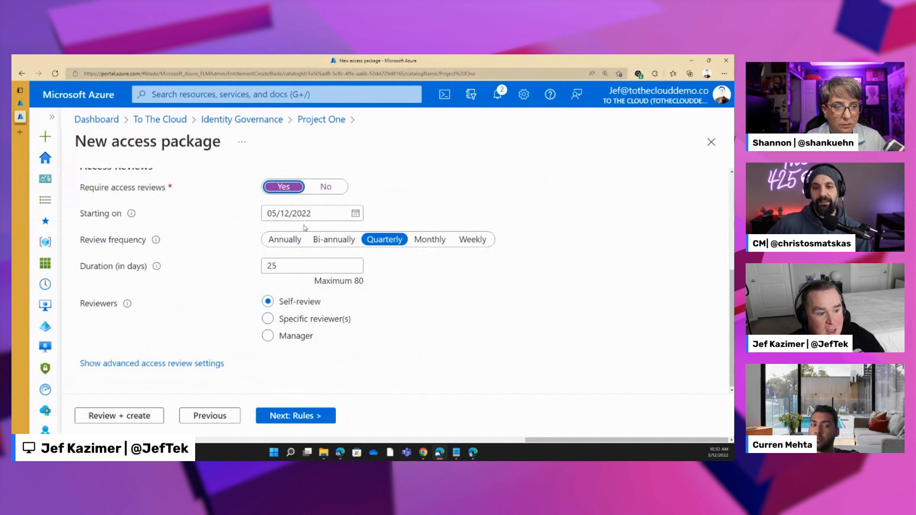
- Try the Annually, Bi-annually, Monthly and Weekly review frequencies to compare their durations, and return to Quarterly
{"action": "left_click", "coordinate": [286, 239]}
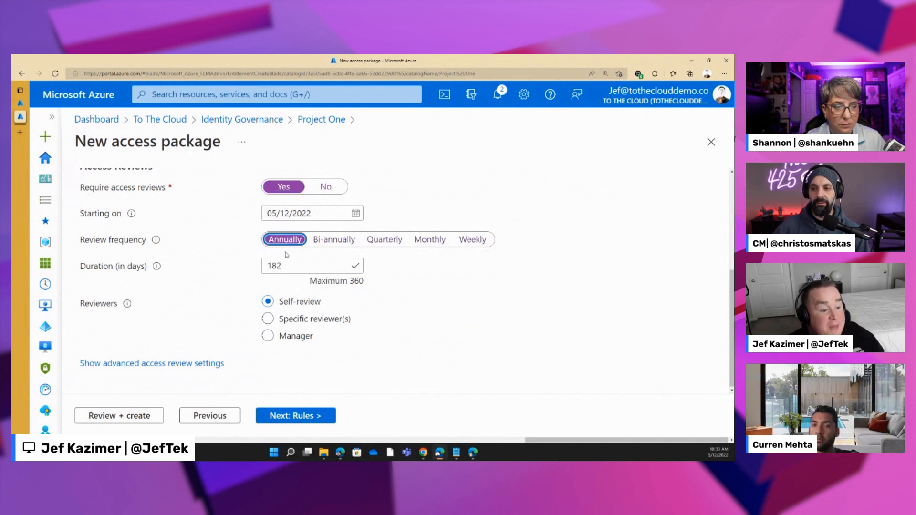
{"action": "left_click_drag", "start_coordinate": [284, 266], "coordinate": [239, 270]}
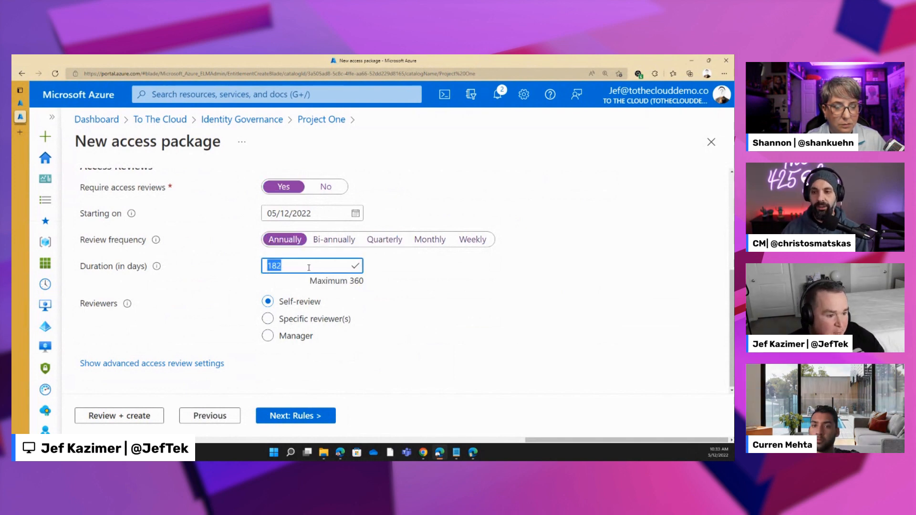
{"action": "left_click", "coordinate": [329, 240]}
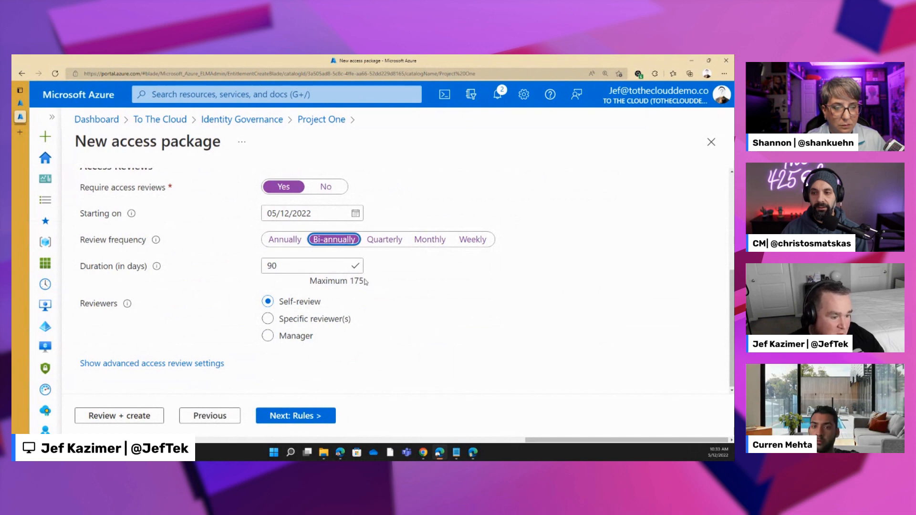
{"action": "mouse_move", "coordinate": [369, 282]}
{"action": "left_mouse_down"}
{"action": "mouse_move", "coordinate": [342, 281]}
{"action": "mouse_move", "coordinate": [371, 283]}
{"action": "left_mouse_up"}
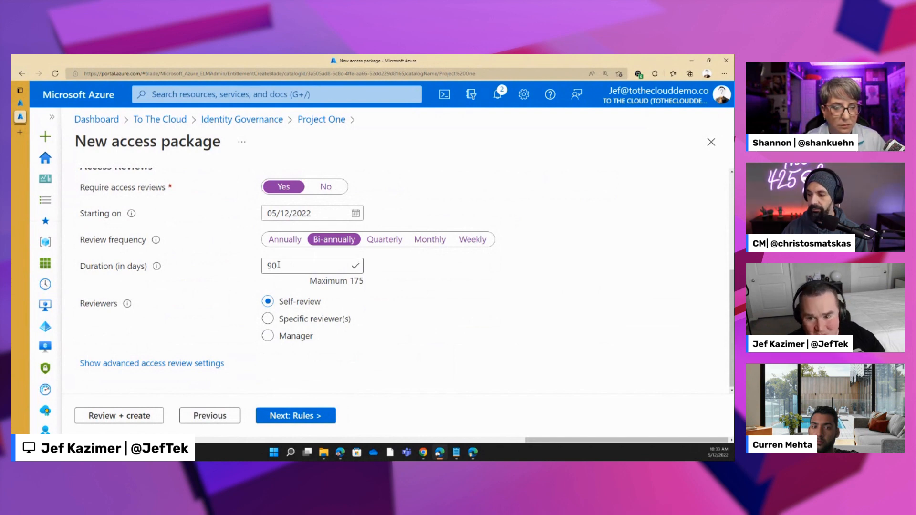
{"action": "left_click", "coordinate": [436, 242]}
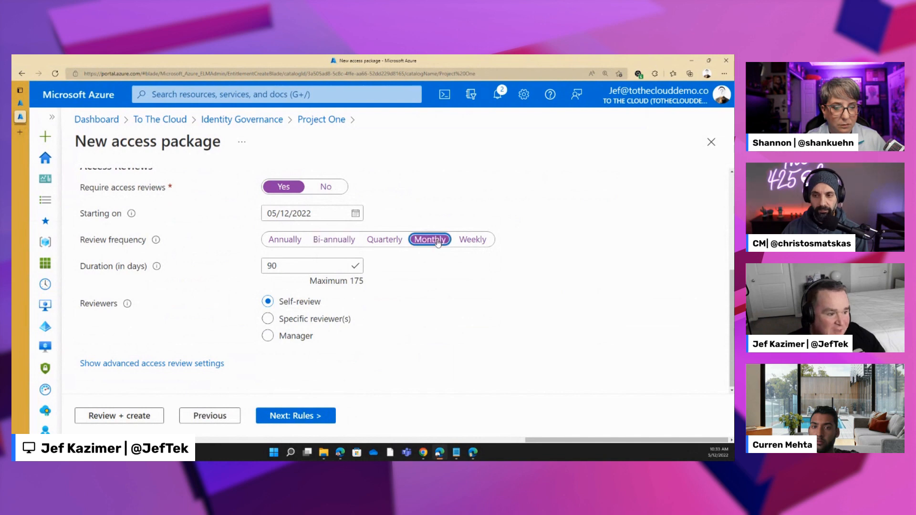
{"action": "left_click", "coordinate": [478, 243]}
{"action": "left_click", "coordinate": [272, 267]}
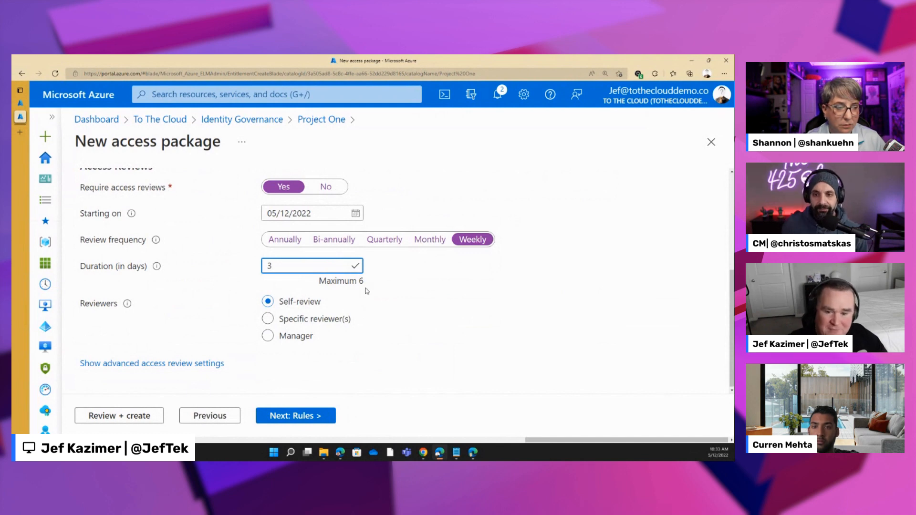
{"action": "left_click", "coordinate": [283, 242]}
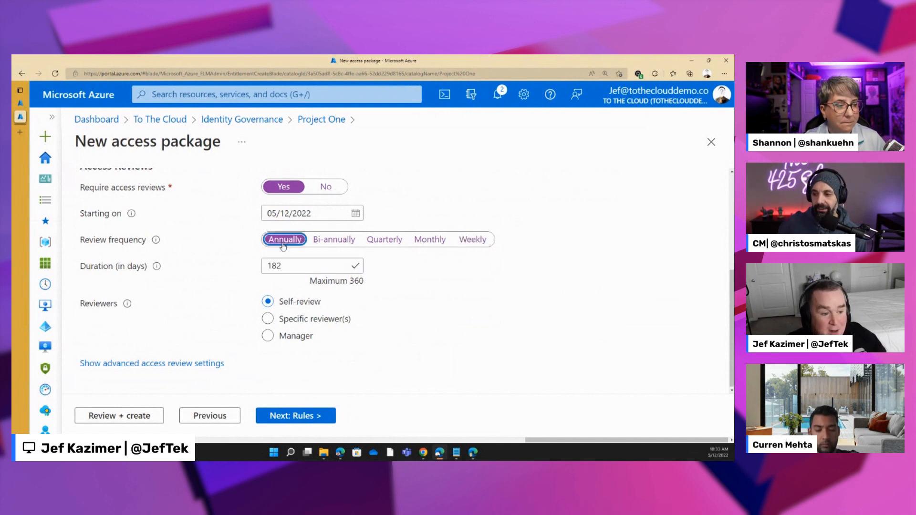
{"action": "left_click", "coordinate": [384, 239]}
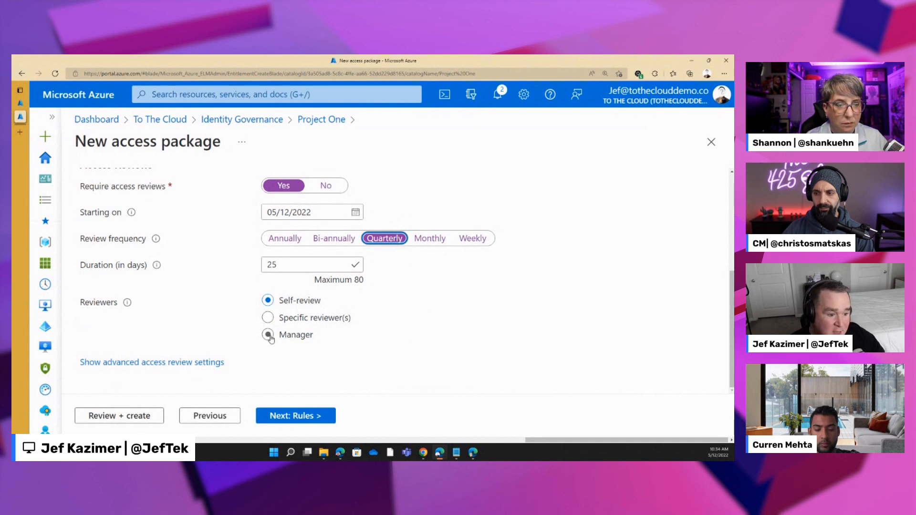
- Show the advanced access review settings and check the options for when reviewers don't respond
{"action": "left_click", "coordinate": [172, 364]}
{"action": "scroll", "coordinate": [328, 344], "scroll_direction": "down", "scroll_amount": 2}
{"action": "left_click", "coordinate": [309, 324]}
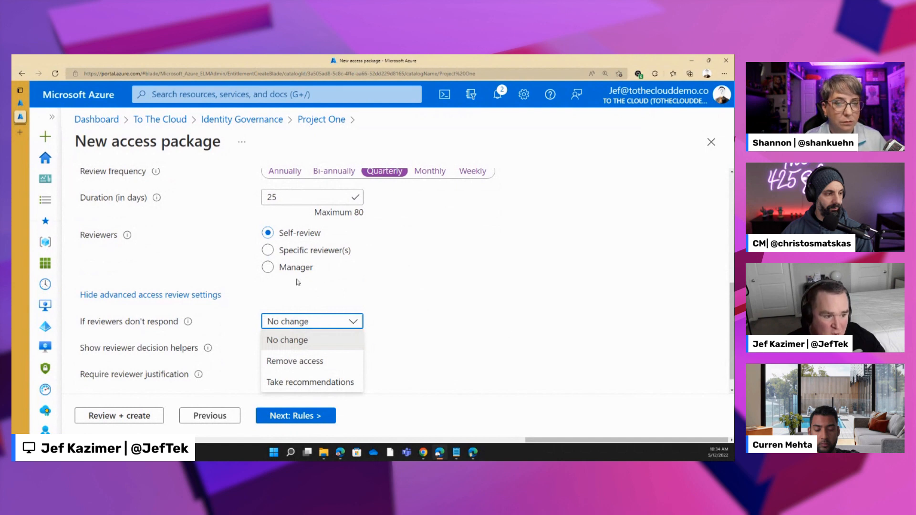
{"action": "left_click", "coordinate": [432, 296]}
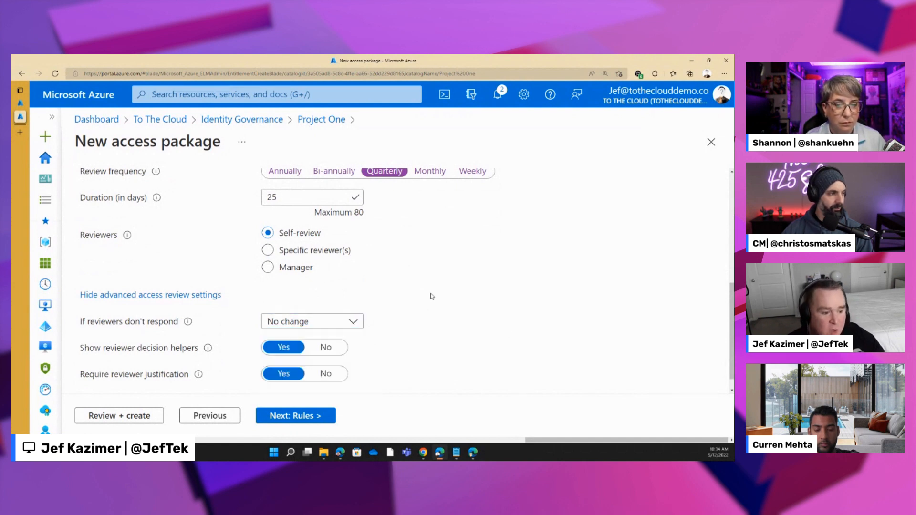
- Add a custom extension rule that runs Project One Onboarding at the Request is approved stage
{"action": "left_click", "coordinate": [315, 417]}
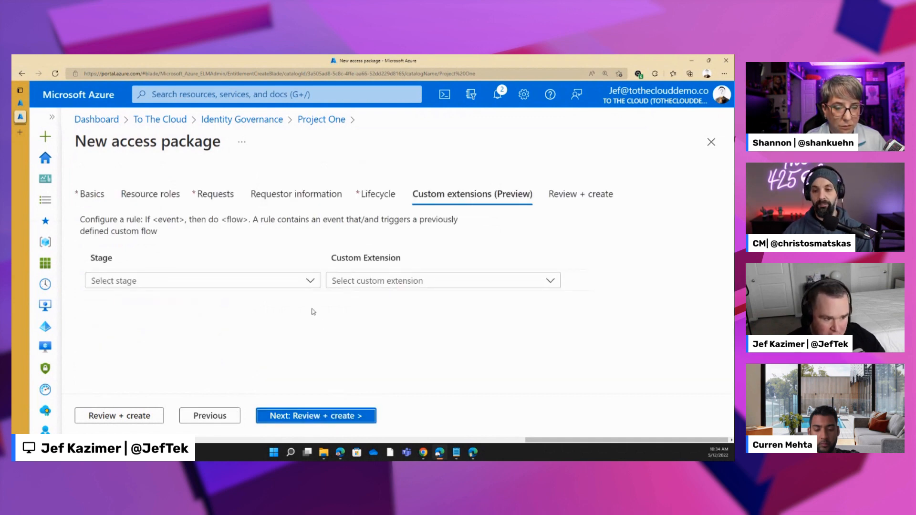
{"action": "left_click", "coordinate": [296, 281]}
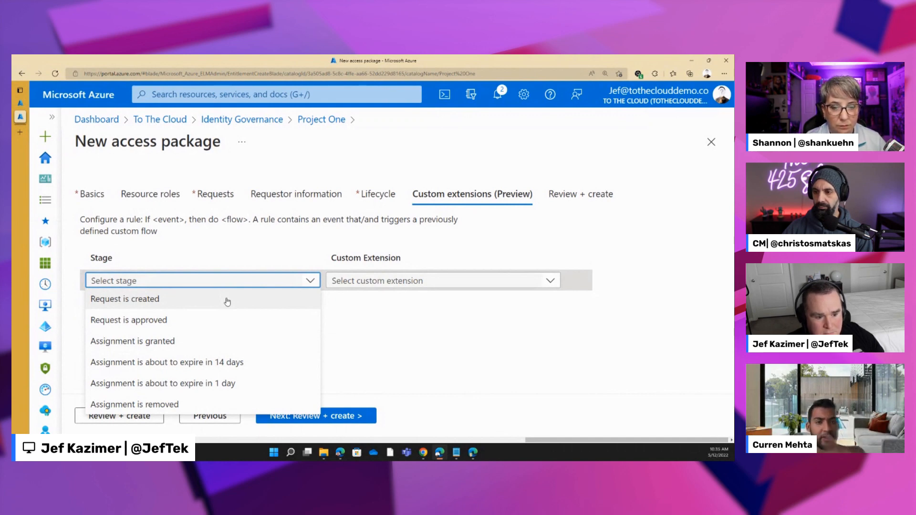
{"action": "left_click", "coordinate": [203, 319]}
{"action": "left_click", "coordinate": [364, 281]}
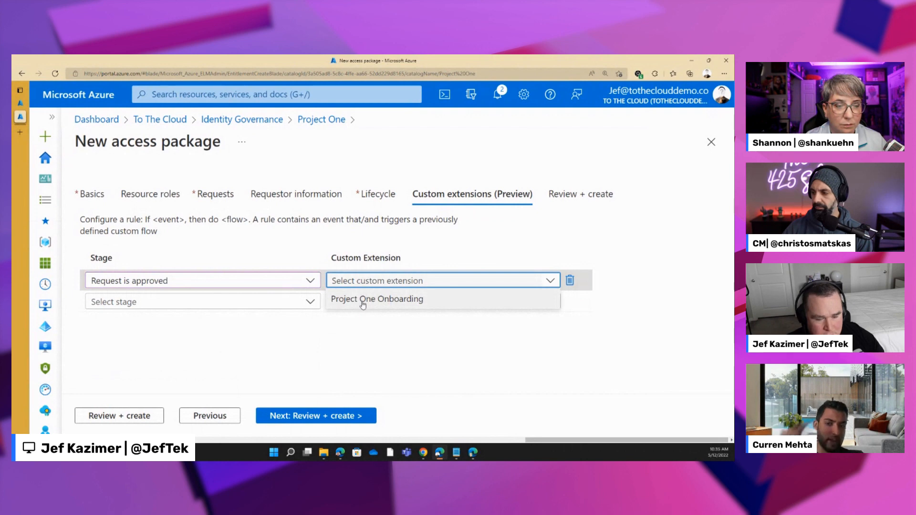
{"action": "left_click", "coordinate": [362, 299]}
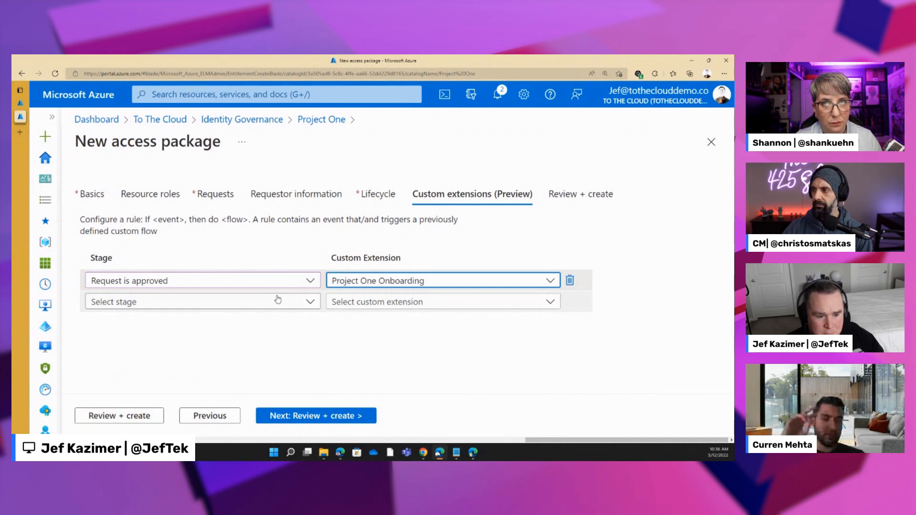
- Check the custom extension choices for the first rule and the stages offered for a second rule
{"action": "left_click", "coordinate": [355, 281]}
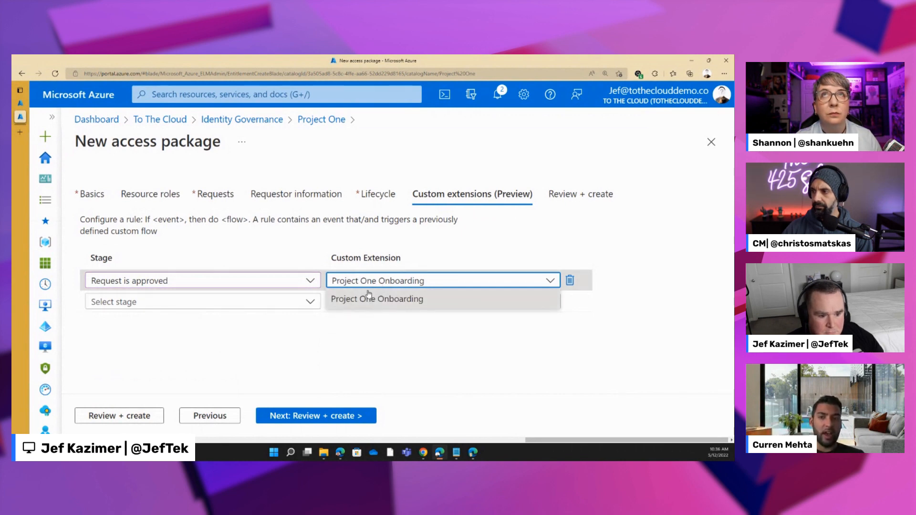
{"action": "left_click", "coordinate": [369, 294]}
{"action": "left_click", "coordinate": [267, 301]}
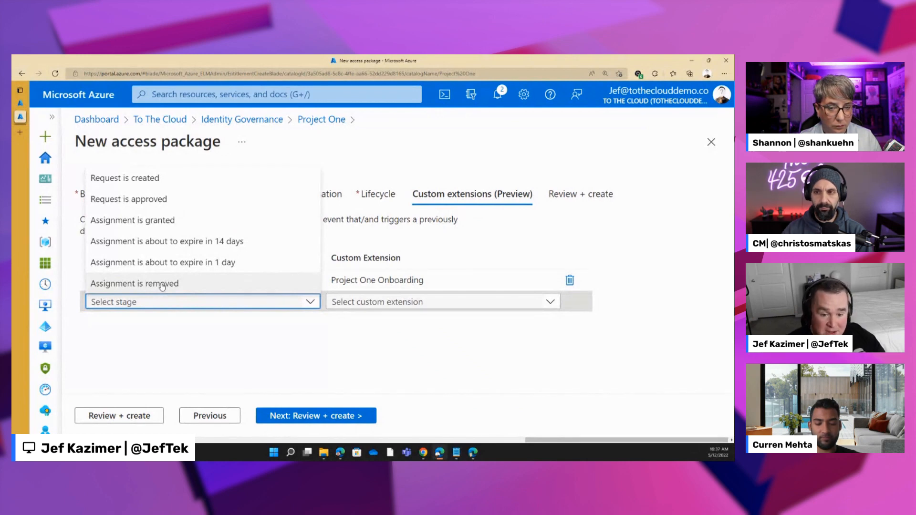
{"action": "left_click", "coordinate": [424, 347]}
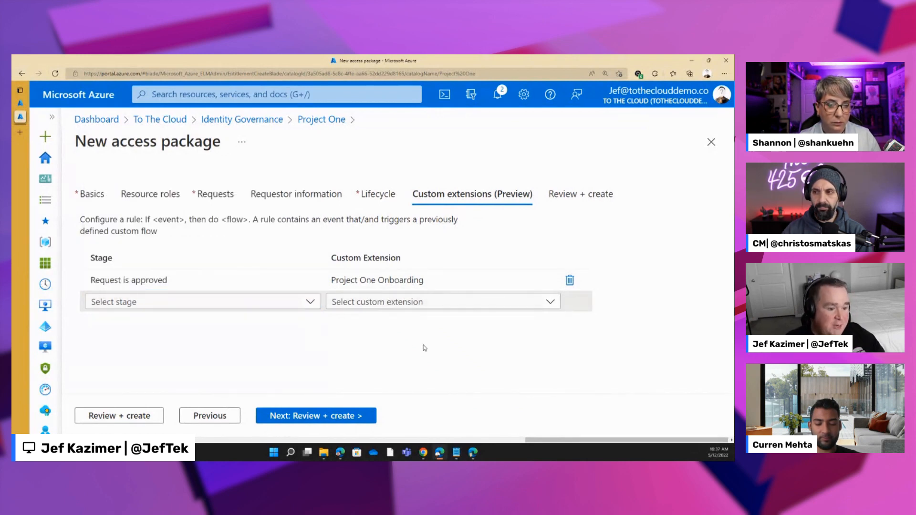
- Review the new access package's resource roles, requests, requestor question and lifecycle summary, and create the package
{"action": "left_click", "coordinate": [334, 416]}
{"action": "scroll", "coordinate": [224, 331], "scroll_direction": "down", "scroll_amount": 3}
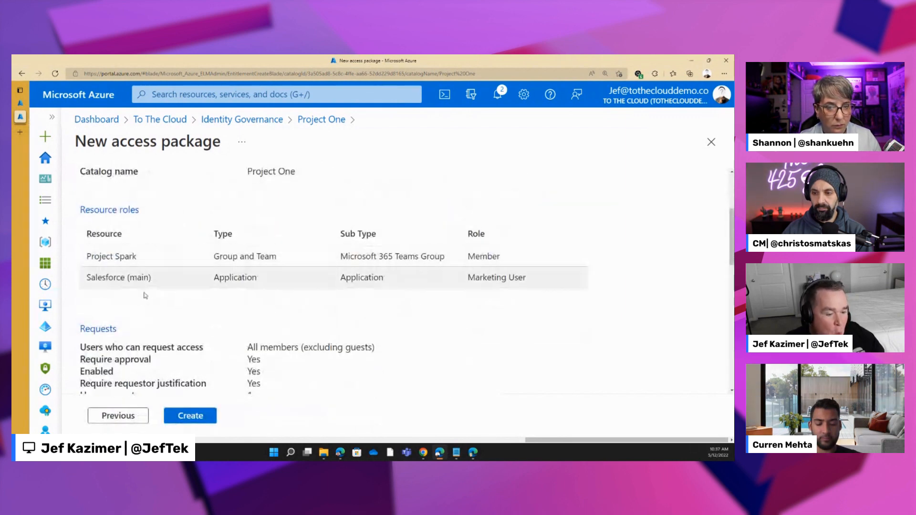
{"action": "scroll", "coordinate": [167, 352], "scroll_direction": "down", "scroll_amount": 2}
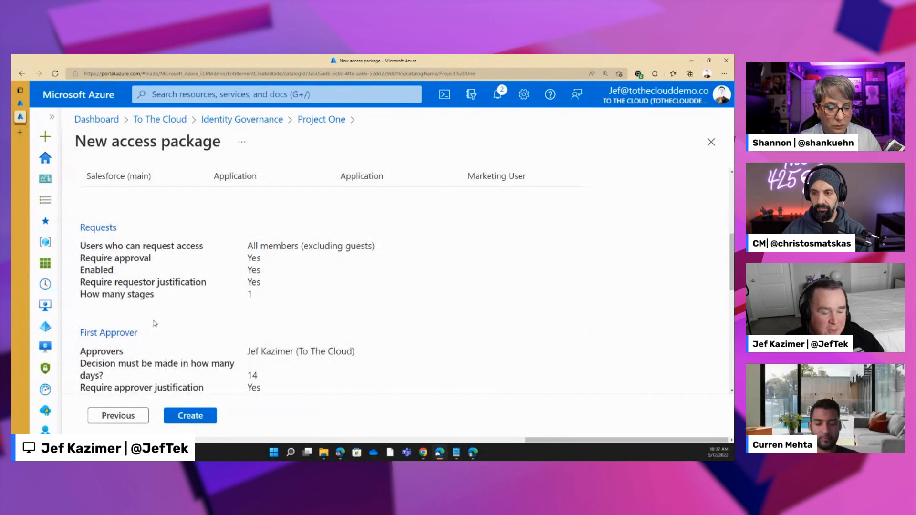
{"action": "scroll", "coordinate": [155, 323], "scroll_direction": "down", "scroll_amount": 2}
{"action": "scroll", "coordinate": [154, 320], "scroll_direction": "up", "scroll_amount": 1}
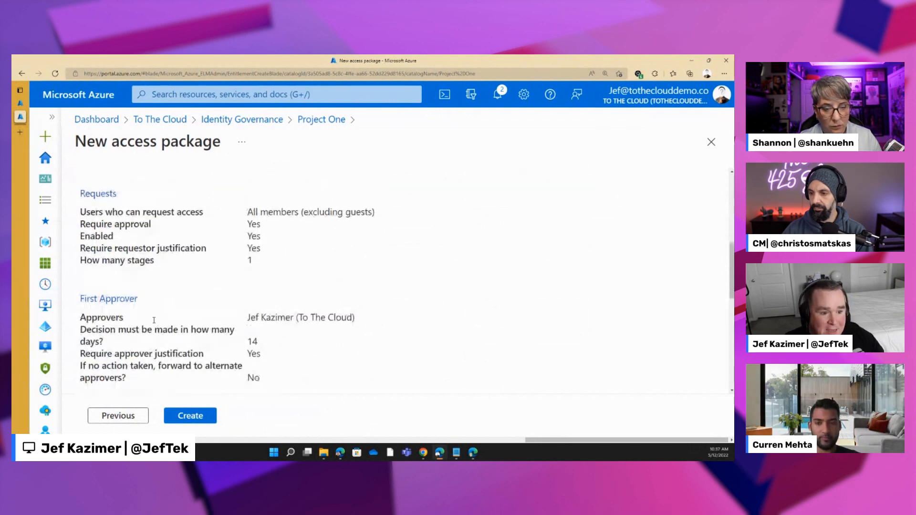
{"action": "scroll", "coordinate": [157, 349], "scroll_direction": "down", "scroll_amount": 2}
{"action": "scroll", "coordinate": [160, 376], "scroll_direction": "down", "scroll_amount": 4}
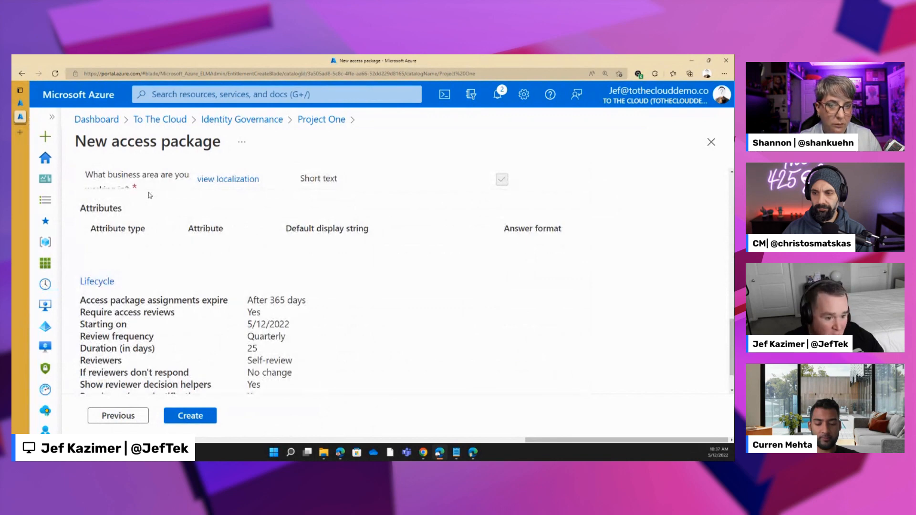
{"action": "scroll", "coordinate": [163, 300], "scroll_direction": "down", "scroll_amount": 1}
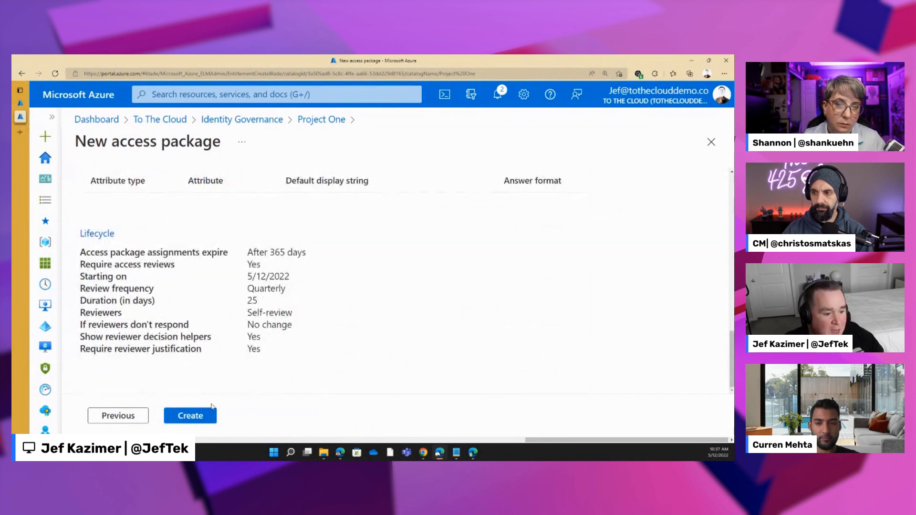
{"action": "left_click", "coordinate": [200, 423]}
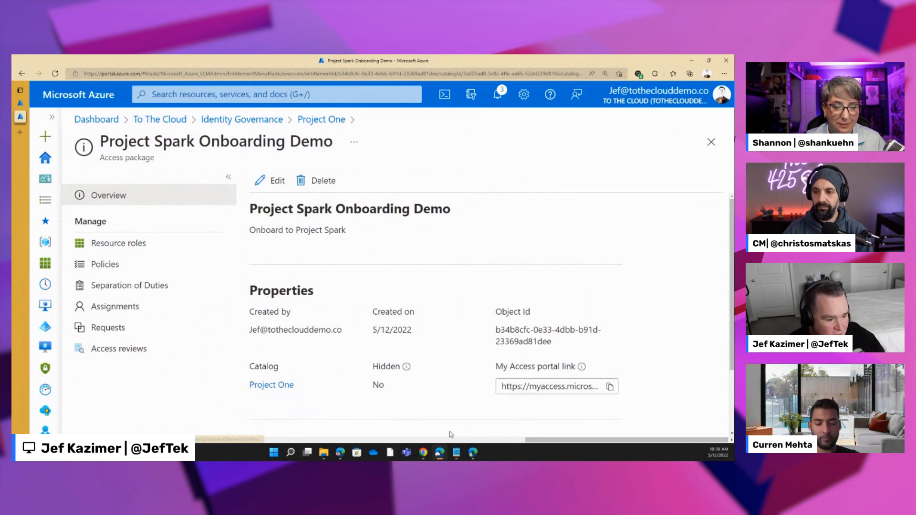
- Switch to the requestor's browser window and open myaccess.microsoft.com
{"action": "left_click", "coordinate": [474, 454]}
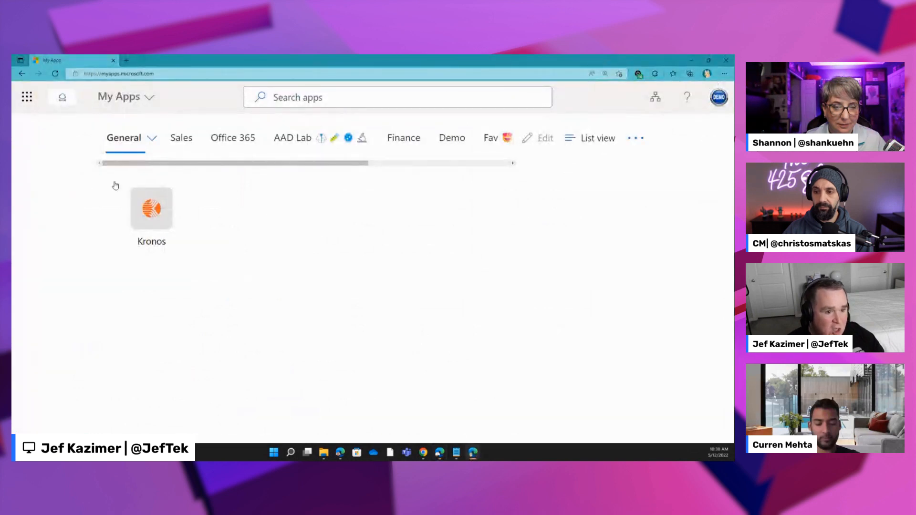
{"action": "left_click", "coordinate": [150, 75]}
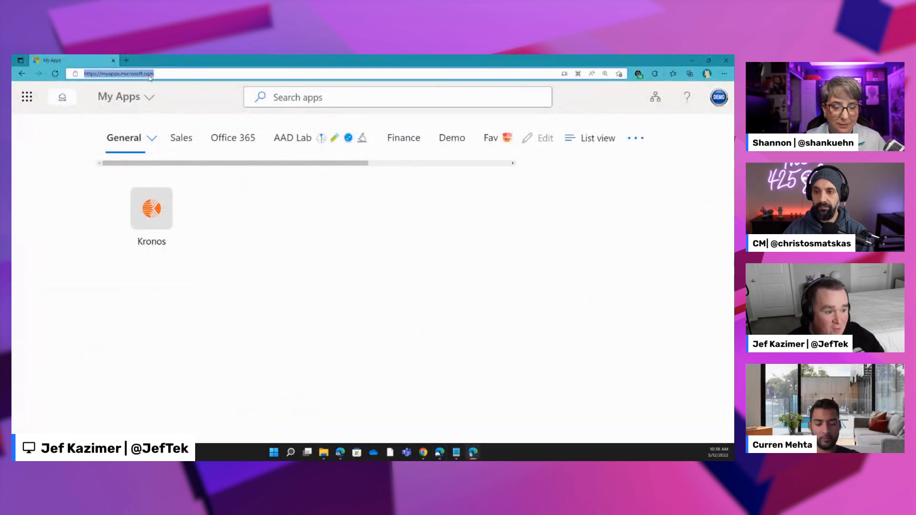
{"action": "type", "text": "myaccess.microsoft.com"}
{"action": "key", "text": "Return"}
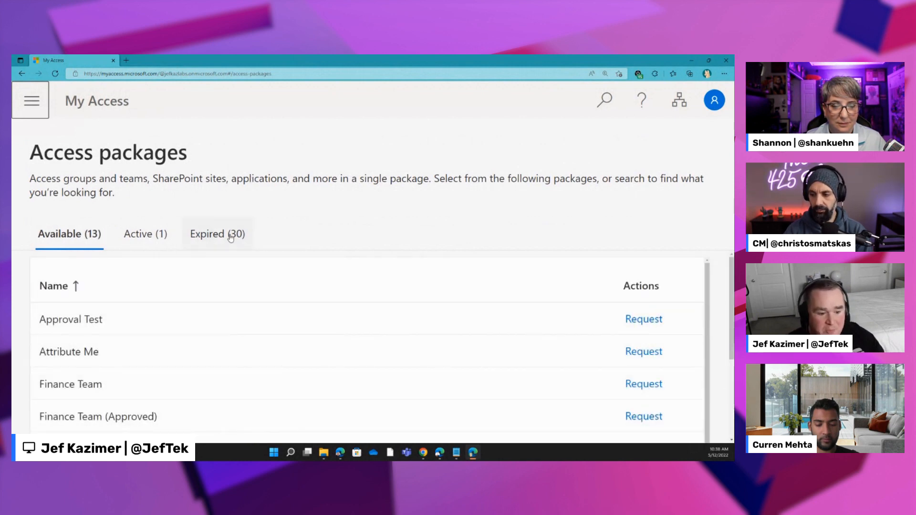
- Find Project Spark Onboarding Demo among the available access packages and start an access request for it
{"action": "scroll", "coordinate": [559, 278], "scroll_direction": "down", "scroll_amount": 3}
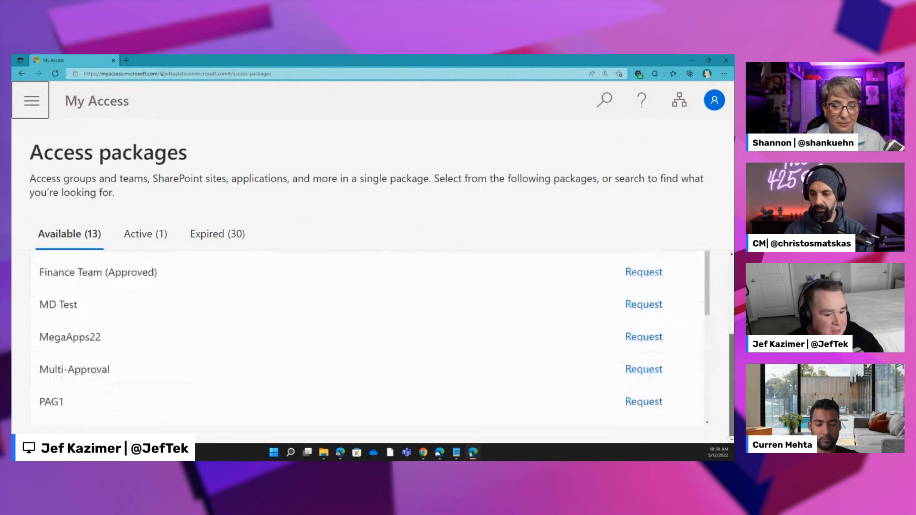
{"action": "mouse_move", "coordinate": [732, 422]}
{"action": "left_mouse_down"}
{"action": "mouse_move", "coordinate": [732, 345]}
{"action": "mouse_move", "coordinate": [732, 428]}
{"action": "left_mouse_up"}
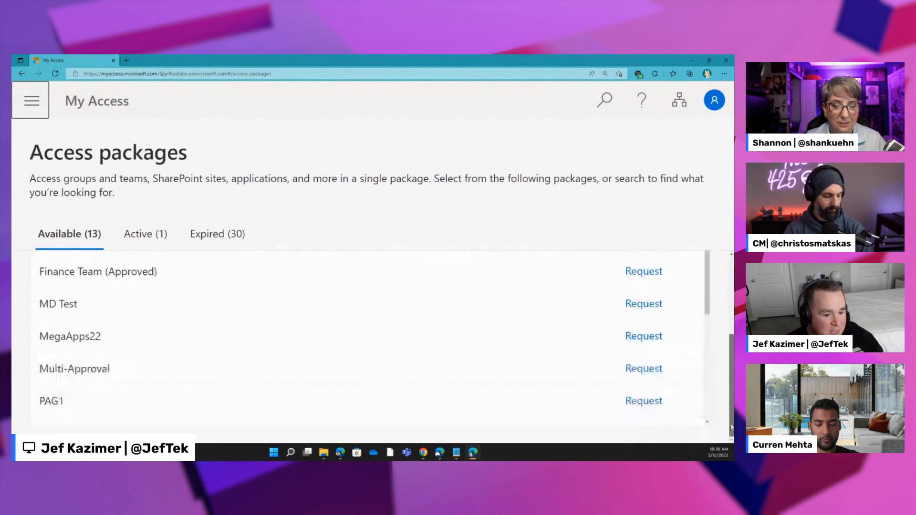
{"action": "scroll", "coordinate": [696, 341], "scroll_direction": "down", "scroll_amount": 2}
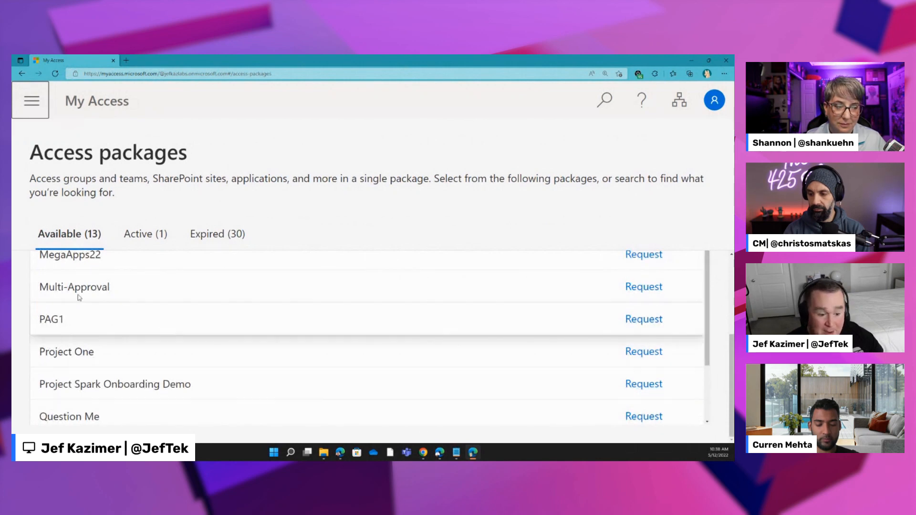
{"action": "scroll", "coordinate": [128, 377], "scroll_direction": "down", "scroll_amount": 1}
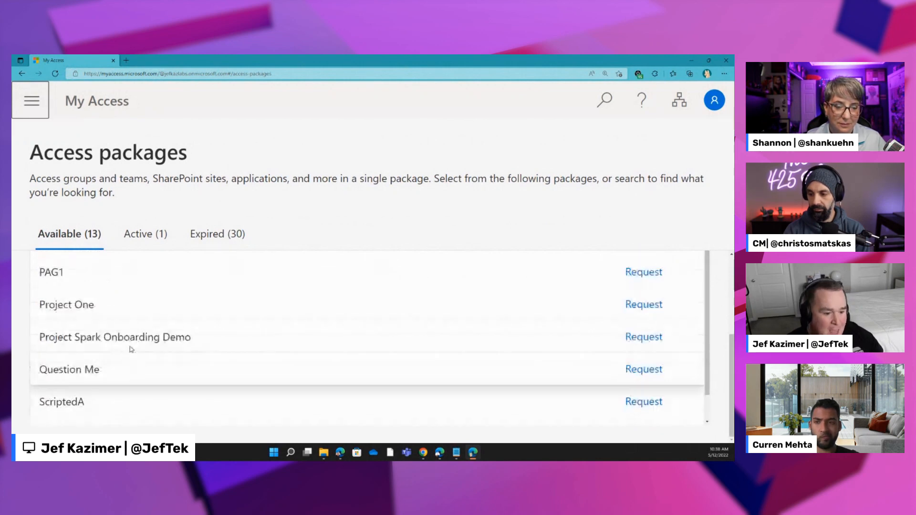
{"action": "left_click", "coordinate": [644, 337]}
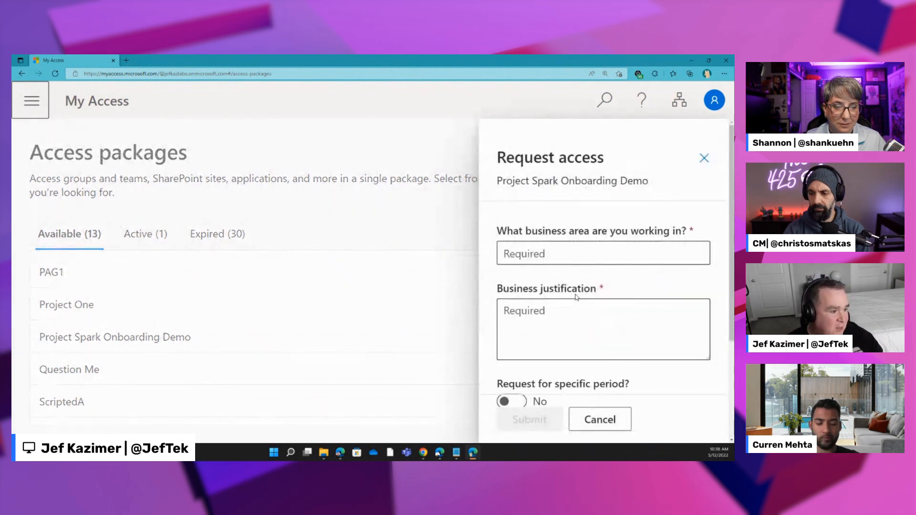
- Answer the business area question with Social Media Marketing and enter Project Spark Kickoff as the business justification
{"action": "left_click", "coordinate": [568, 250]}
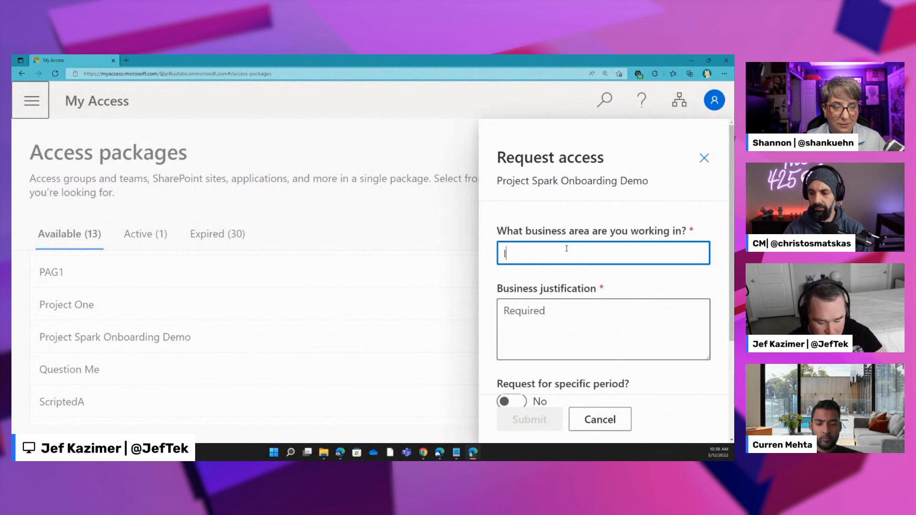
{"action": "key", "text": "BackSpace"}
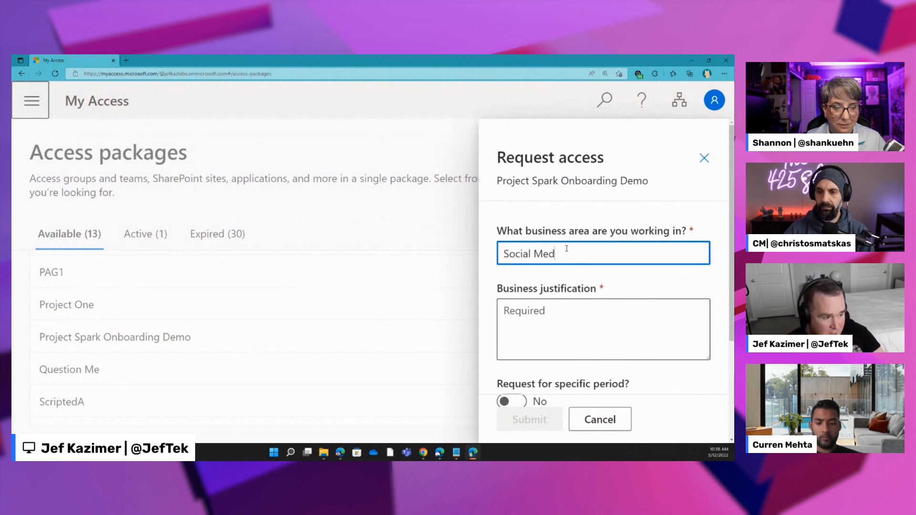
{"action": "type", "text": "Social Media Marketing"}
{"action": "left_click", "coordinate": [577, 333]}
{"action": "type", "text": "Project Spark Kickc"}
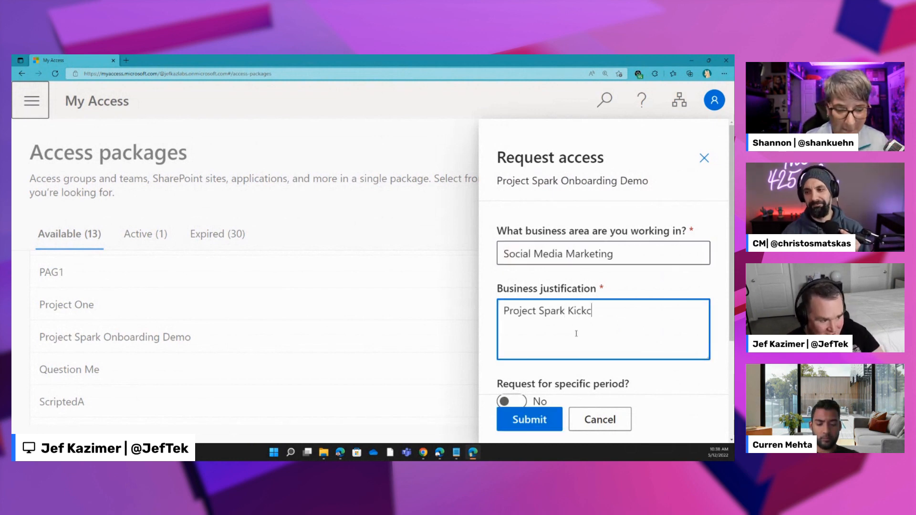
{"action": "type", "text": "ff"}
- Check the specific period option, leave it set to No, submit the request and open the request history
{"action": "scroll", "coordinate": [576, 334], "scroll_direction": "down", "scroll_amount": 3}
{"action": "left_click", "coordinate": [520, 260]}
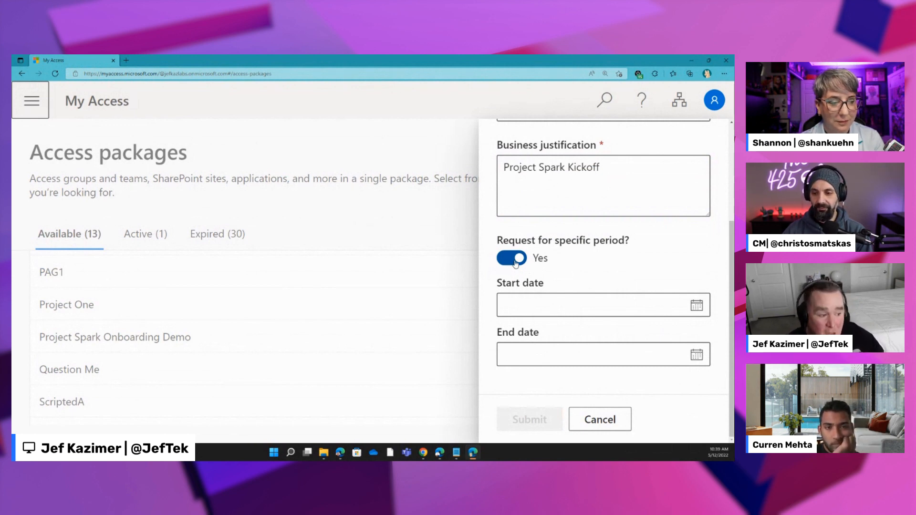
{"action": "left_click", "coordinate": [516, 259]}
{"action": "left_click", "coordinate": [446, 331]}
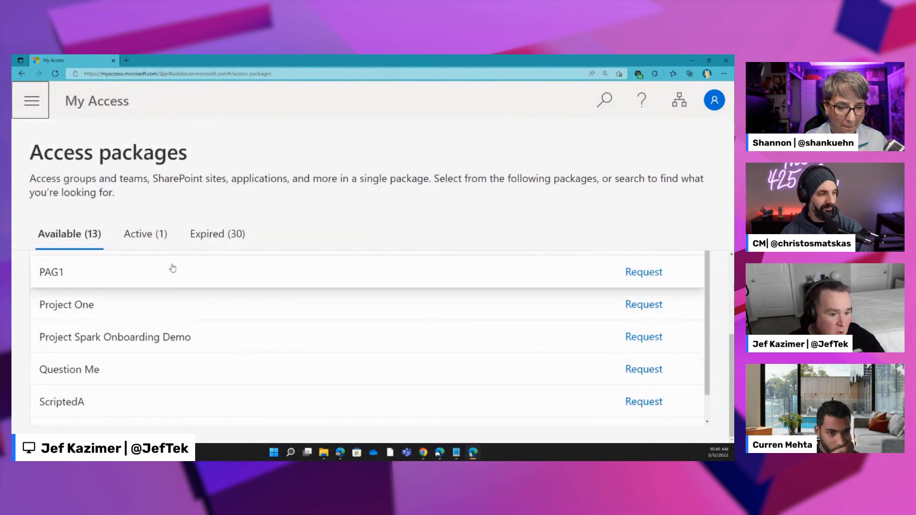
{"action": "left_click", "coordinate": [31, 100]}
{"action": "left_click", "coordinate": [73, 205]}
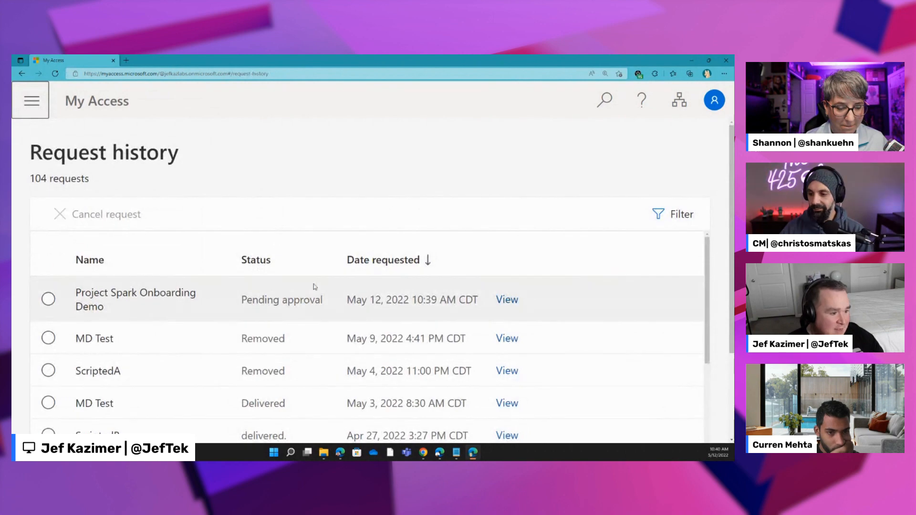
- Switch to the approver's browser window and open the My Access approvals page in a new tab
{"action": "left_click", "coordinate": [437, 456]}
{"action": "left_click", "coordinate": [20, 133]}
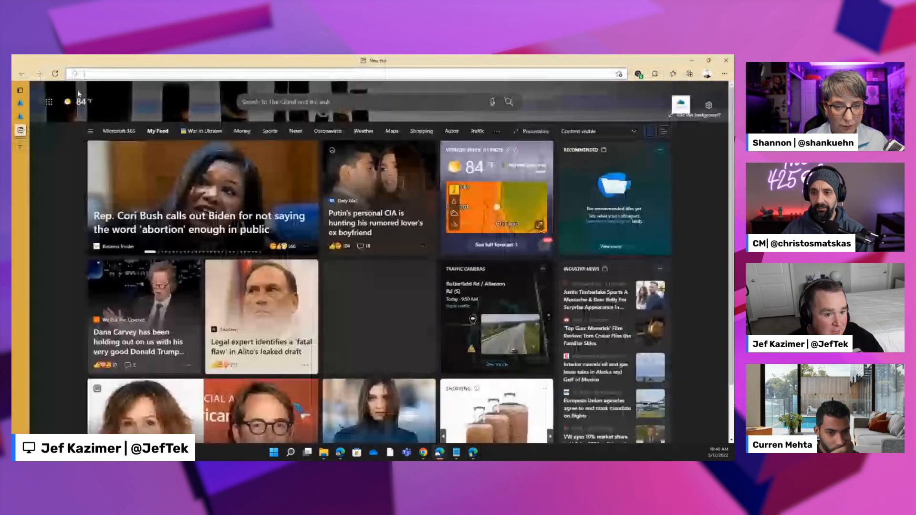
{"action": "type", "text": "my"}
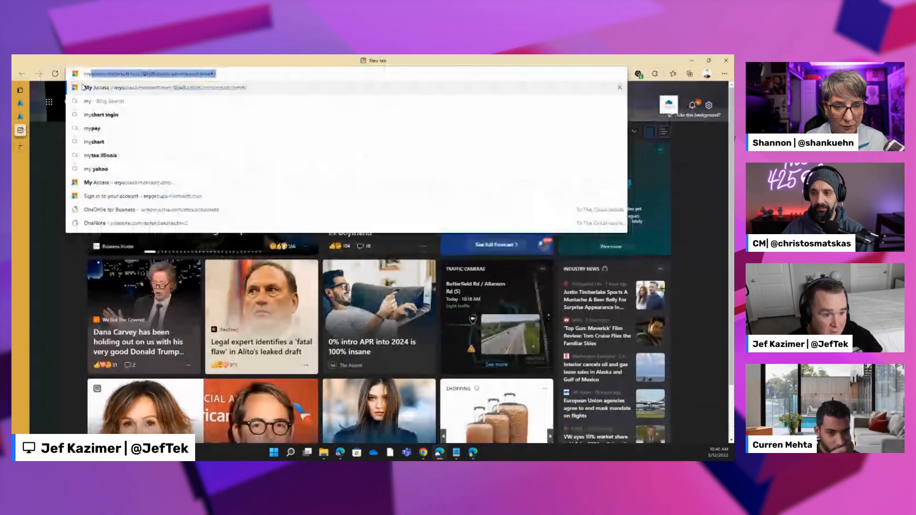
{"action": "left_click", "coordinate": [84, 88]}
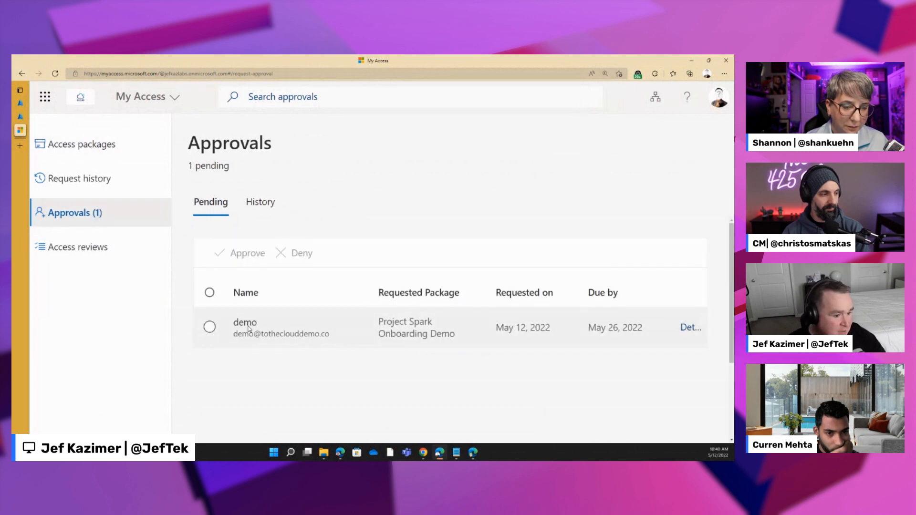
- Examine the pending Project Spark Onboarding Demo request's due date, business justification and answer to the business area question
{"action": "left_click", "coordinate": [273, 331]}
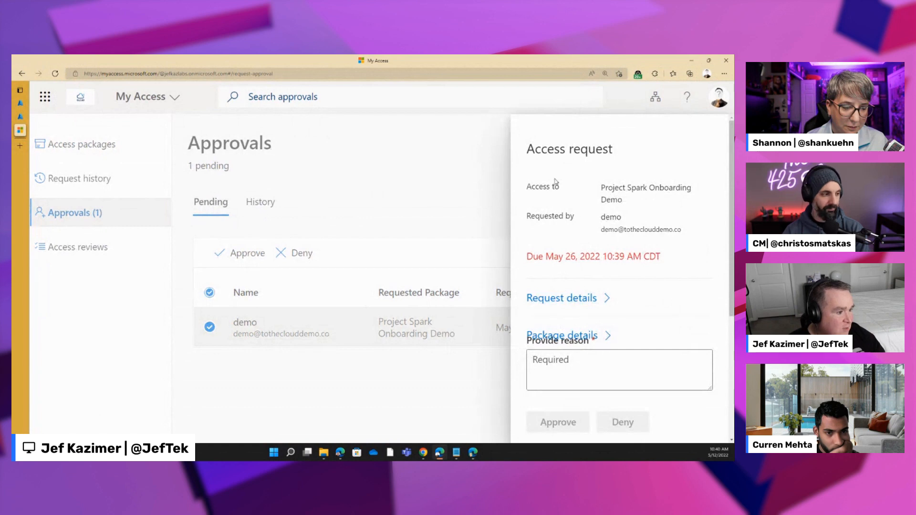
{"action": "left_click_drag", "start_coordinate": [546, 256], "coordinate": [598, 257]}
{"action": "left_click", "coordinate": [561, 299]}
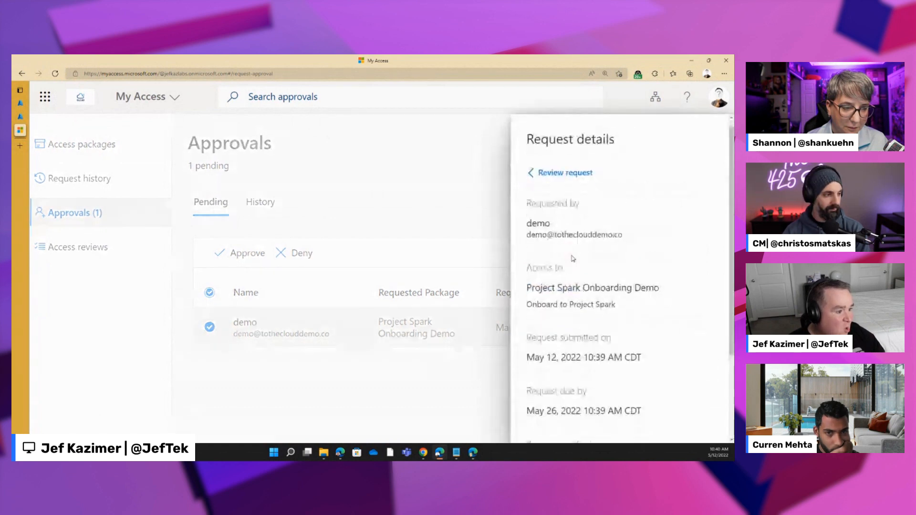
{"action": "scroll", "coordinate": [543, 205], "scroll_direction": "down", "scroll_amount": 3}
{"action": "scroll", "coordinate": [535, 214], "scroll_direction": "up", "scroll_amount": 1}
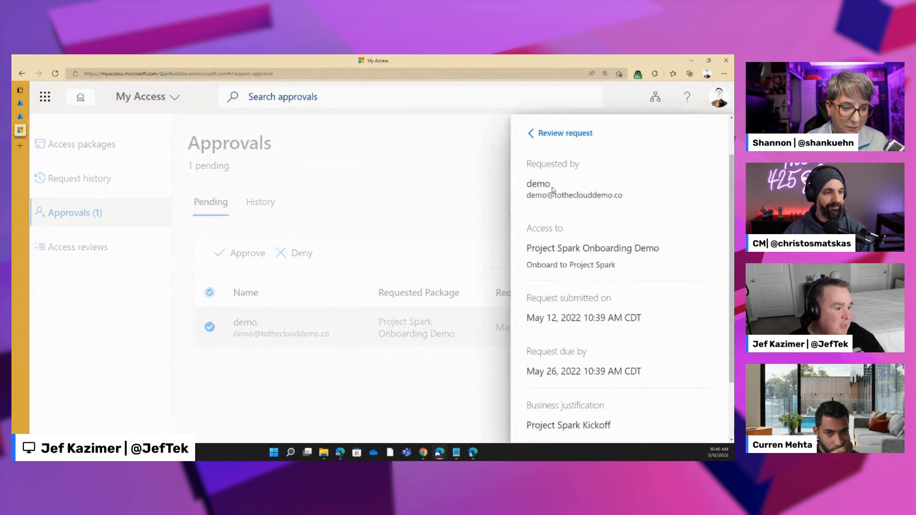
{"action": "scroll", "coordinate": [545, 320], "scroll_direction": "down", "scroll_amount": 2}
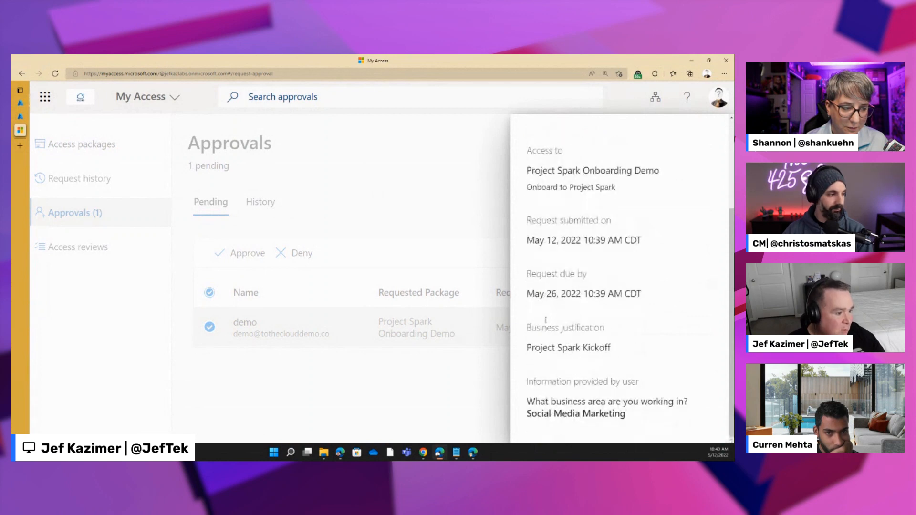
{"action": "left_click_drag", "start_coordinate": [609, 350], "coordinate": [534, 321]}
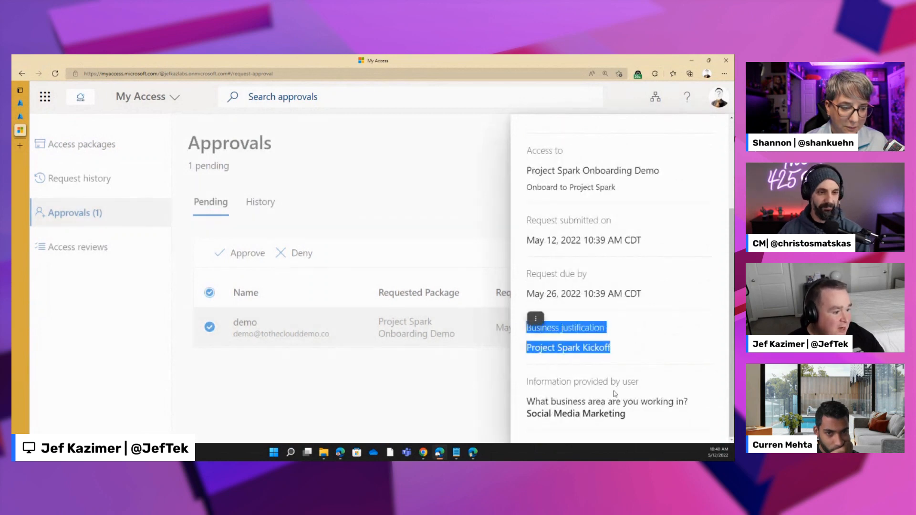
{"action": "left_click_drag", "start_coordinate": [634, 415], "coordinate": [529, 419]}
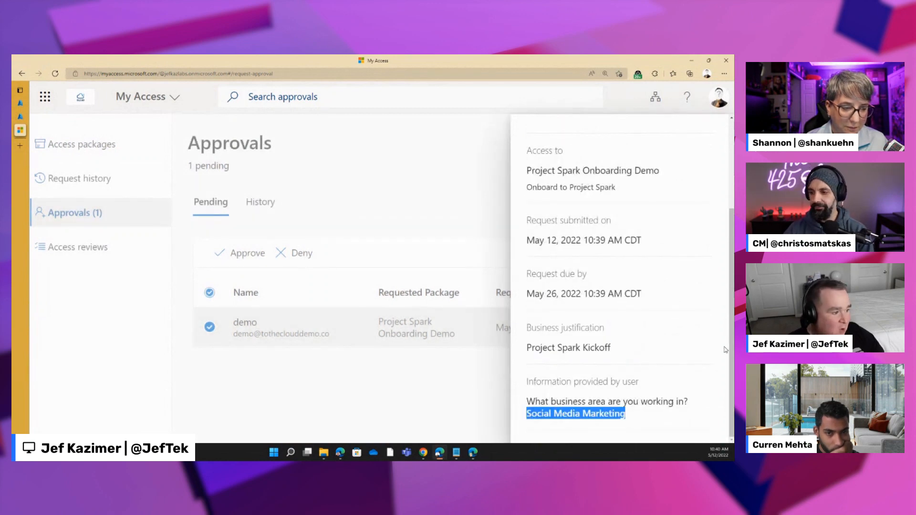
{"action": "left_click", "coordinate": [418, 397]}
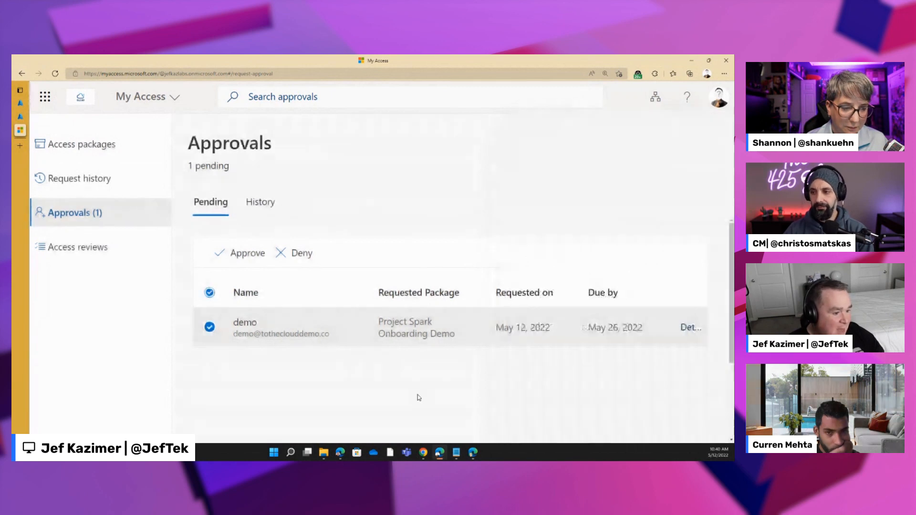
- Approve the pending Project Spark Onboarding Demo request with the reason Approve
{"action": "left_click", "coordinate": [242, 253]}
{"action": "left_click", "coordinate": [565, 374]}
{"action": "type", "text": "Approve"}
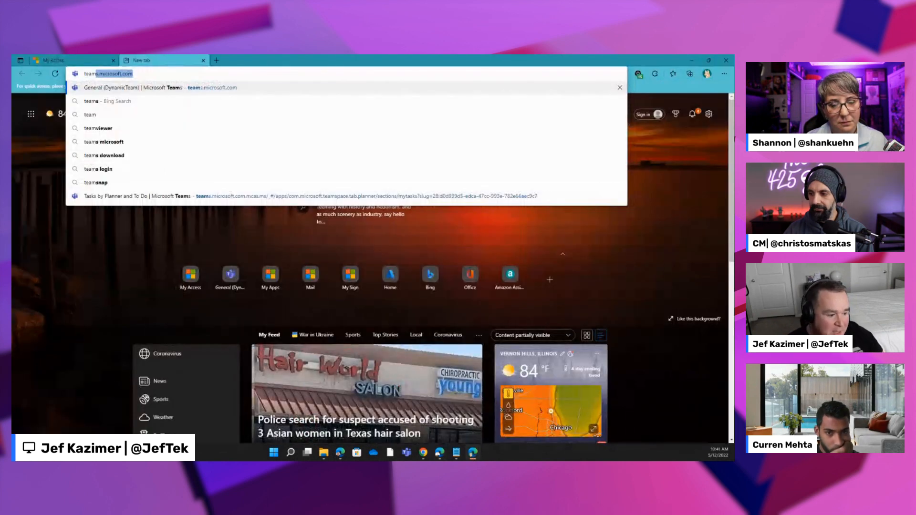
- Switch back to the Azure portal and examine the access package's request details and its assignments
{"action": "mouse_move", "coordinate": [438, 454]}
{"action": "left_click", "coordinate": [439, 413]}
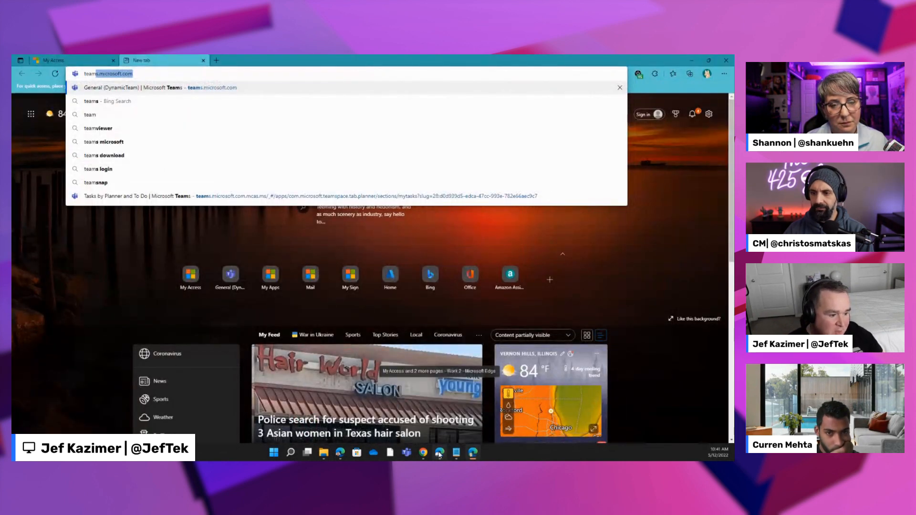
{"action": "left_click", "coordinate": [20, 116]}
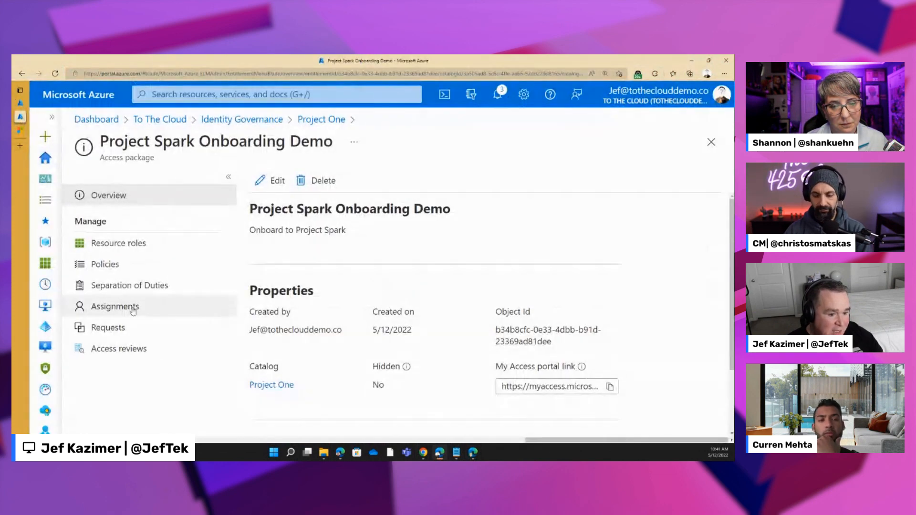
{"action": "left_click", "coordinate": [108, 327]}
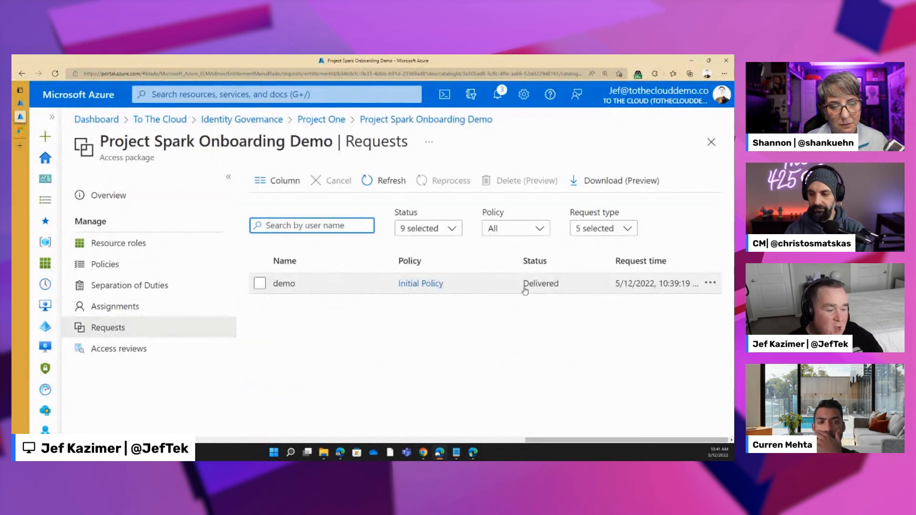
{"action": "left_click", "coordinate": [516, 289]}
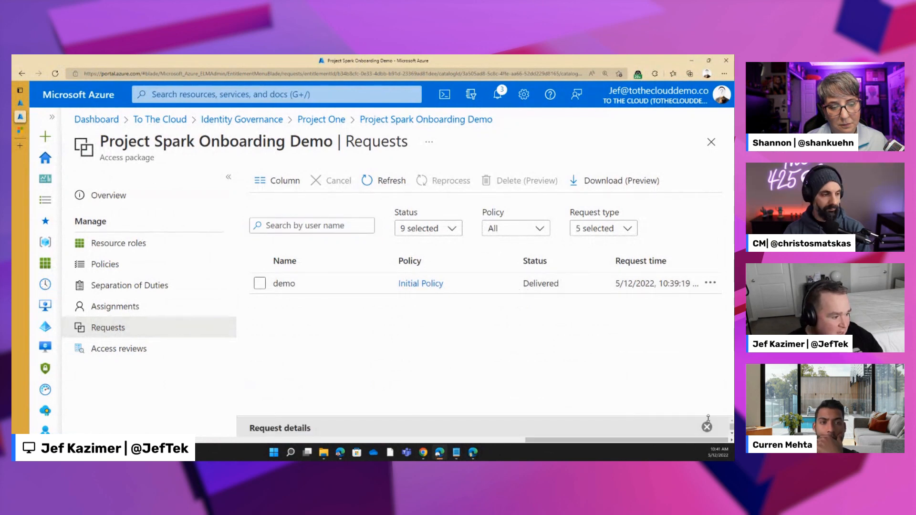
{"action": "left_click_drag", "start_coordinate": [708, 419], "coordinate": [708, 228]}
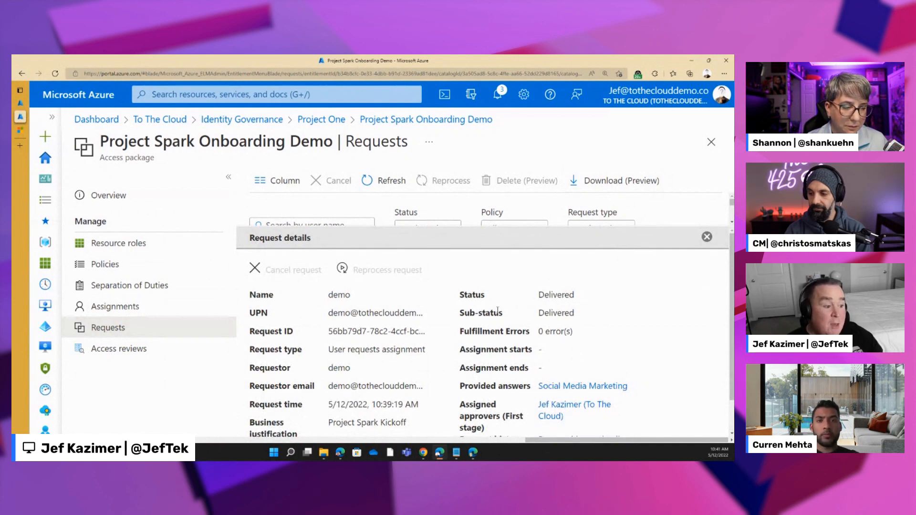
{"action": "left_click", "coordinate": [115, 308]}
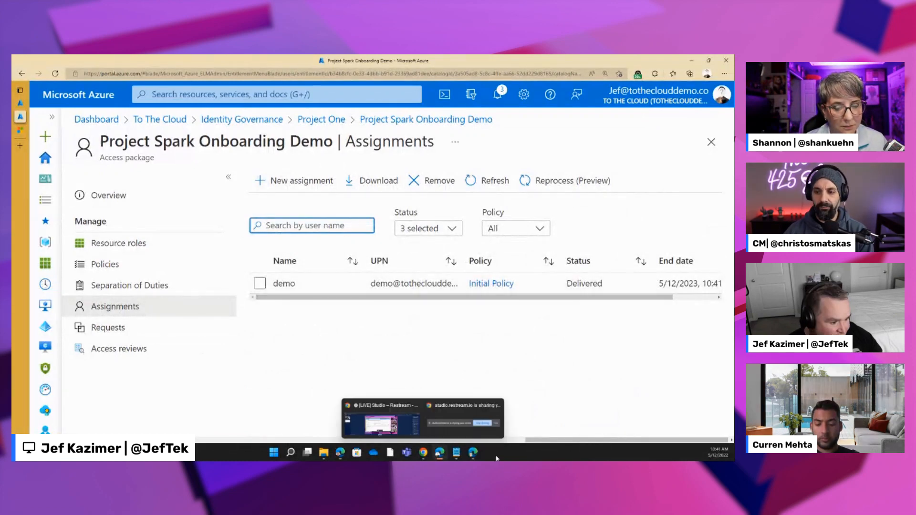
- Switch to the requester's browser window, look through the apps on the My Apps page, and load Microsoft Teams in the second tab
{"action": "left_click", "coordinate": [473, 452]}
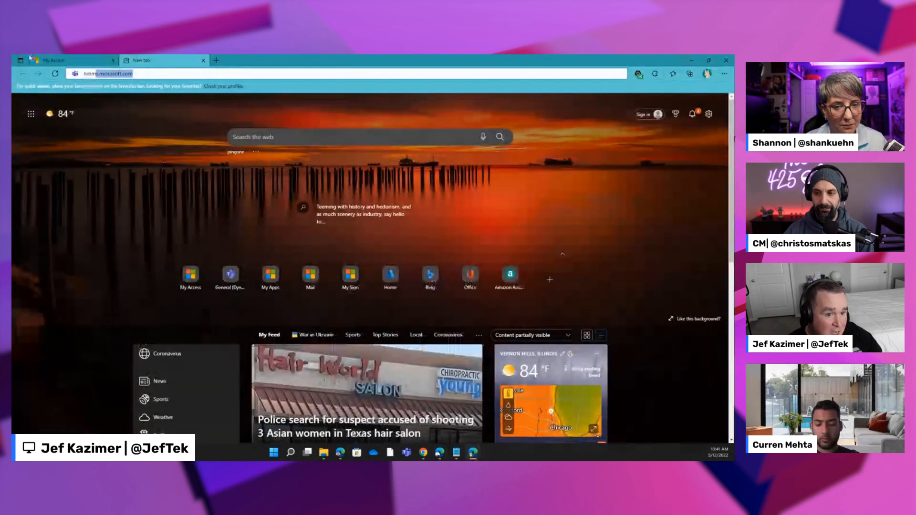
{"action": "left_click", "coordinate": [92, 62]}
{"action": "left_click", "coordinate": [109, 74]}
{"action": "type", "text": "myapps"}
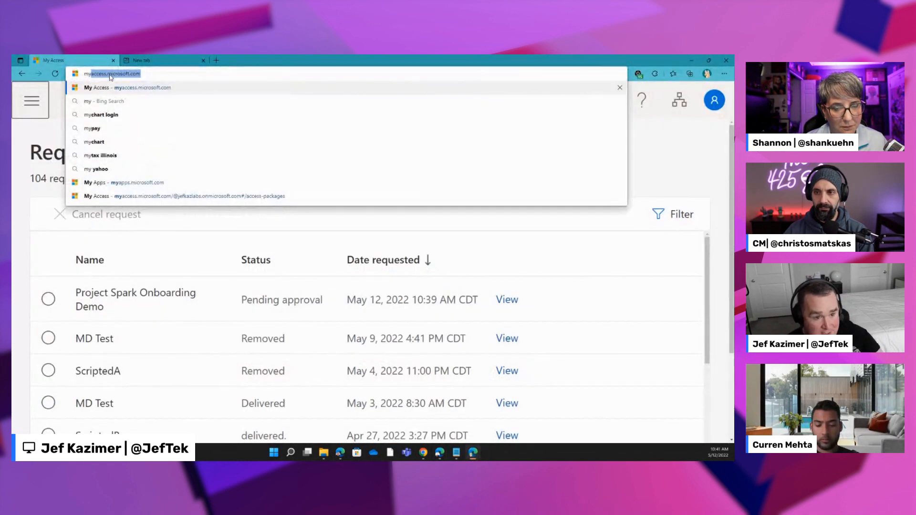
{"action": "key", "text": "Return"}
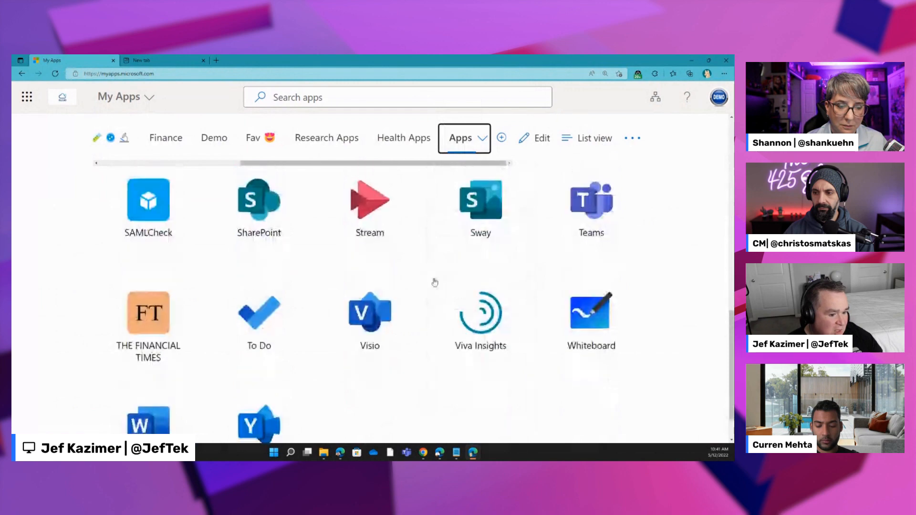
{"action": "scroll", "coordinate": [444, 375], "scroll_direction": "up", "scroll_amount": 5}
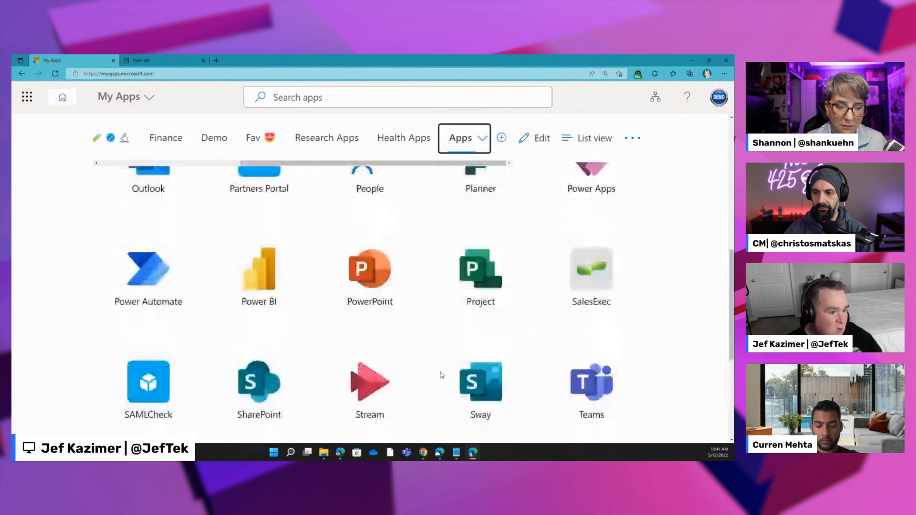
{"action": "scroll", "coordinate": [442, 376], "scroll_direction": "up", "scroll_amount": 5}
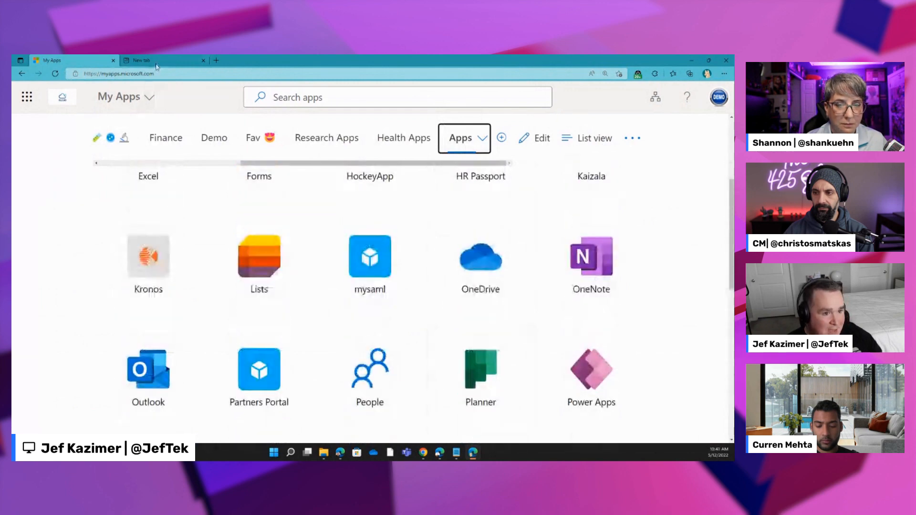
{"action": "left_click", "coordinate": [156, 62]}
{"action": "key", "text": "Return"}
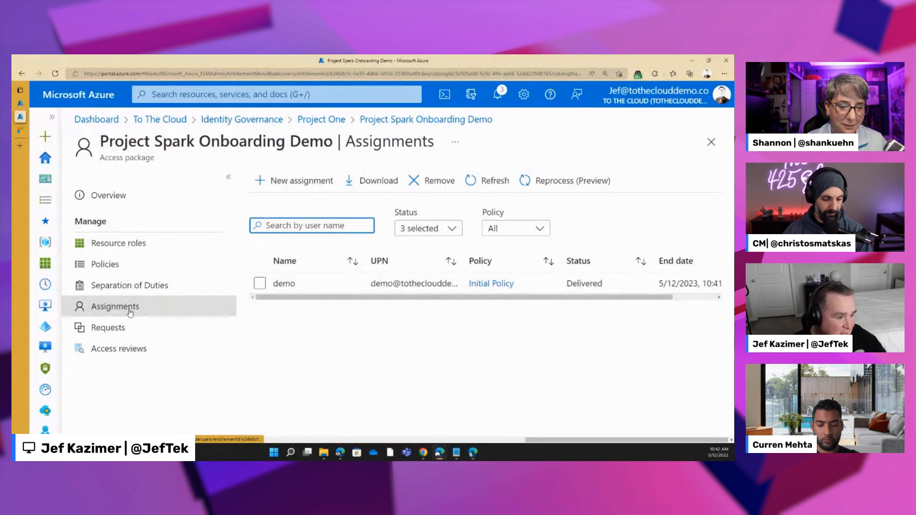
- Switch back to the Azure portal and open the project_one_onboarding logic app from the Project One catalog's custom extensions
{"action": "left_click", "coordinate": [124, 310]}
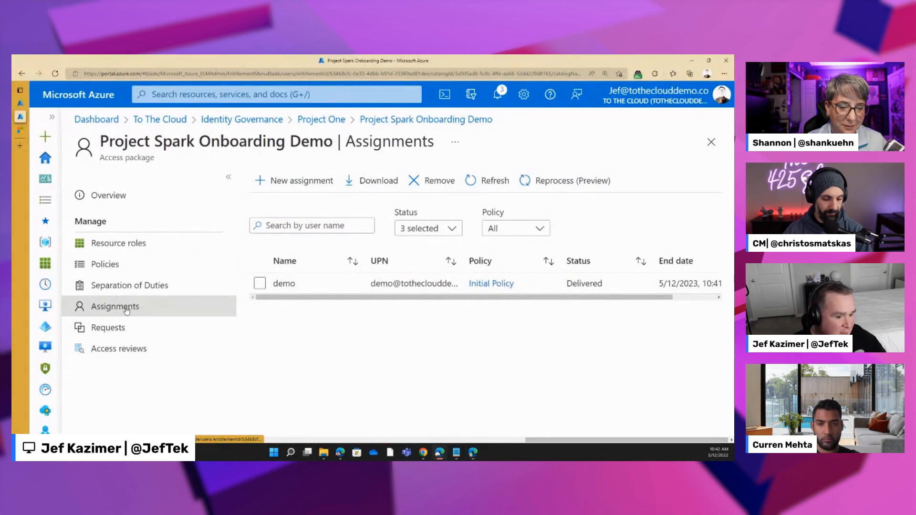
{"action": "left_click", "coordinate": [400, 119]}
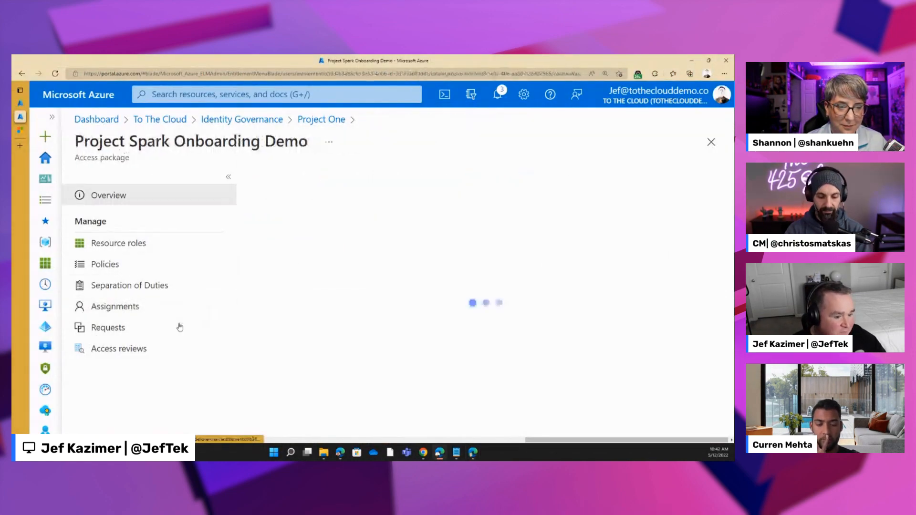
{"action": "left_click", "coordinate": [272, 384]}
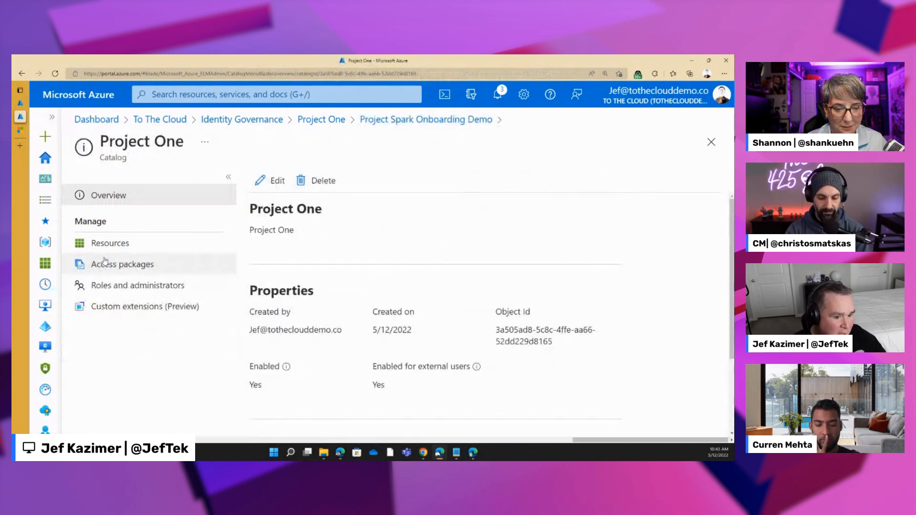
{"action": "left_click", "coordinate": [132, 306]}
{"action": "left_click", "coordinate": [491, 234]}
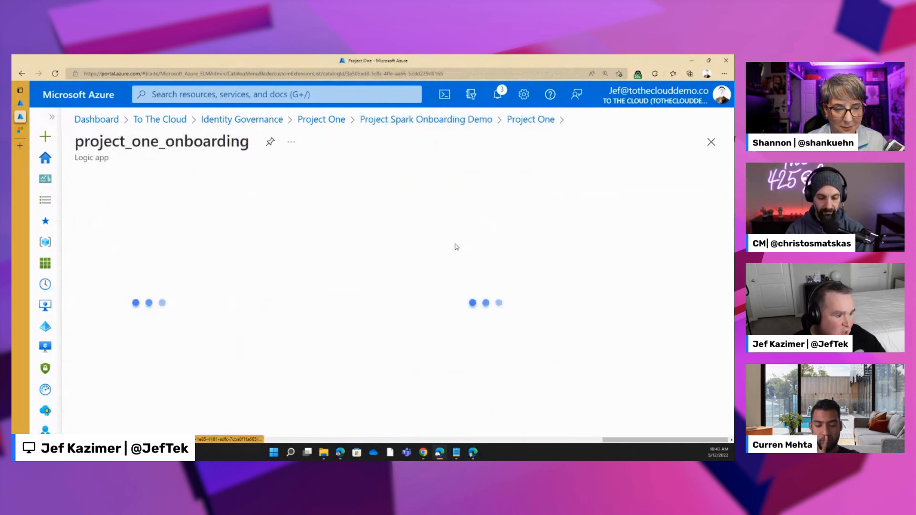
- Open the most recent run in the project_one_onboarding logic app's runs history
{"action": "scroll", "coordinate": [206, 330], "scroll_direction": "down", "scroll_amount": 2}
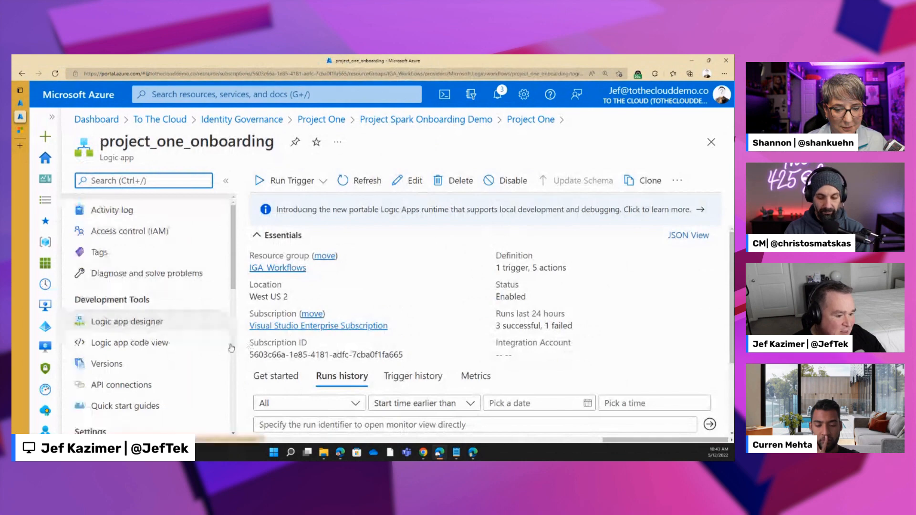
{"action": "scroll", "coordinate": [525, 310], "scroll_direction": "down", "scroll_amount": 2}
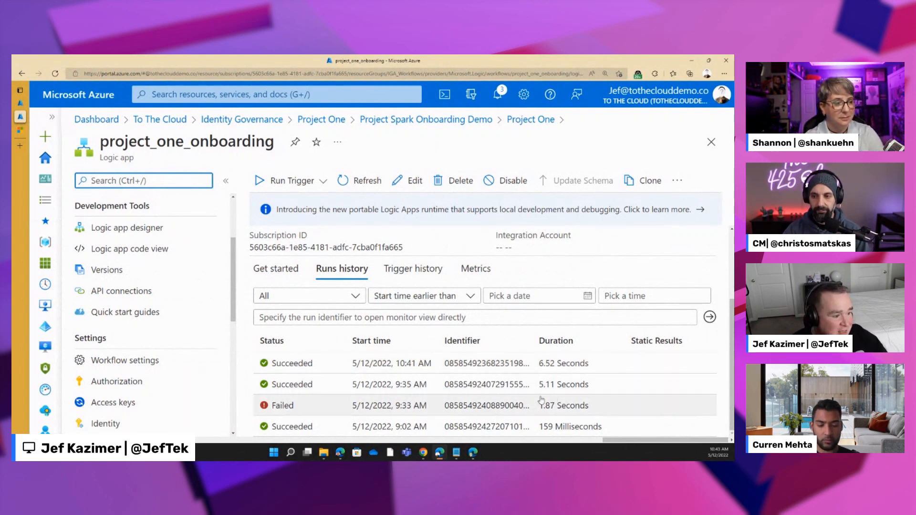
{"action": "left_click", "coordinate": [281, 368]}
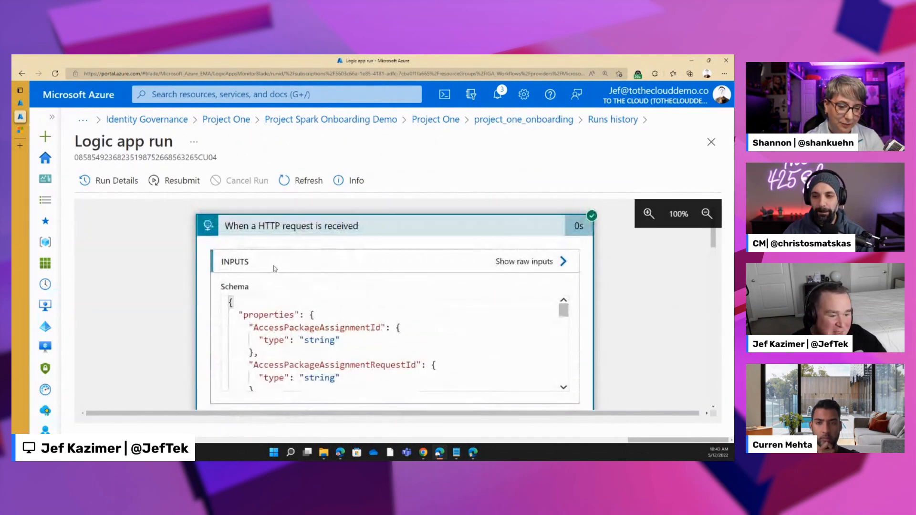
- Examine the HTTP request trigger's outputs for the access package, policy, catalog and target user details, and the first condition's expression result
{"action": "scroll", "coordinate": [278, 269], "scroll_direction": "down", "scroll_amount": 8}
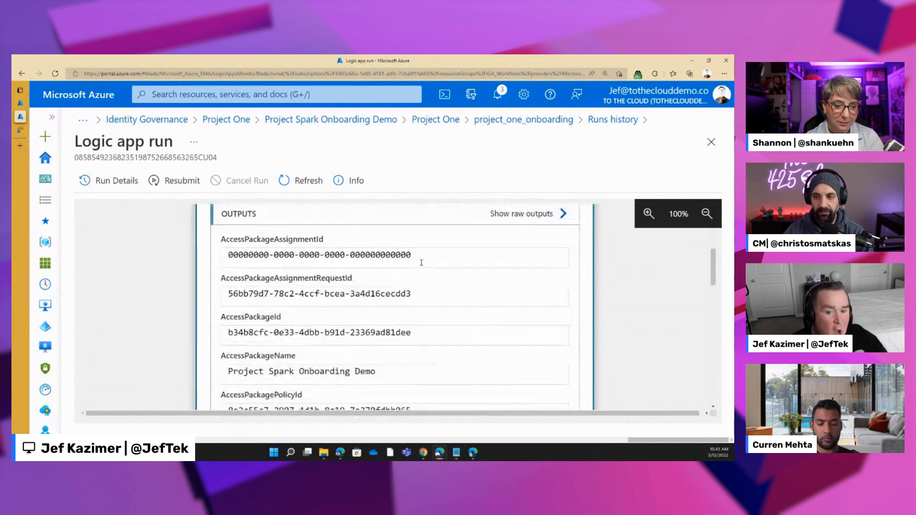
{"action": "scroll", "coordinate": [373, 325], "scroll_direction": "down", "scroll_amount": 2}
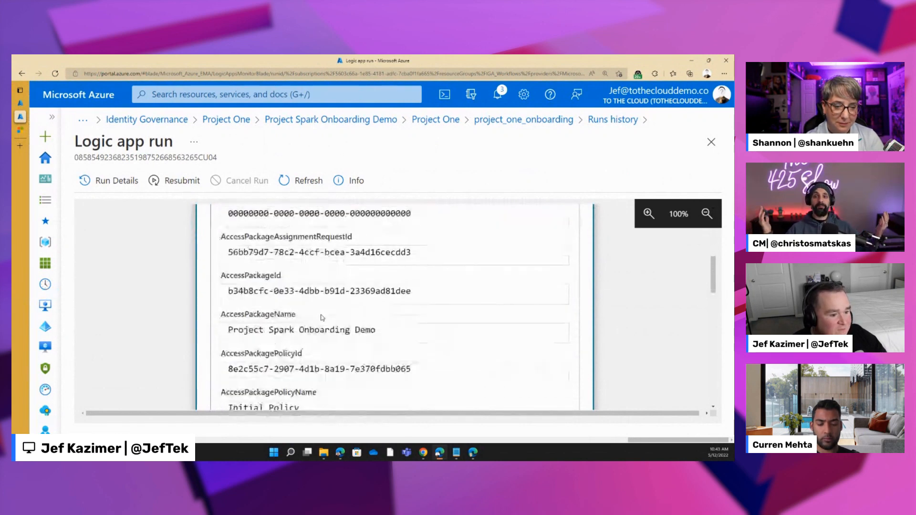
{"action": "left_click_drag", "start_coordinate": [289, 310], "coordinate": [406, 329]}
{"action": "scroll", "coordinate": [406, 329], "scroll_direction": "down", "scroll_amount": 6}
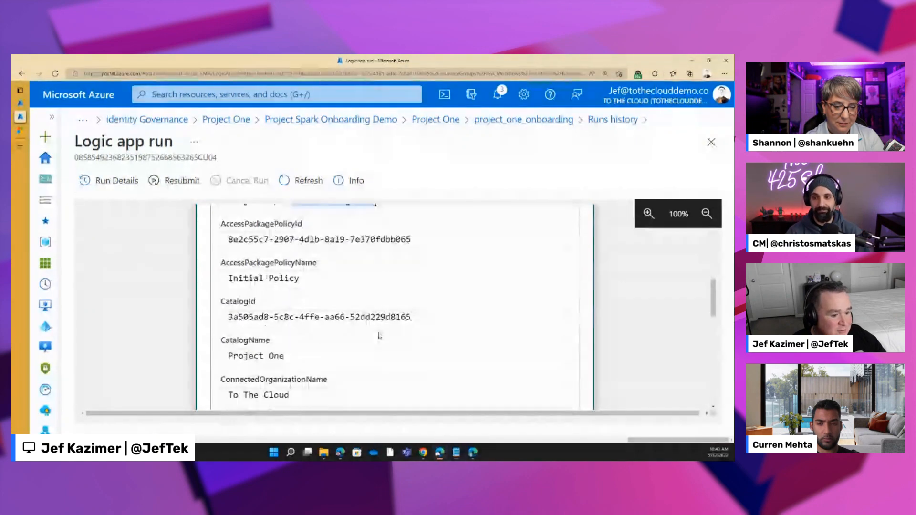
{"action": "scroll", "coordinate": [347, 311], "scroll_direction": "down", "scroll_amount": 5}
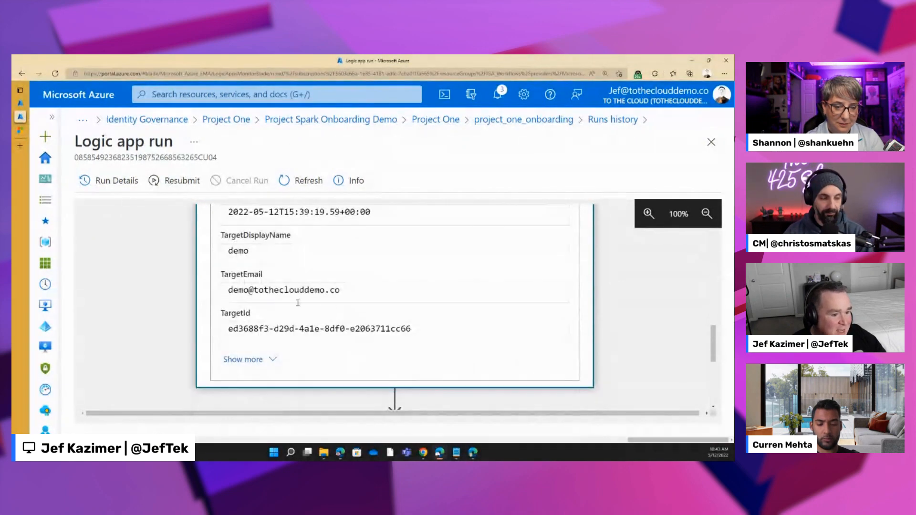
{"action": "scroll", "coordinate": [319, 318], "scroll_direction": "down", "scroll_amount": 3}
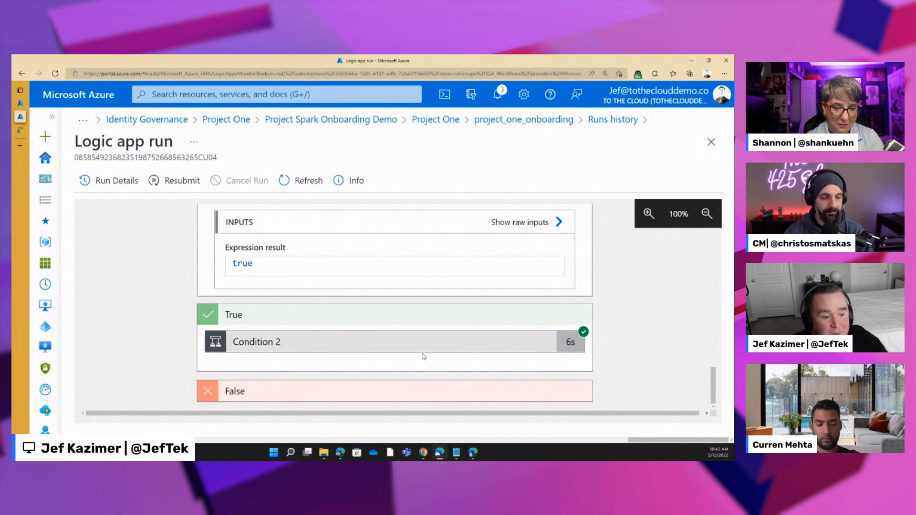
- Expand Condition 2 and examine the training task's plan, title, bucket, due date and assigned user in its inputs and outputs
{"action": "left_click", "coordinate": [396, 349]}
{"action": "scroll", "coordinate": [396, 317], "scroll_direction": "down", "scroll_amount": 5}
{"action": "scroll", "coordinate": [396, 318], "scroll_direction": "down", "scroll_amount": 2}
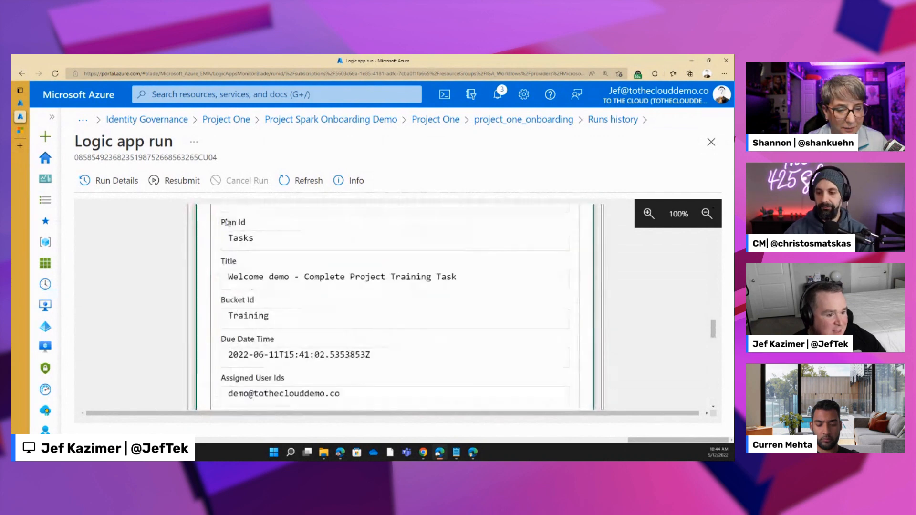
{"action": "scroll", "coordinate": [305, 365], "scroll_direction": "down", "scroll_amount": 3}
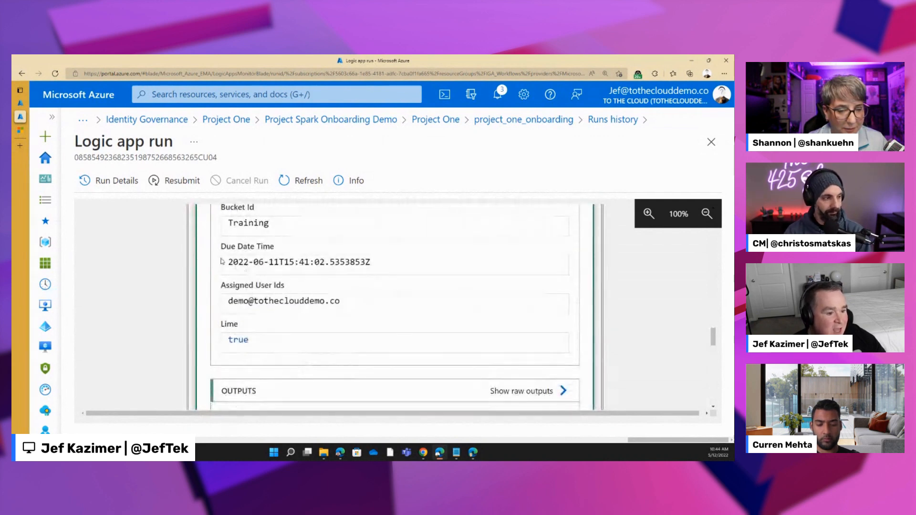
{"action": "left_click", "coordinate": [230, 262]}
{"action": "left_click_drag", "start_coordinate": [231, 261], "coordinate": [420, 262]}
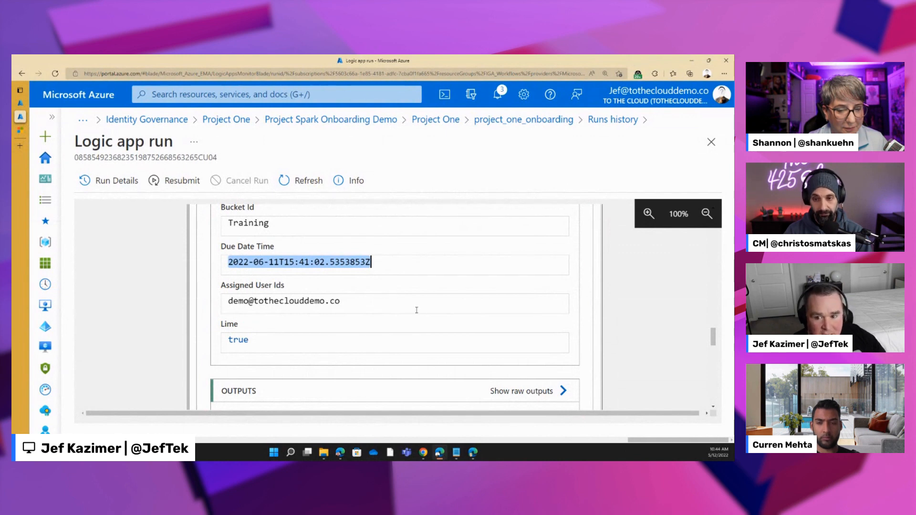
{"action": "scroll", "coordinate": [417, 310], "scroll_direction": "down", "scroll_amount": 1}
{"action": "scroll", "coordinate": [381, 315], "scroll_direction": "up", "scroll_amount": 2}
{"action": "scroll", "coordinate": [334, 325], "scroll_direction": "down", "scroll_amount": 5}
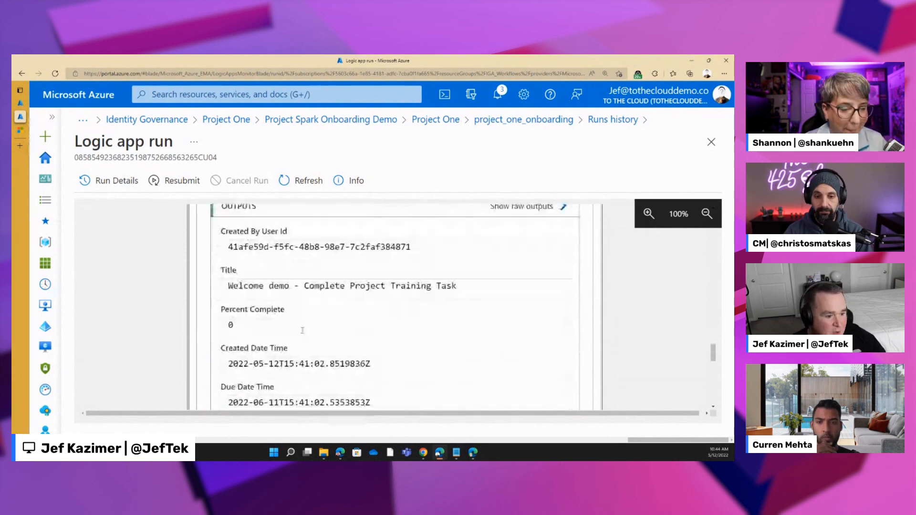
{"action": "scroll", "coordinate": [303, 330], "scroll_direction": "down", "scroll_amount": 10}
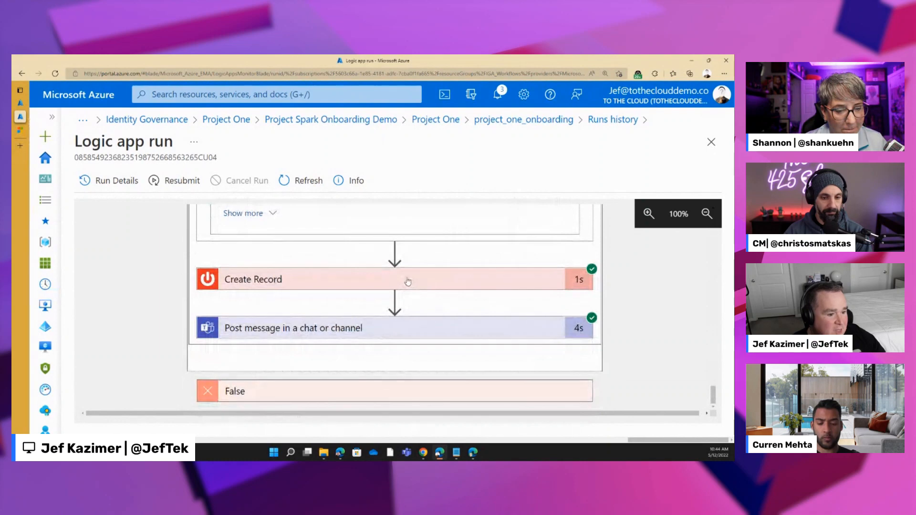
- Expand the Create Record action and examine the onboarding kit ticket's description, effective number and other outputs
{"action": "left_click", "coordinate": [408, 282]}
{"action": "scroll", "coordinate": [372, 342], "scroll_direction": "down", "scroll_amount": 5}
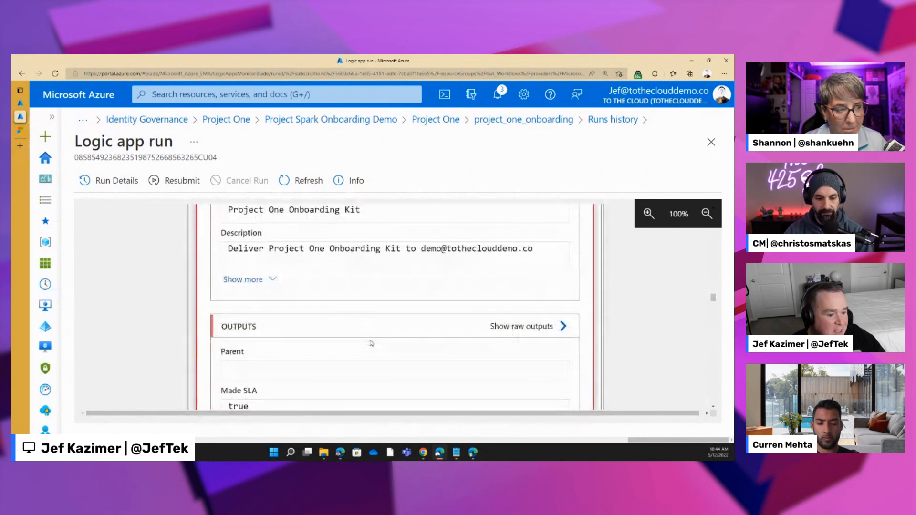
{"action": "scroll", "coordinate": [327, 294], "scroll_direction": "down", "scroll_amount": 5}
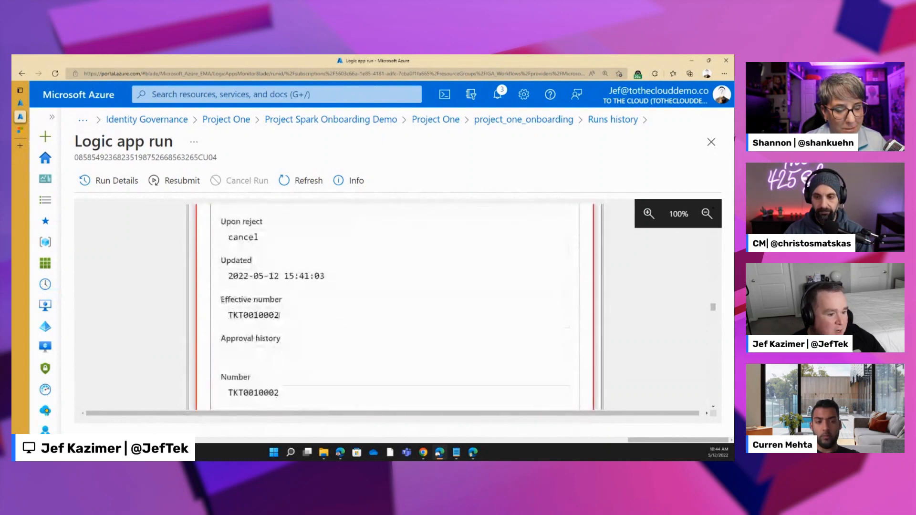
{"action": "left_click_drag", "start_coordinate": [279, 315], "coordinate": [229, 314]}
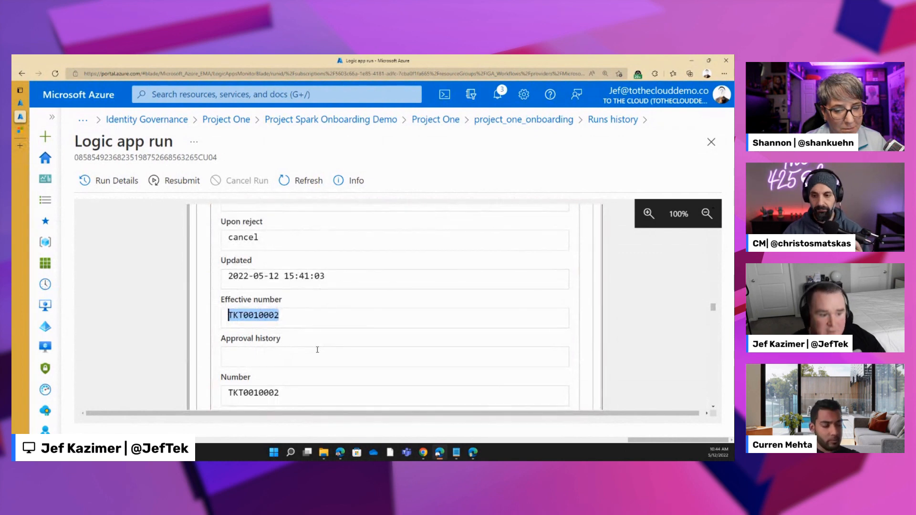
{"action": "scroll", "coordinate": [317, 350], "scroll_direction": "down", "scroll_amount": 15}
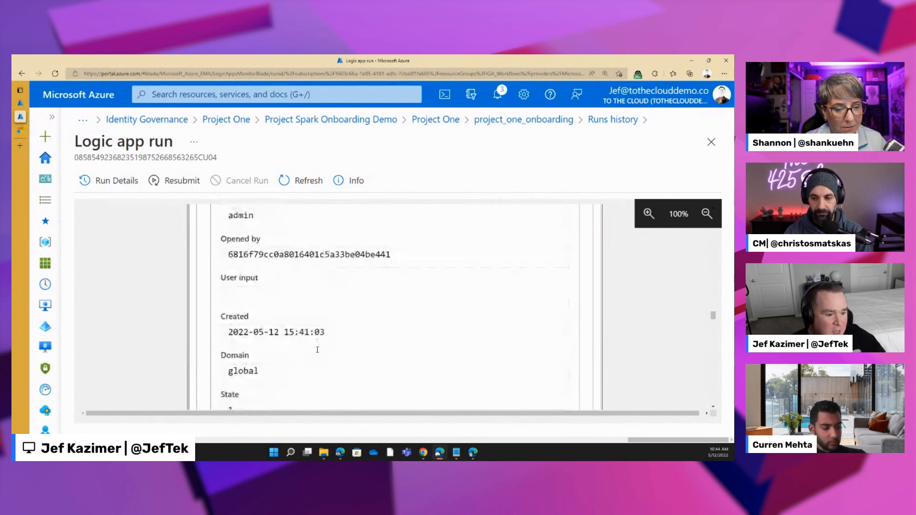
{"action": "scroll", "coordinate": [317, 349], "scroll_direction": "down", "scroll_amount": 15}
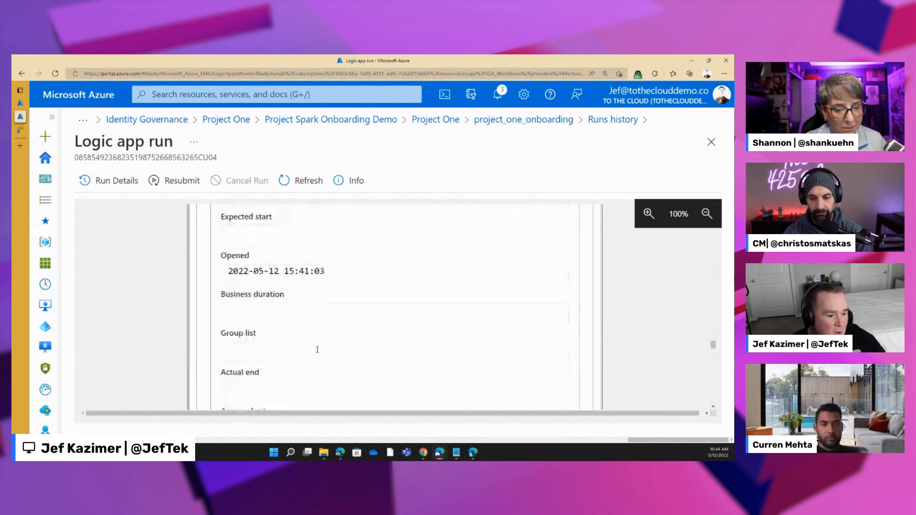
{"action": "scroll", "coordinate": [317, 350], "scroll_direction": "down", "scroll_amount": 10}
{"action": "scroll", "coordinate": [317, 353], "scroll_direction": "up", "scroll_amount": 3}
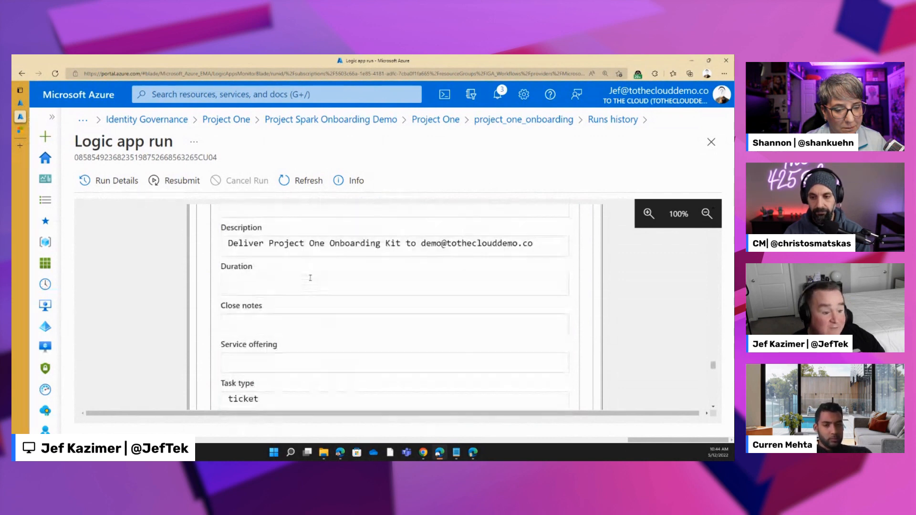
{"action": "scroll", "coordinate": [353, 330], "scroll_direction": "down", "scroll_amount": 15}
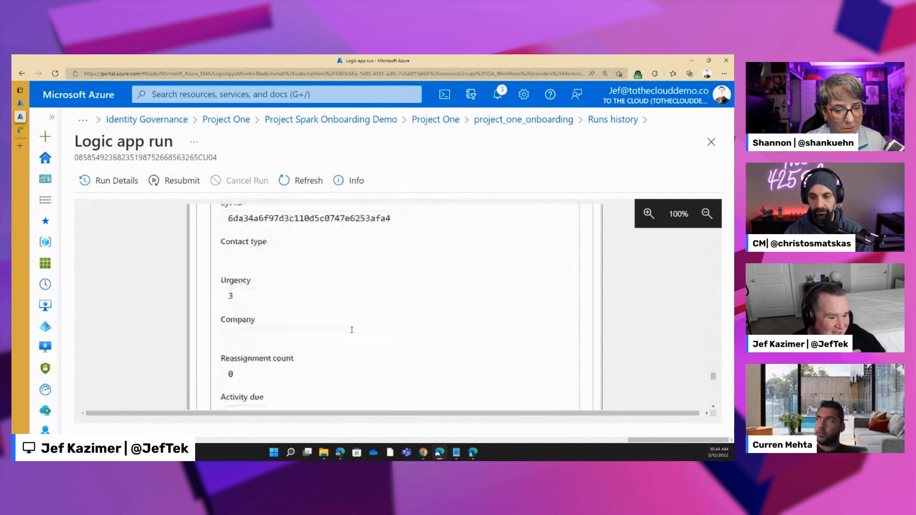
- Expand the Post message in a chat or channel action and examine its recipient, message text and ticket reference
{"action": "left_click", "coordinate": [272, 320]}
{"action": "scroll", "coordinate": [286, 353], "scroll_direction": "down", "scroll_amount": 8}
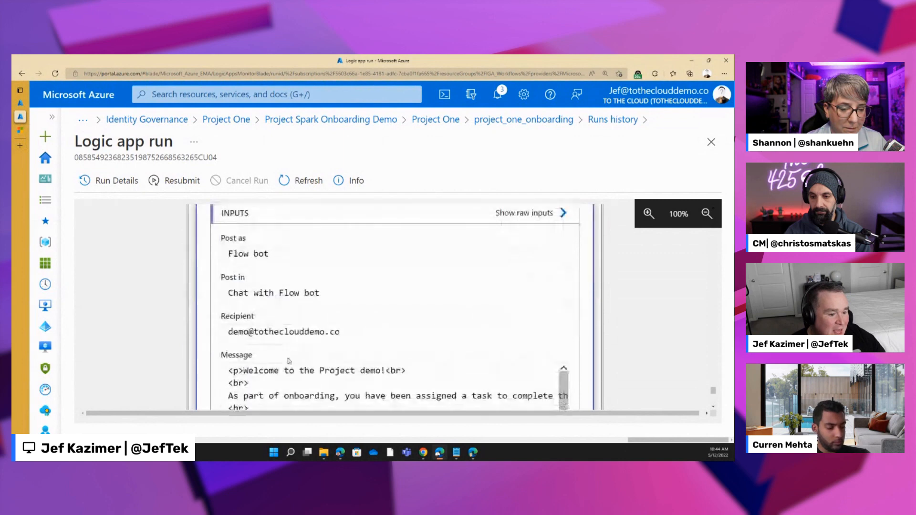
{"action": "scroll", "coordinate": [288, 361], "scroll_direction": "up", "scroll_amount": 3}
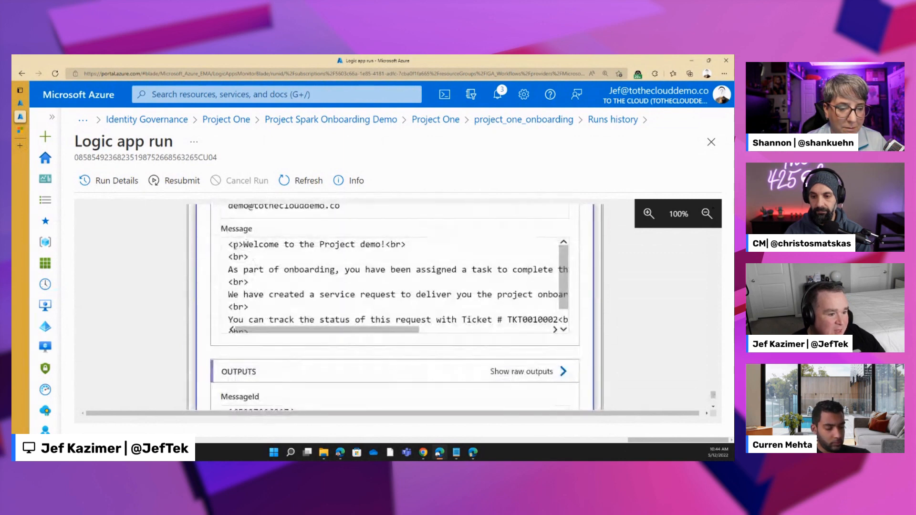
{"action": "left_click_drag", "start_coordinate": [230, 244], "coordinate": [565, 296]}
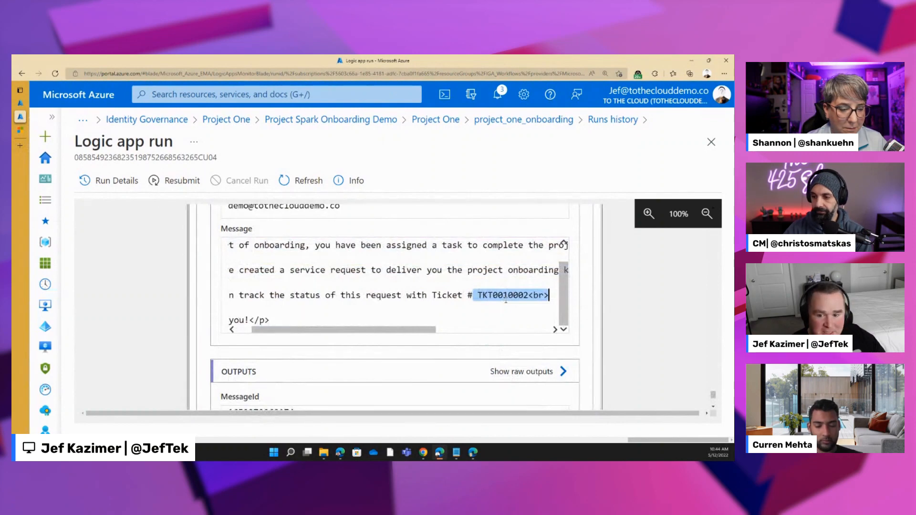
{"action": "scroll", "coordinate": [354, 289], "scroll_direction": "up", "scroll_amount": 1}
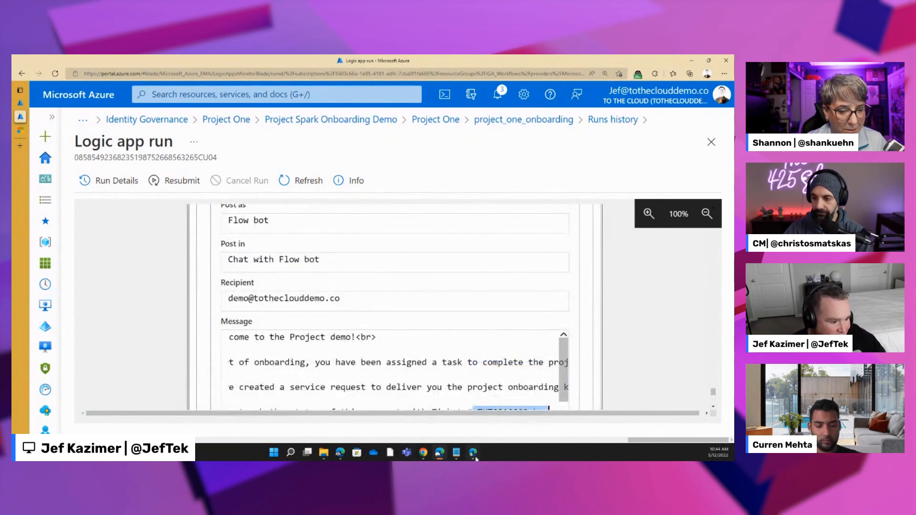
- Switch to the demo user's Teams window and examine the Power Automate chat's project welcome message and its ticket reference
{"action": "left_click", "coordinate": [473, 454]}
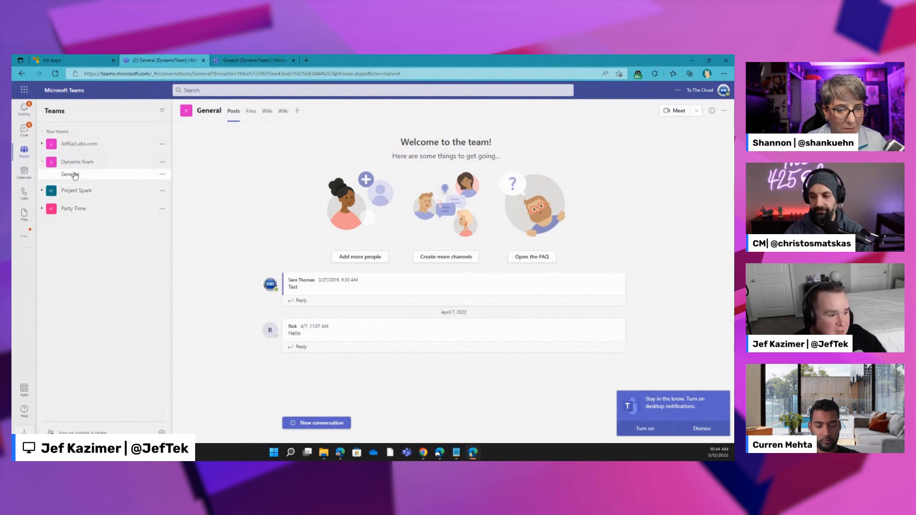
{"action": "left_click", "coordinate": [24, 129]}
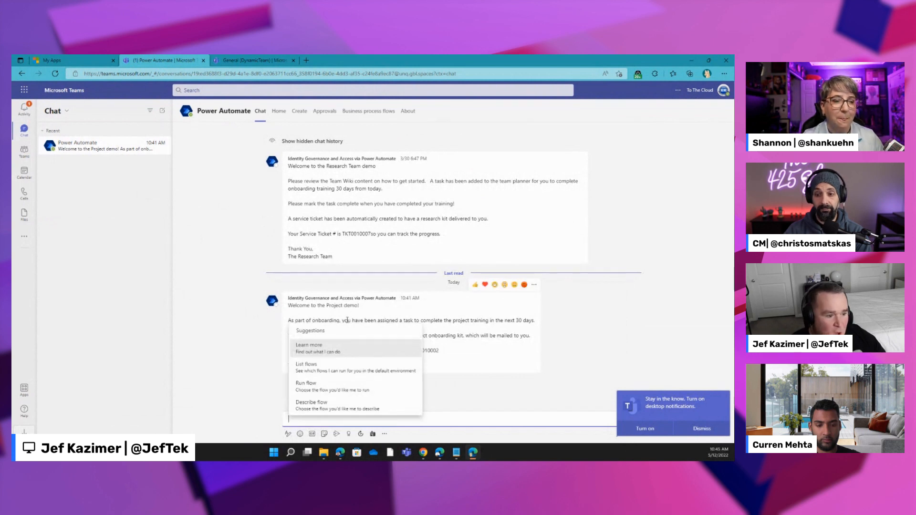
{"action": "left_click", "coordinate": [500, 315]}
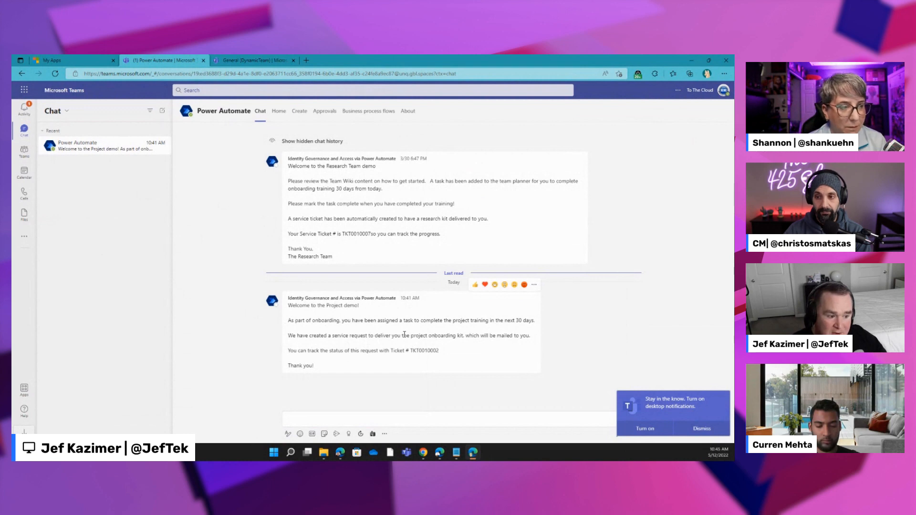
{"action": "left_click_drag", "start_coordinate": [445, 351], "coordinate": [400, 352]}
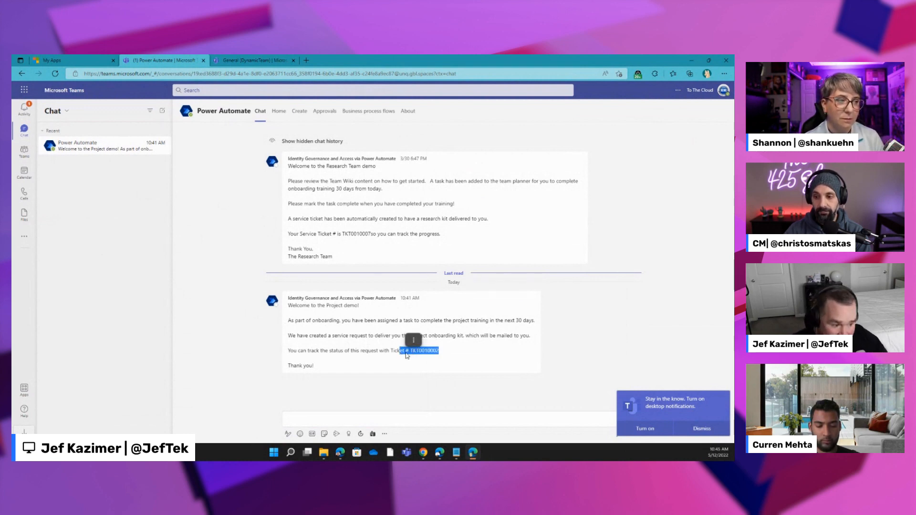
{"action": "left_click_drag", "start_coordinate": [410, 353], "coordinate": [440, 355]}
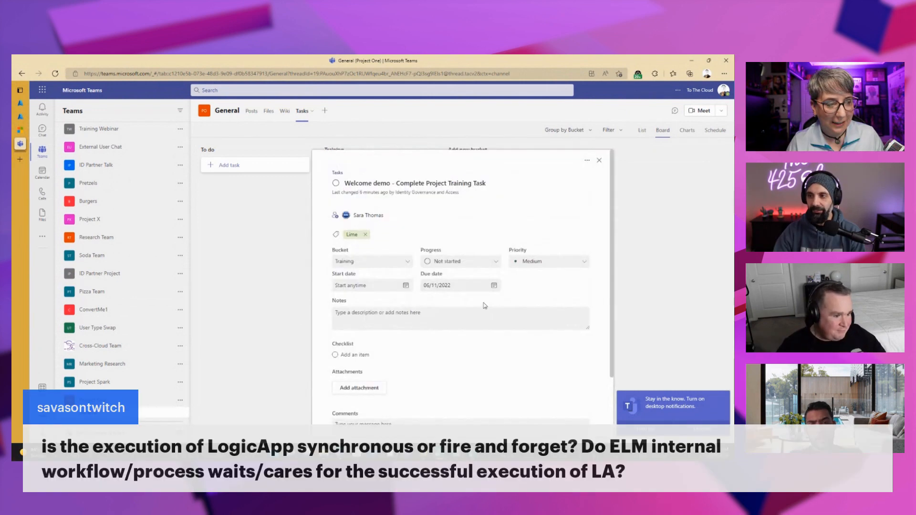
- Review the project training task's details, and reload the Project Spark General channel in the demo user's Teams window
{"action": "scroll", "coordinate": [485, 306], "scroll_direction": "down", "scroll_amount": 1}
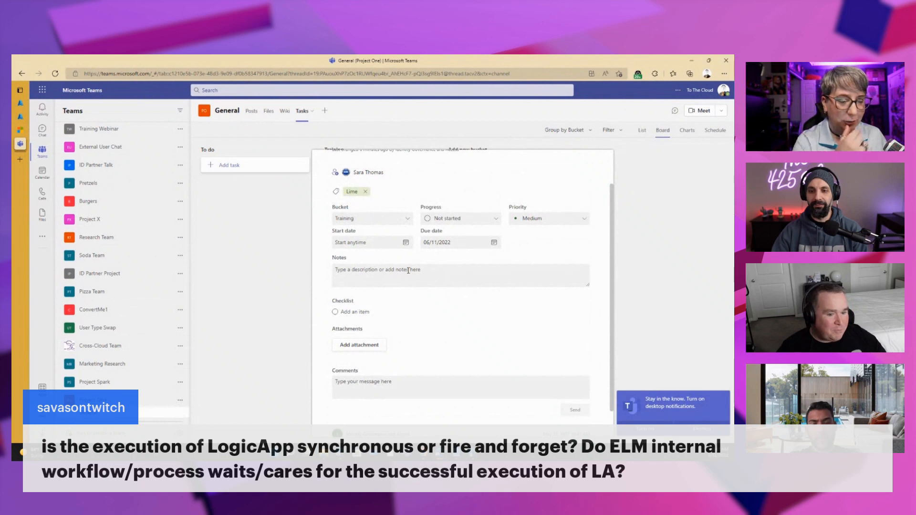
{"action": "scroll", "coordinate": [408, 270], "scroll_direction": "up", "scroll_amount": 1}
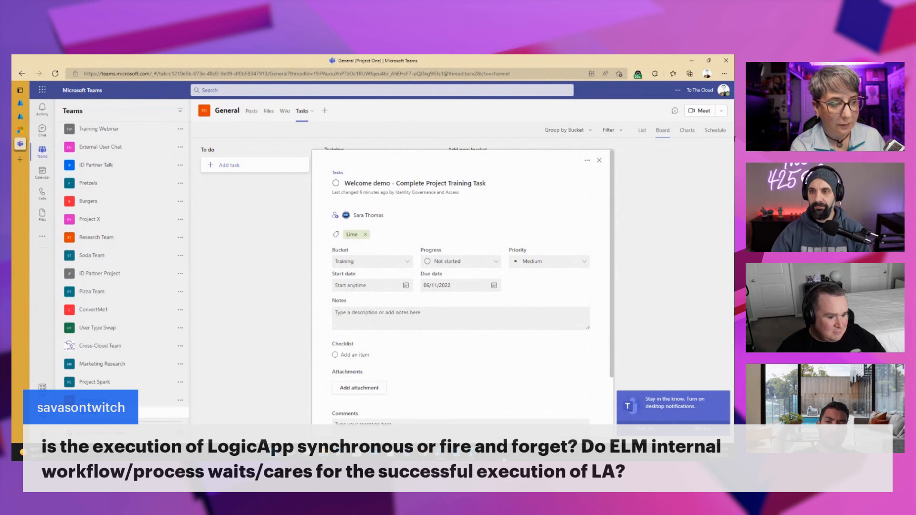
{"action": "mouse_move", "coordinate": [473, 453]}
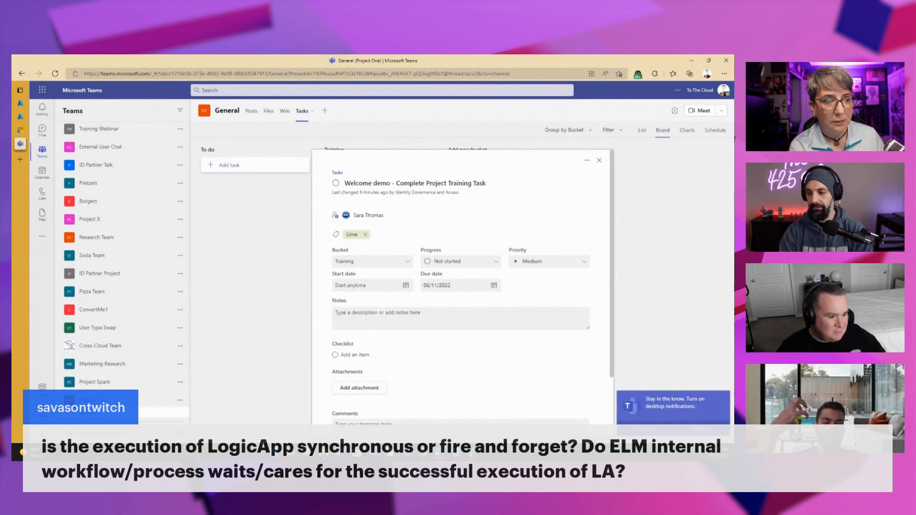
{"action": "mouse_move", "coordinate": [423, 455]}
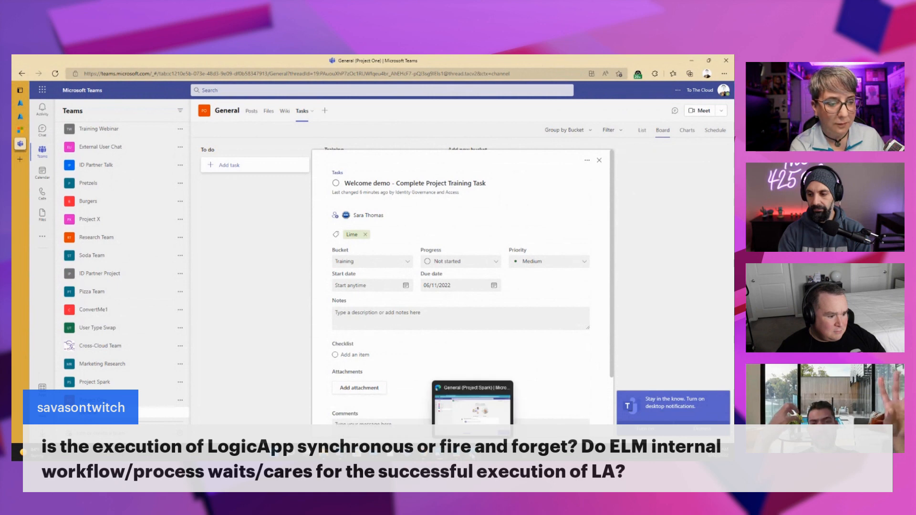
{"action": "left_click", "coordinate": [467, 416]}
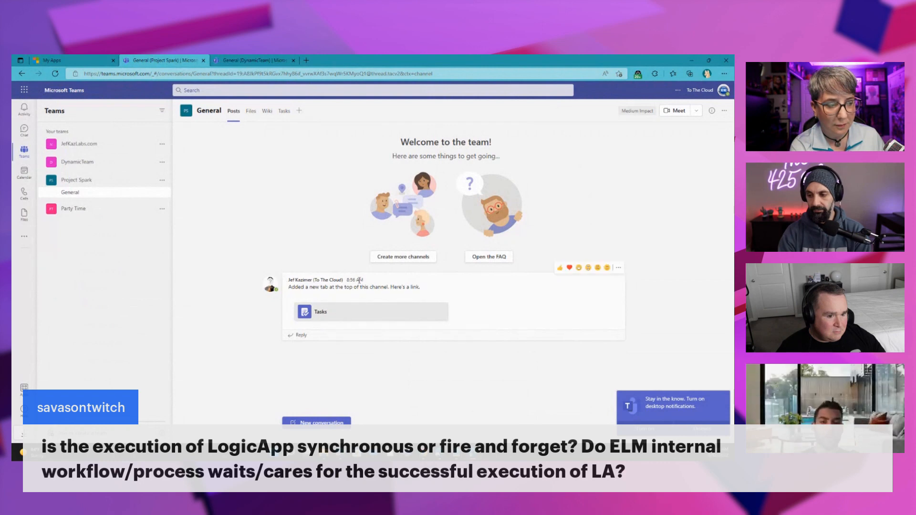
{"action": "left_click", "coordinate": [55, 74]}
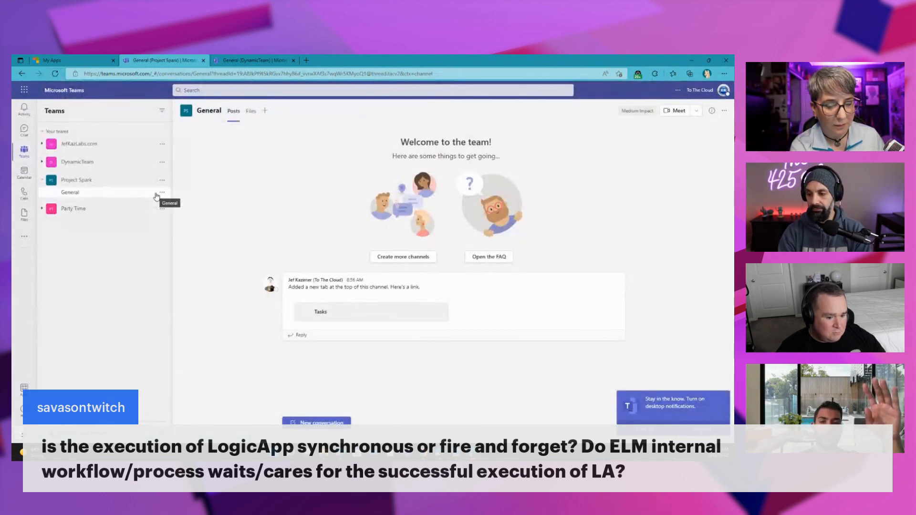
- Reload the demo user's My Apps portal and browse the Apps collection for the Salesforce (main) application
{"action": "left_click", "coordinate": [52, 60]}
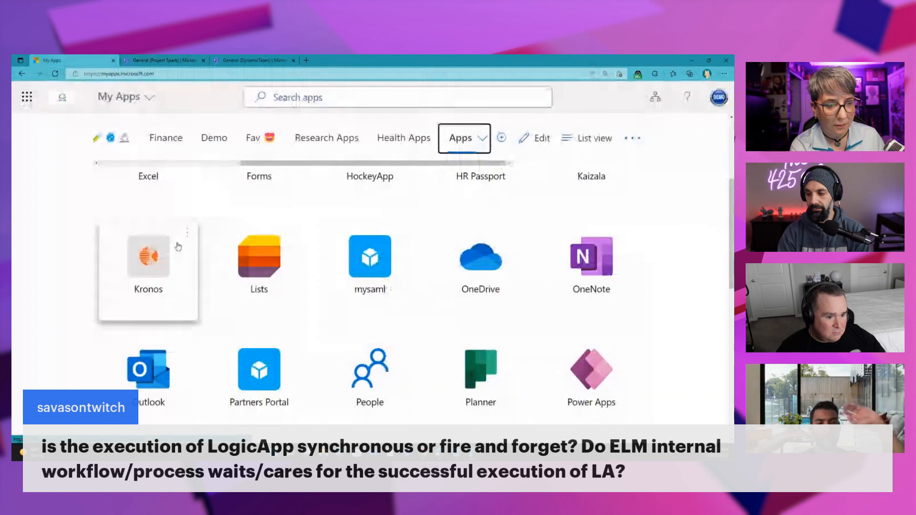
{"action": "left_click", "coordinate": [55, 73]}
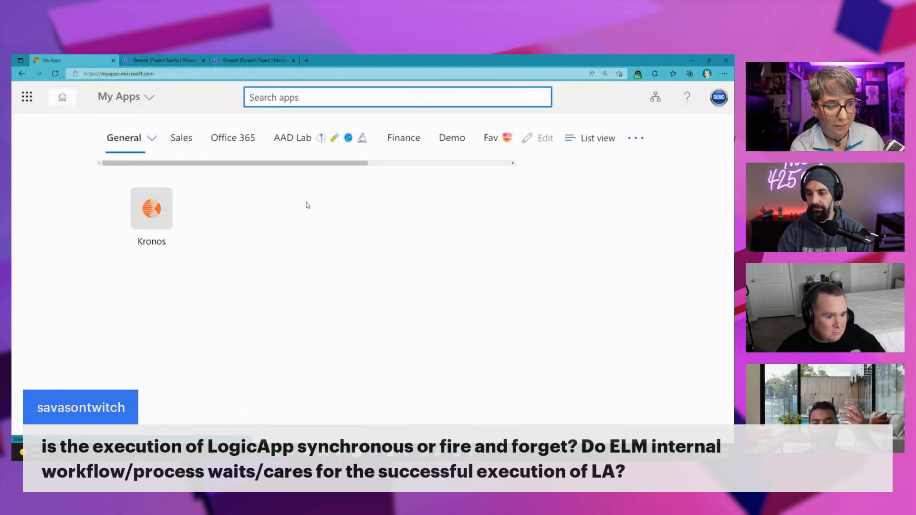
{"action": "left_click", "coordinate": [493, 166]}
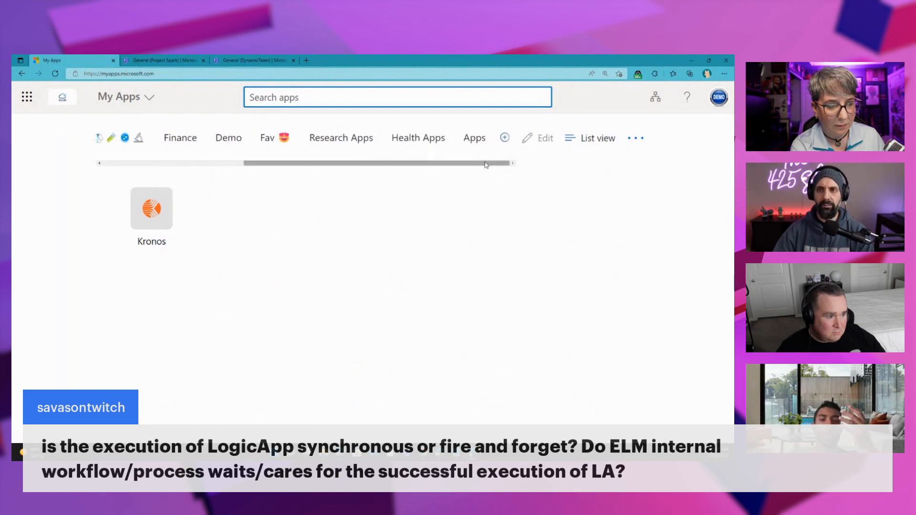
{"action": "left_click", "coordinate": [460, 138]}
{"action": "scroll", "coordinate": [421, 248], "scroll_direction": "down", "scroll_amount": 10}
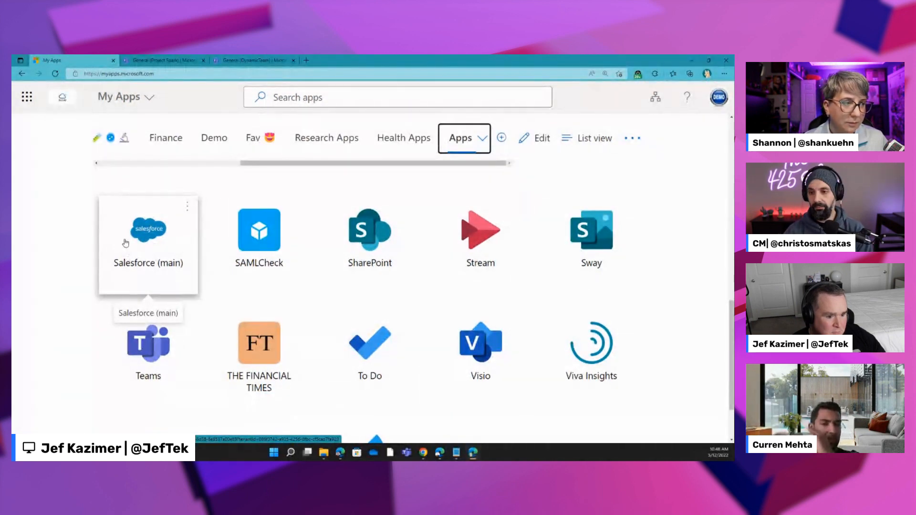
- Launch Salesforce (main) from My Apps, and return to the portal to look through the Apps collection
{"action": "left_click", "coordinate": [160, 239]}
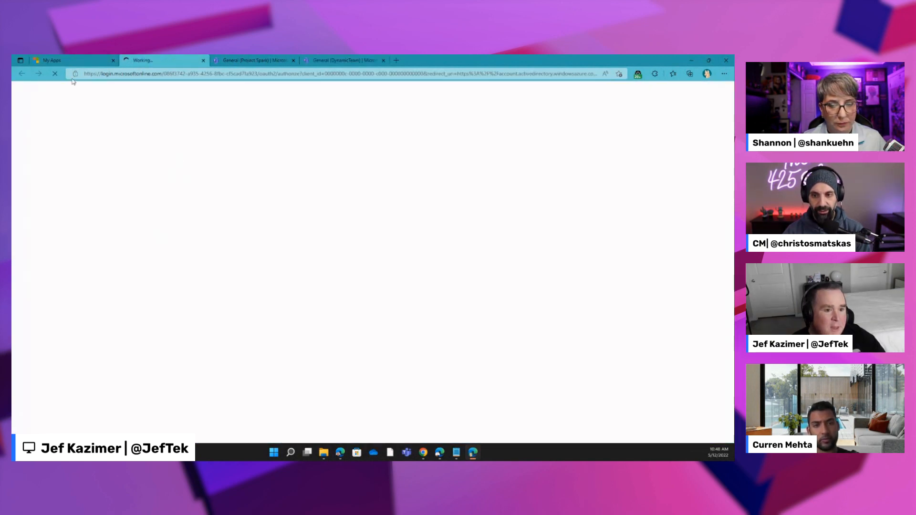
{"action": "left_click", "coordinate": [79, 61]}
{"action": "scroll", "coordinate": [186, 308], "scroll_direction": "up", "scroll_amount": 4}
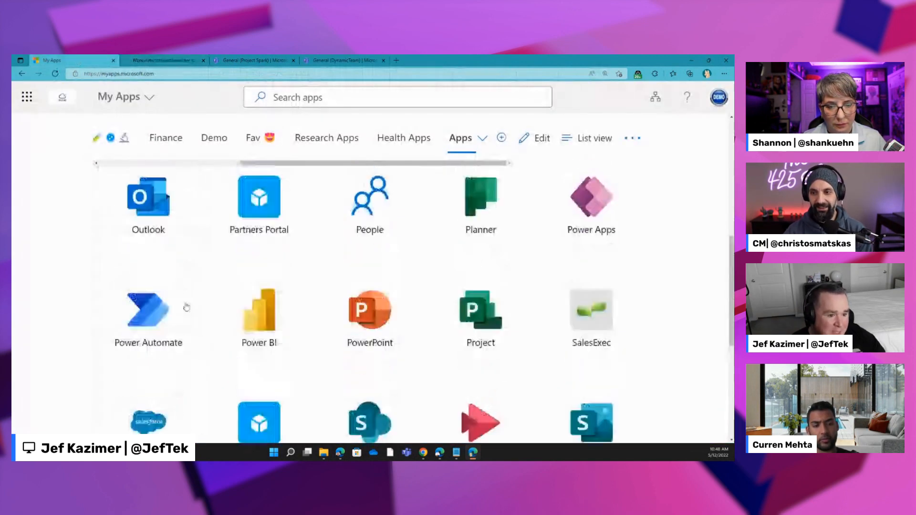
{"action": "scroll", "coordinate": [147, 300], "scroll_direction": "down", "scroll_amount": 5}
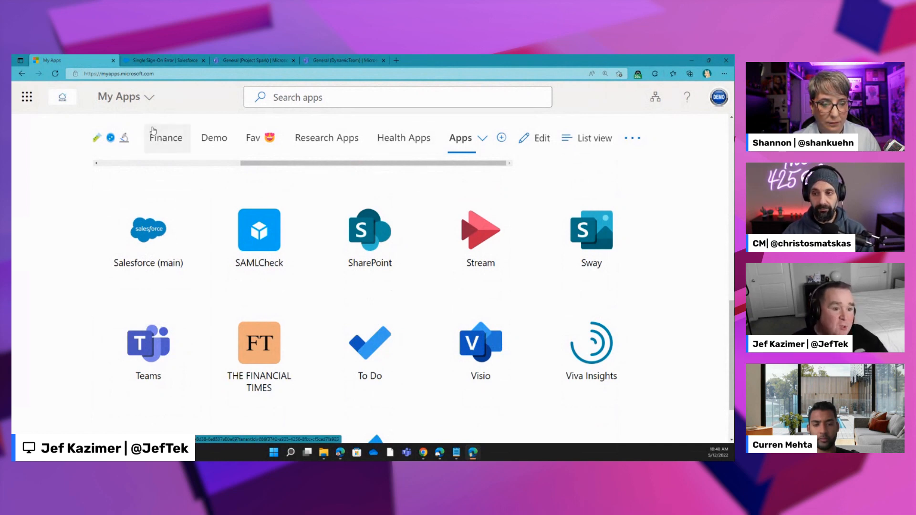
- Launch AADLAB.SAML.Alpha from the AAD Lab collection and examine the issued token claims before returning to My Apps
{"action": "left_click", "coordinate": [111, 138]}
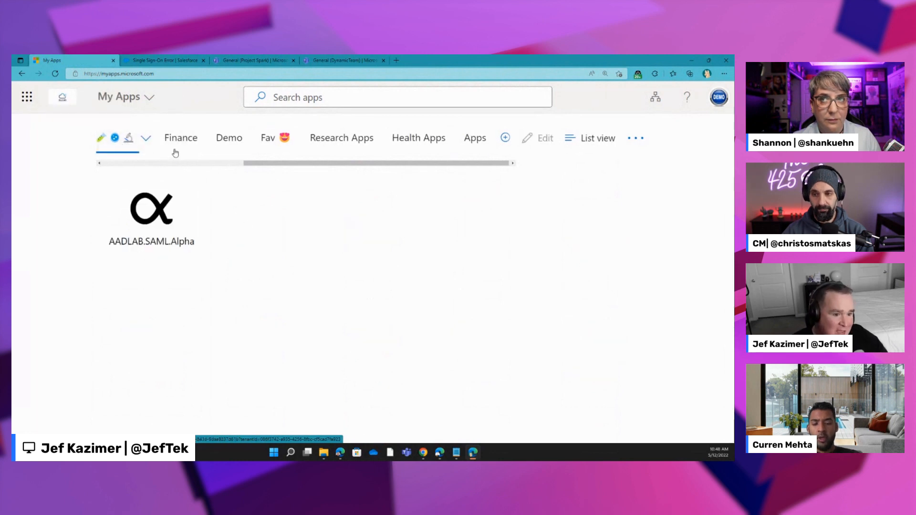
{"action": "left_click", "coordinate": [150, 204]}
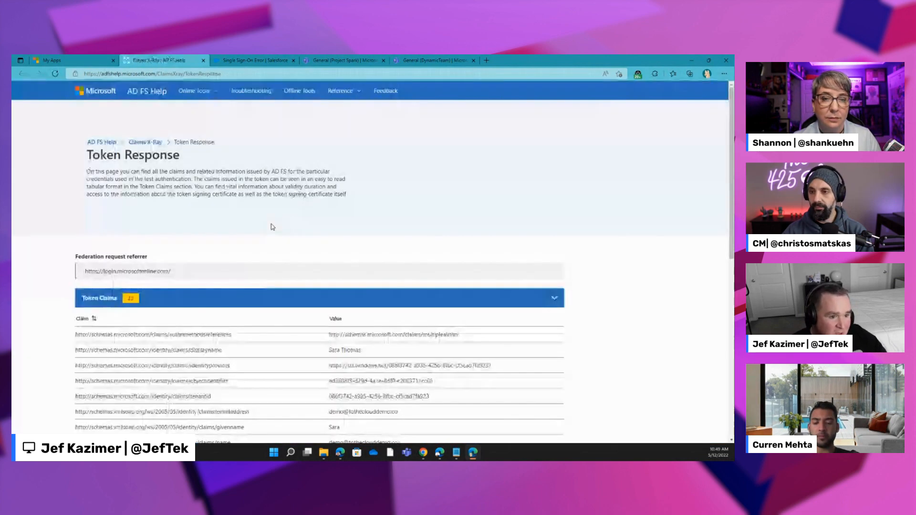
{"action": "scroll", "coordinate": [274, 305], "scroll_direction": "down", "scroll_amount": 3}
{"action": "scroll", "coordinate": [293, 323], "scroll_direction": "up", "scroll_amount": 3}
{"action": "scroll", "coordinate": [293, 323], "scroll_direction": "down", "scroll_amount": 2}
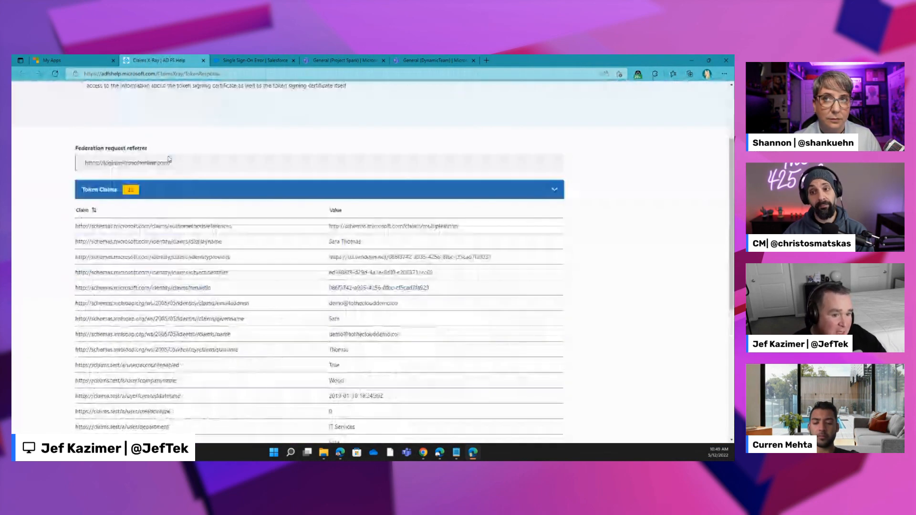
{"action": "key", "text": "ctrl+shift+Tab"}
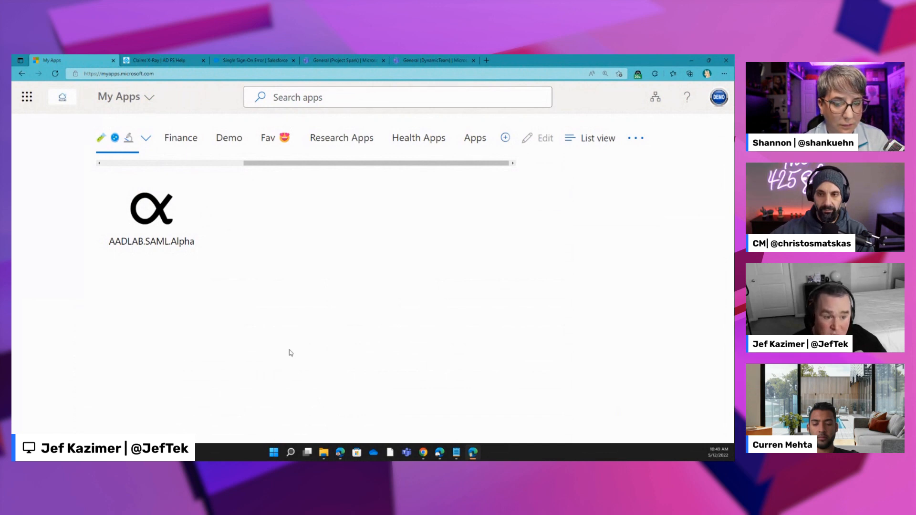
- Switch to the Azure portal and enable the system-assigned managed identity for the project_one_onboarding logic app
{"action": "left_click", "coordinate": [440, 453]}
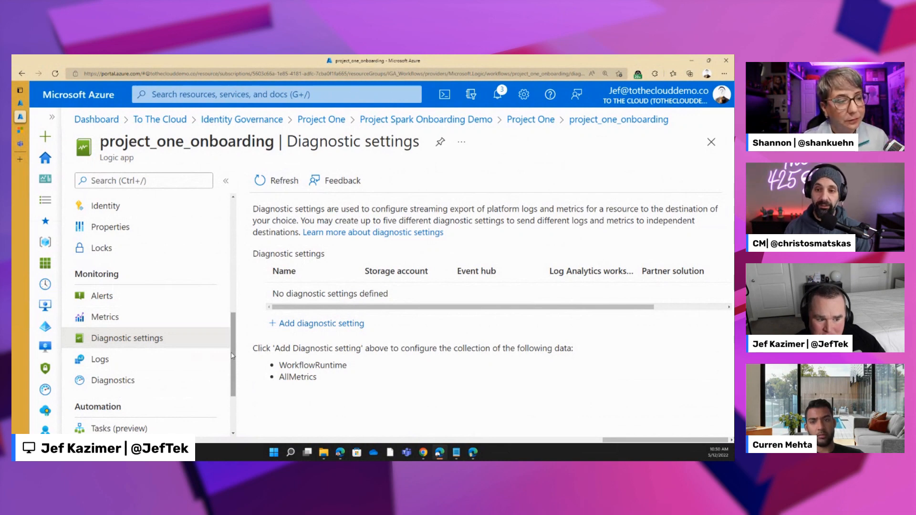
{"action": "scroll", "coordinate": [232, 356], "scroll_direction": "up", "scroll_amount": 5}
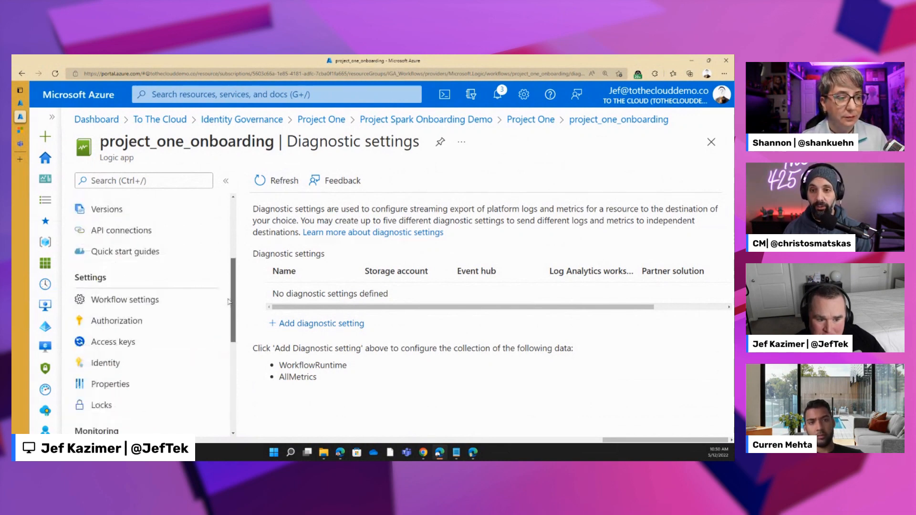
{"action": "left_click", "coordinate": [144, 363]}
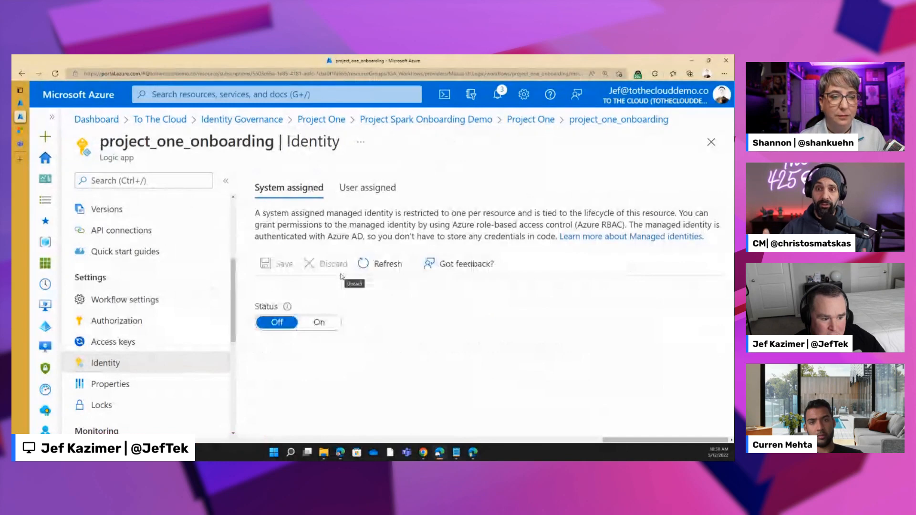
{"action": "left_click", "coordinate": [331, 324]}
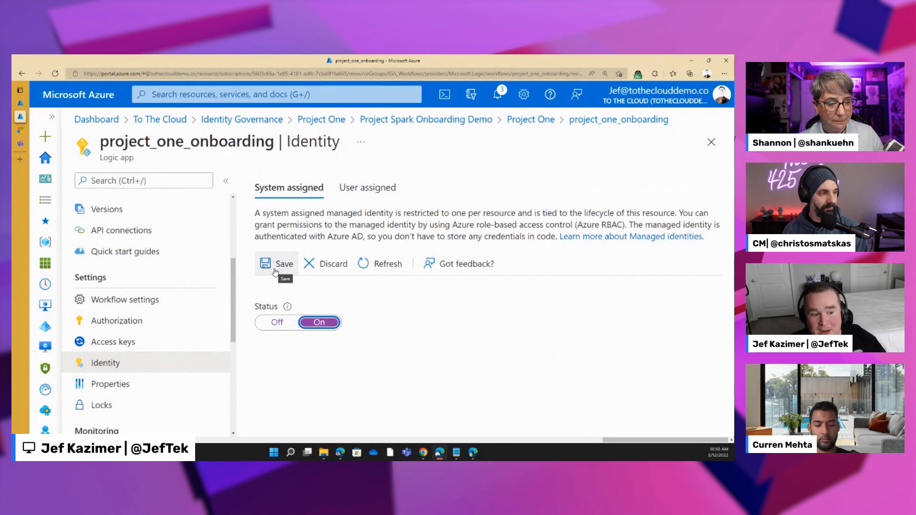
{"action": "left_click", "coordinate": [274, 271]}
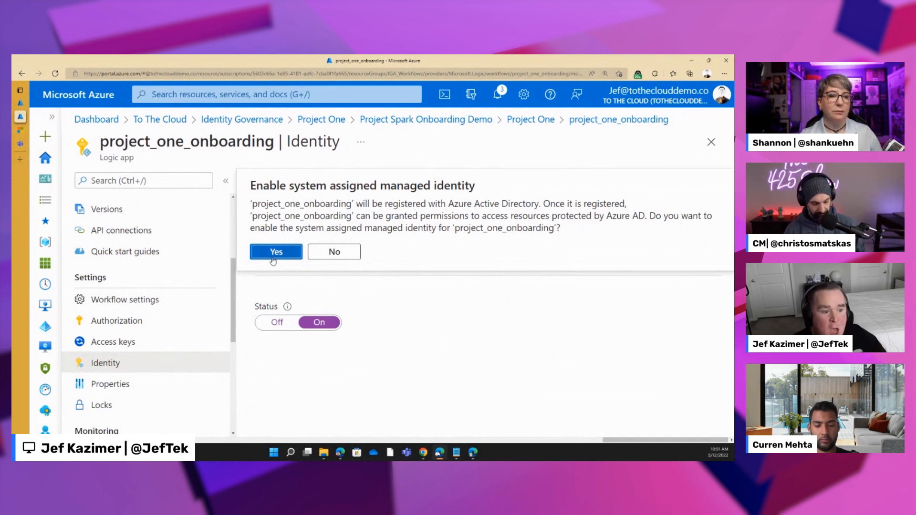
{"action": "left_click", "coordinate": [275, 252]}
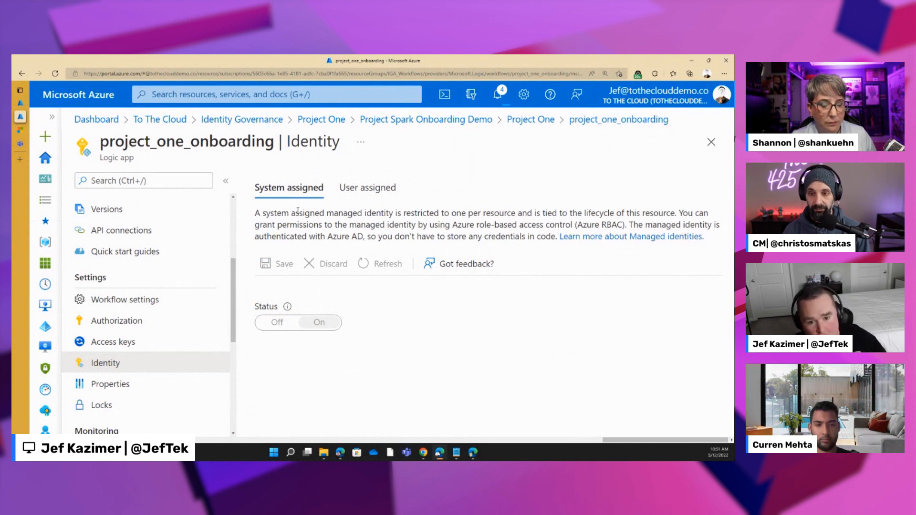
- View the project_one_onboarding workflow in the Logic app designer, and return to its Identity settings
{"action": "scroll", "coordinate": [171, 333], "scroll_direction": "up", "scroll_amount": 2}
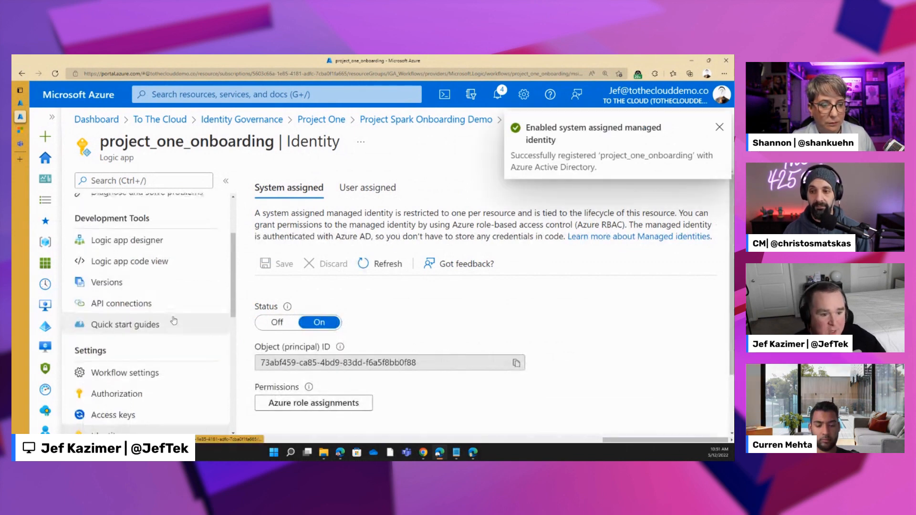
{"action": "left_click", "coordinate": [138, 240]}
{"action": "scroll", "coordinate": [167, 334], "scroll_direction": "down", "scroll_amount": 5}
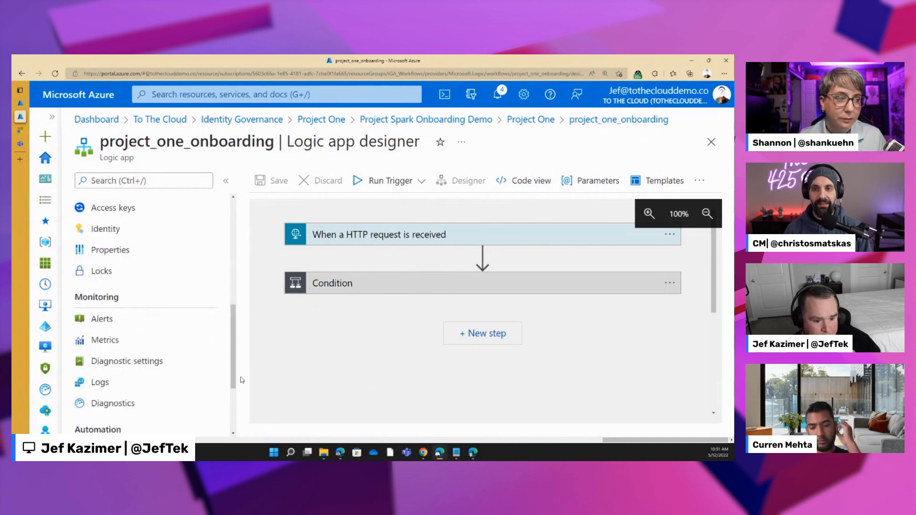
{"action": "left_click", "coordinate": [98, 230]}
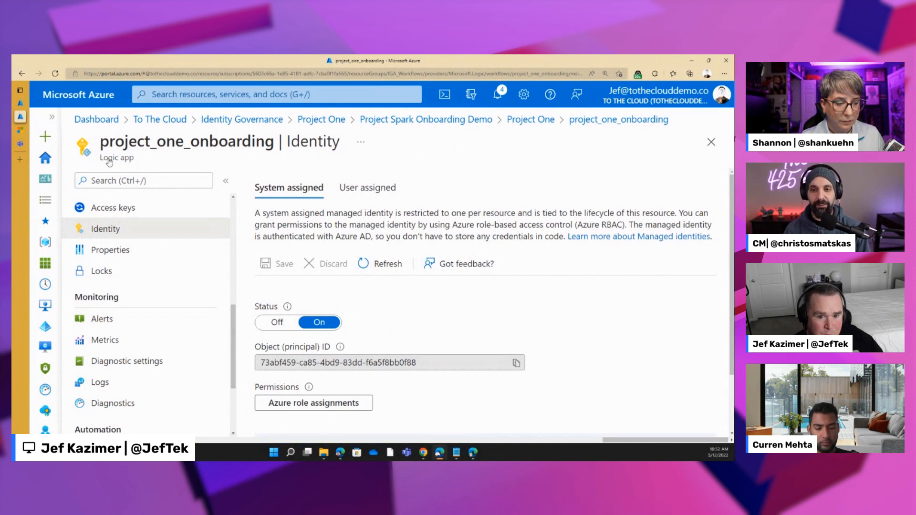
- Open Identity Governance in the To The Cloud Azure Active Directory tenant
{"action": "left_click", "coordinate": [47, 327]}
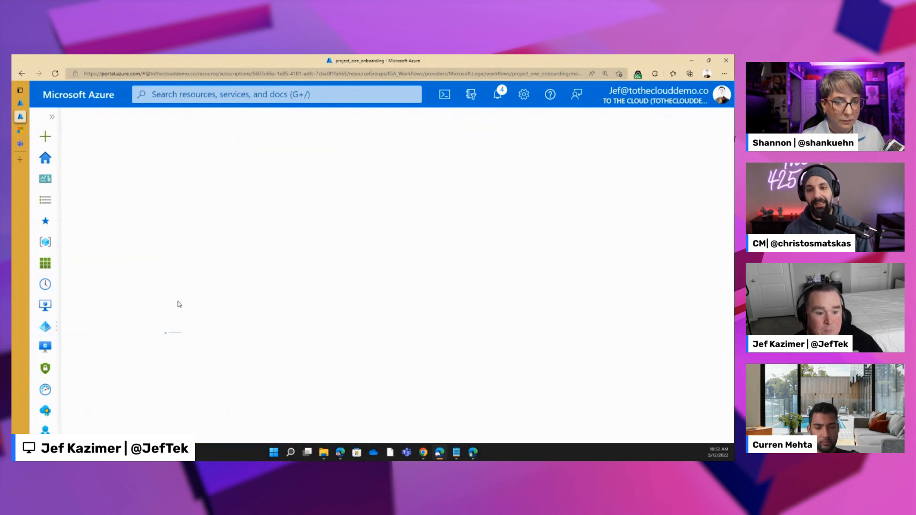
{"action": "scroll", "coordinate": [135, 370], "scroll_direction": "down", "scroll_amount": 2}
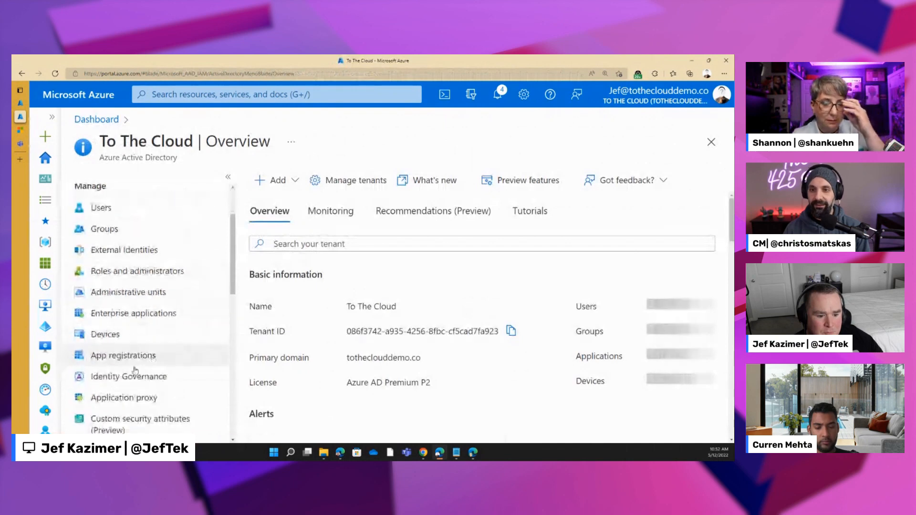
{"action": "left_click", "coordinate": [136, 375]}
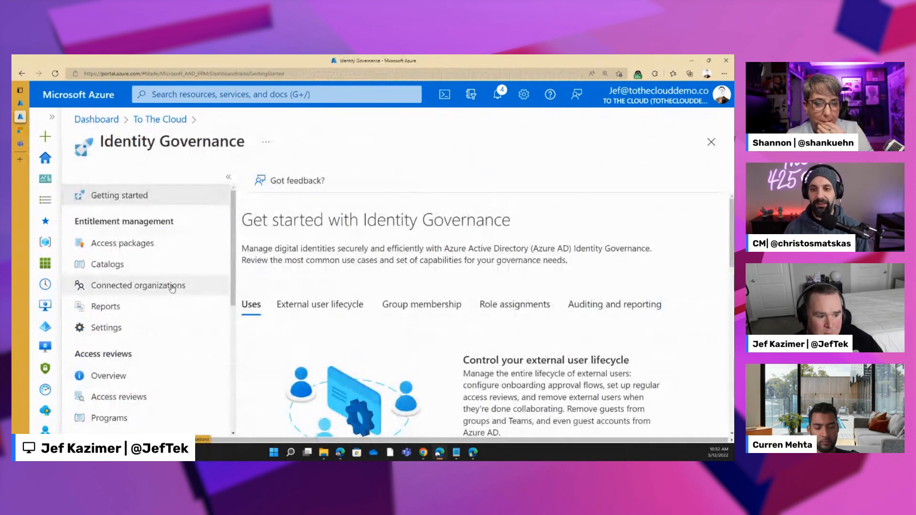